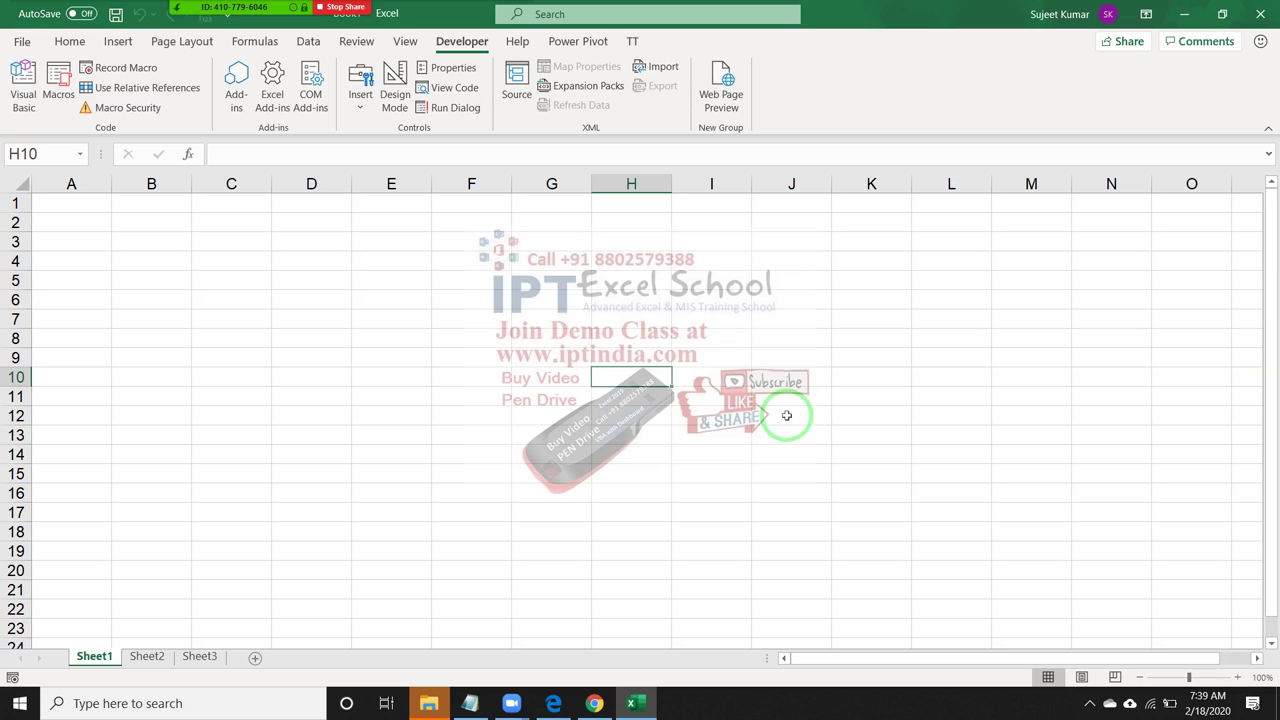
Open the VBA editor for Book1 from Visual Basic on the Developer tab
left_click(512, 15)
left_click(537, 90)
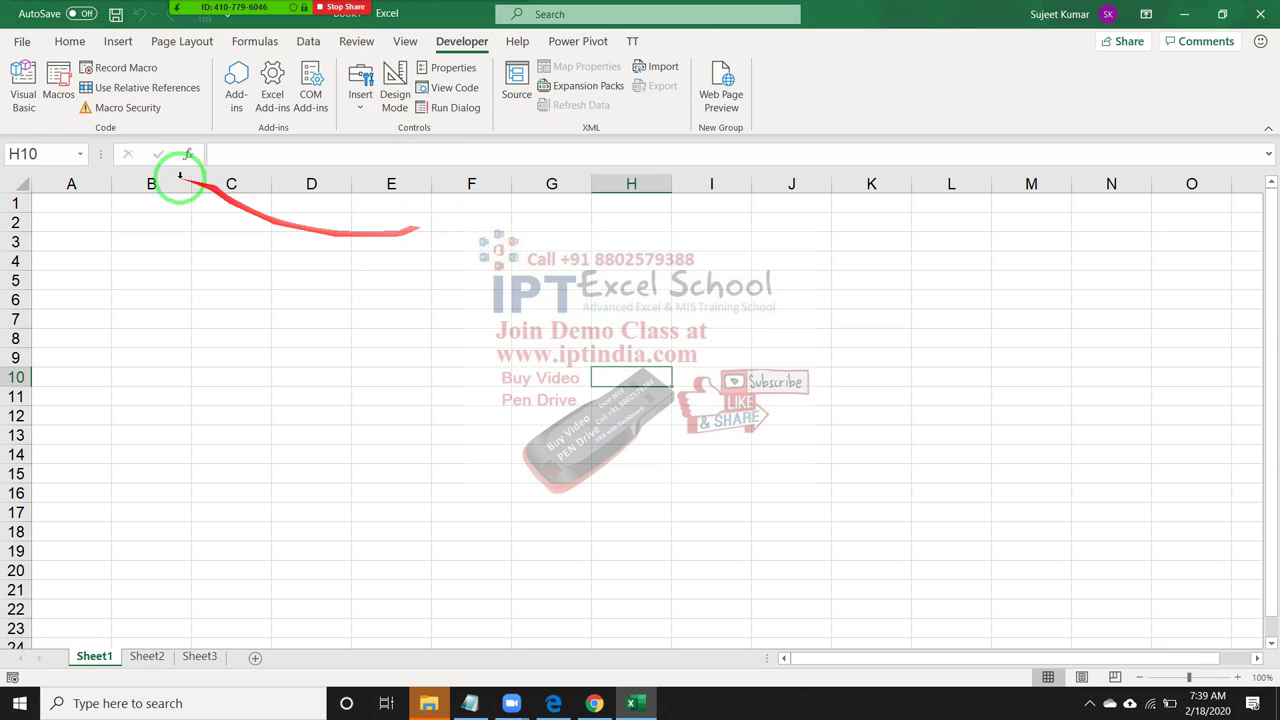
left_click(18, 90)
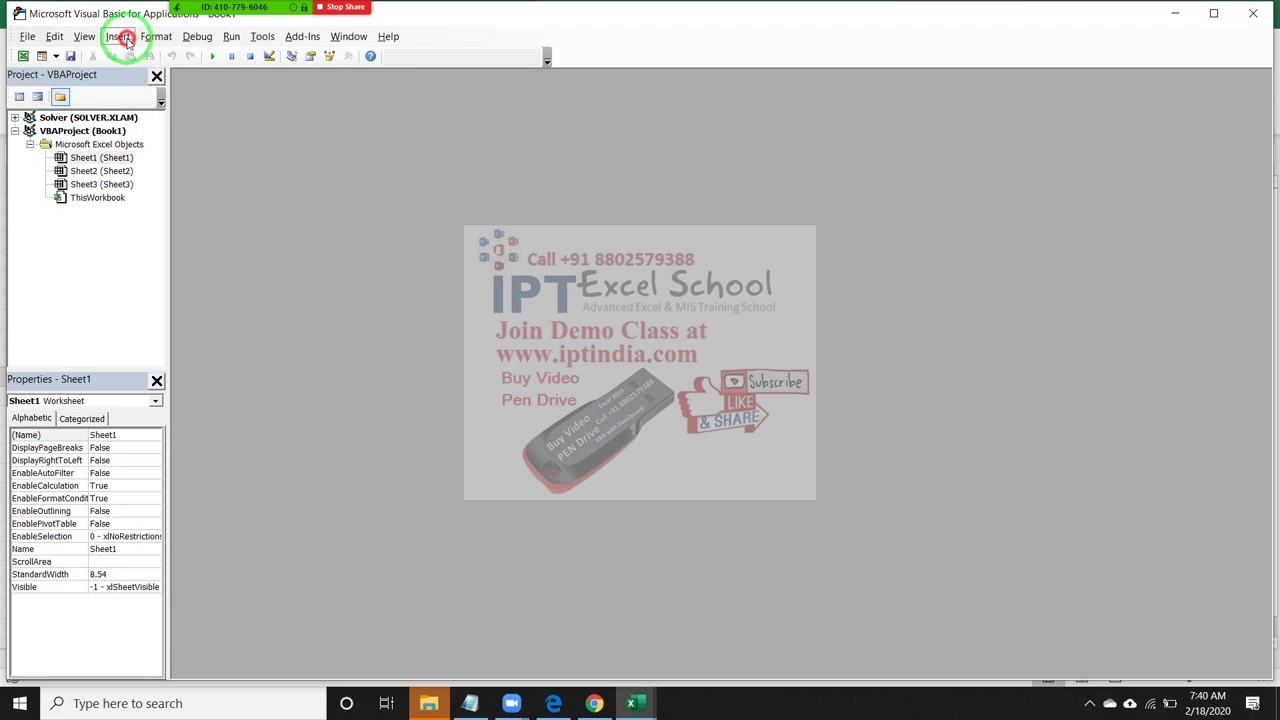
Insert a new code module into Book1's VBA project
left_click(118, 36)
left_click(130, 88)
left_click(223, 80)
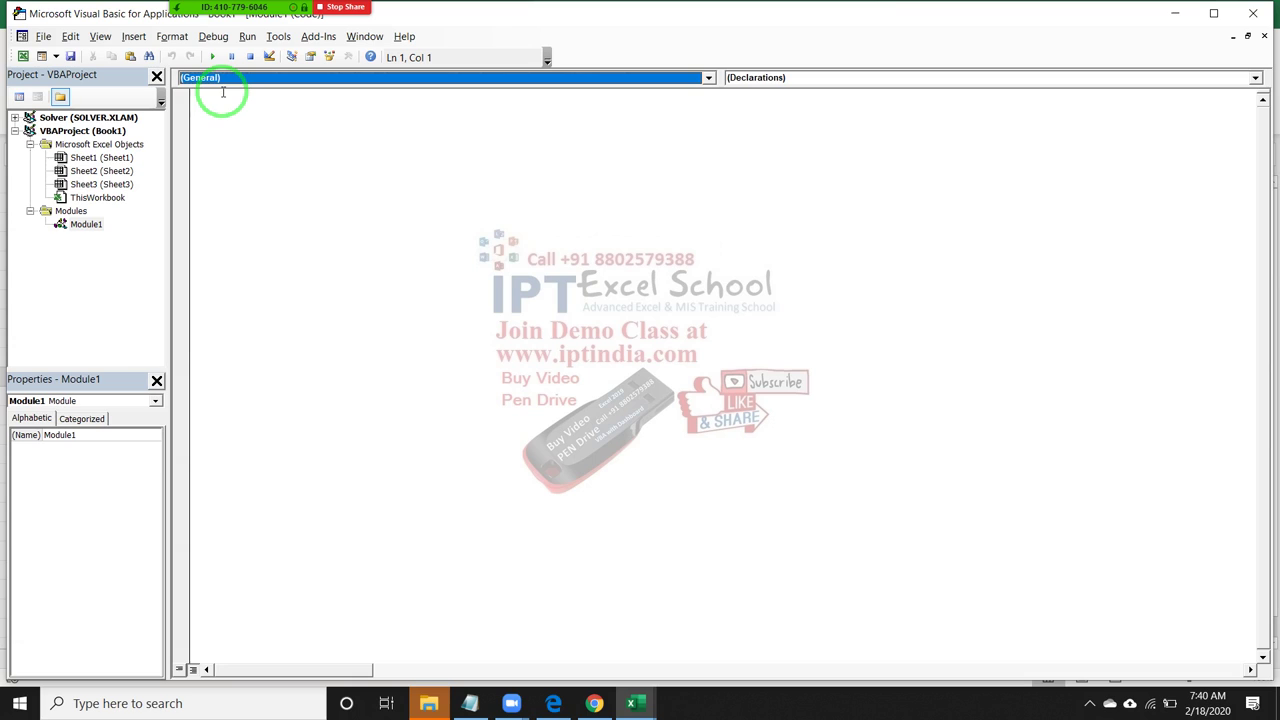
left_click(223, 98)
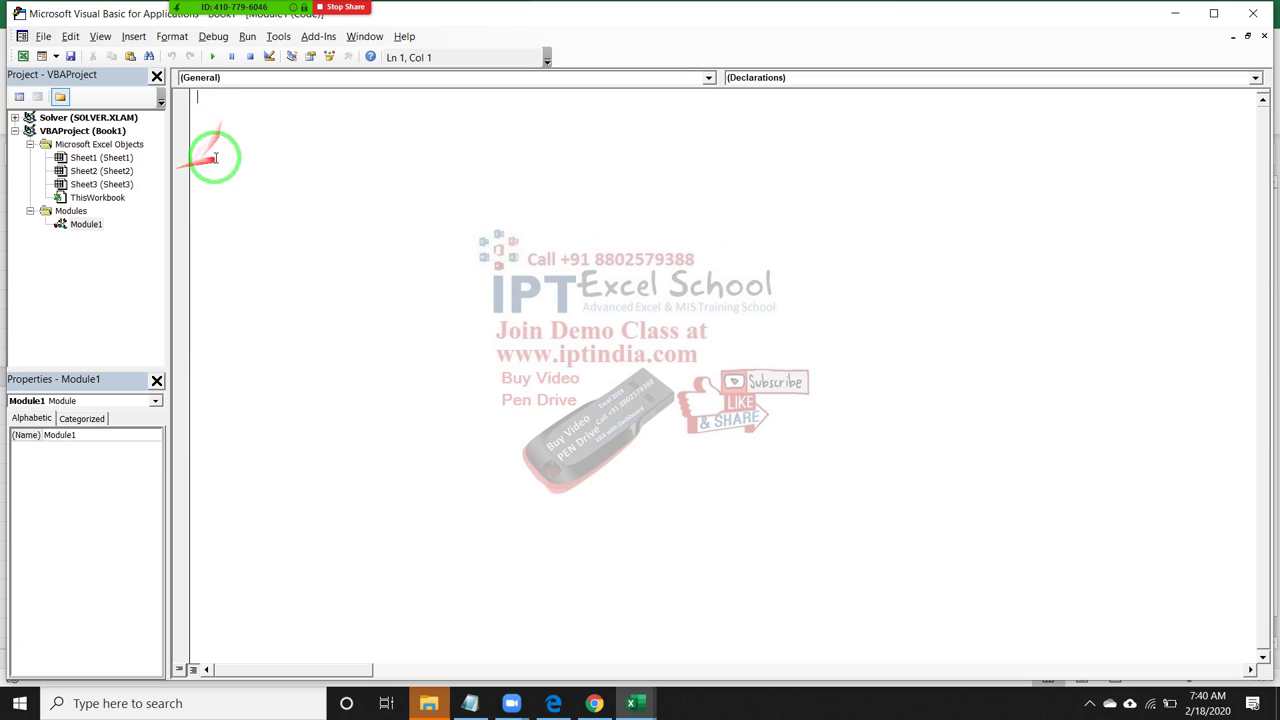
Write Sub rr() containing a = InputBox("Enter Name")
type("sub ")
type("rr()")
key("Return")
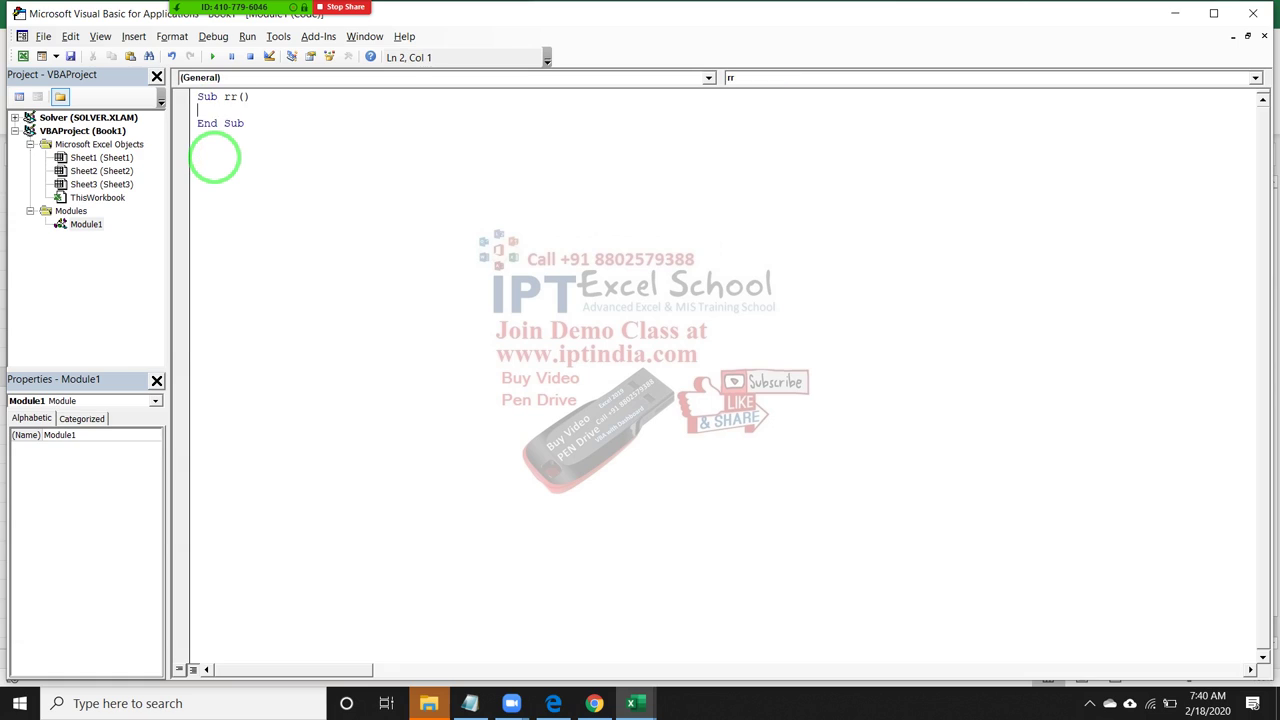
key("Return")
key("Return")
key("Return")
key("Up")
key("Up")
type("a")
type("=input")
type("box")
type("(\"E")
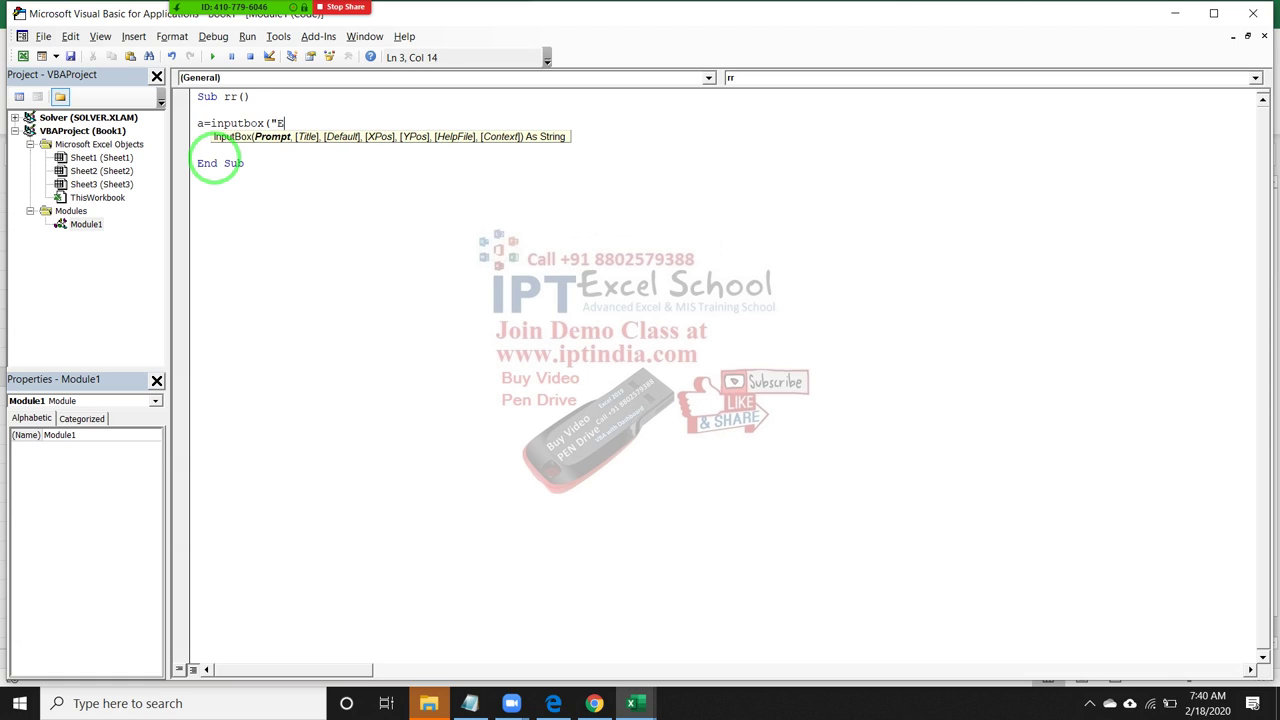
type("nter Nam")
type("e\")")
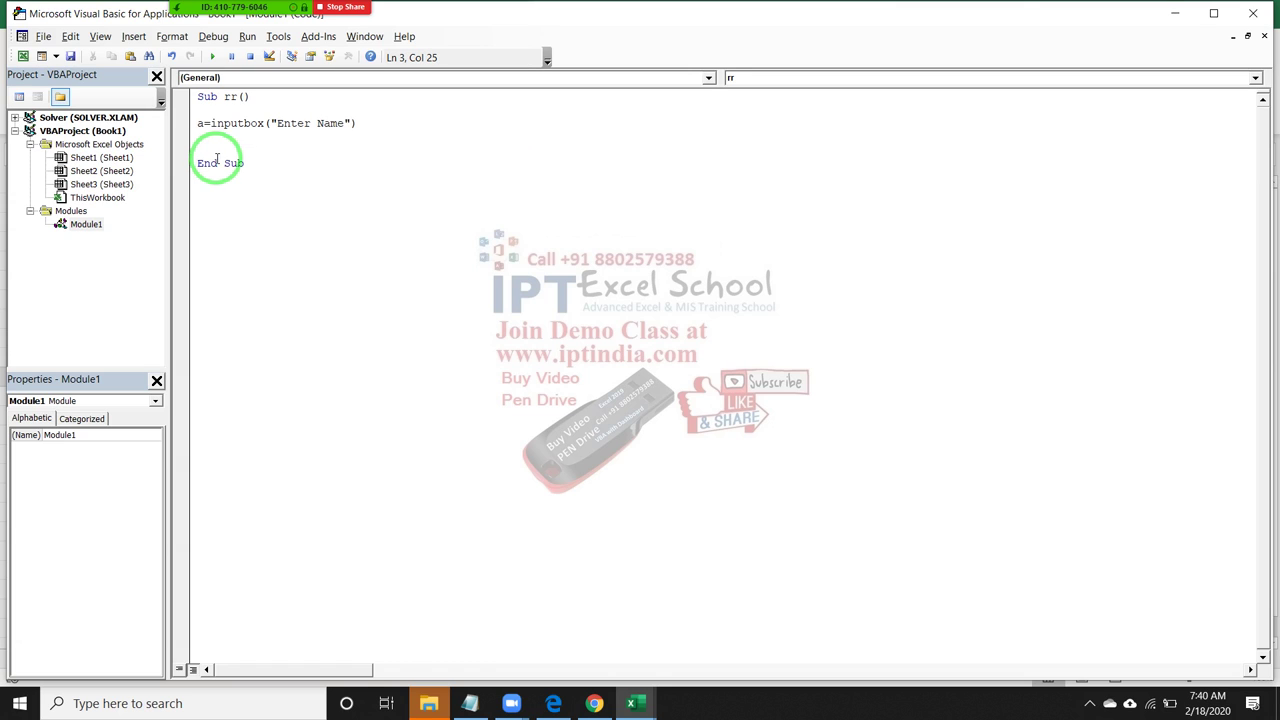
left_click(232, 147)
Run rr twice, cancelling the Enter Name prompt each time without entering a name
left_click(212, 56)
type("Puja")
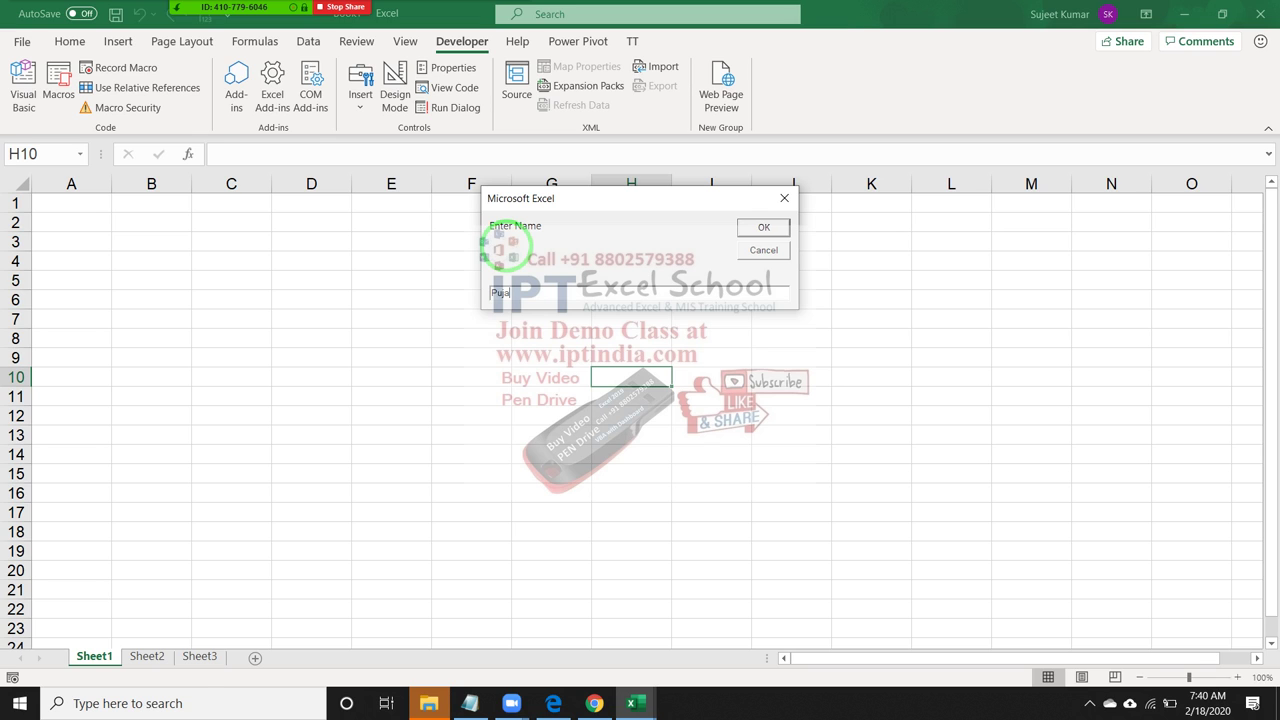
key("Return")
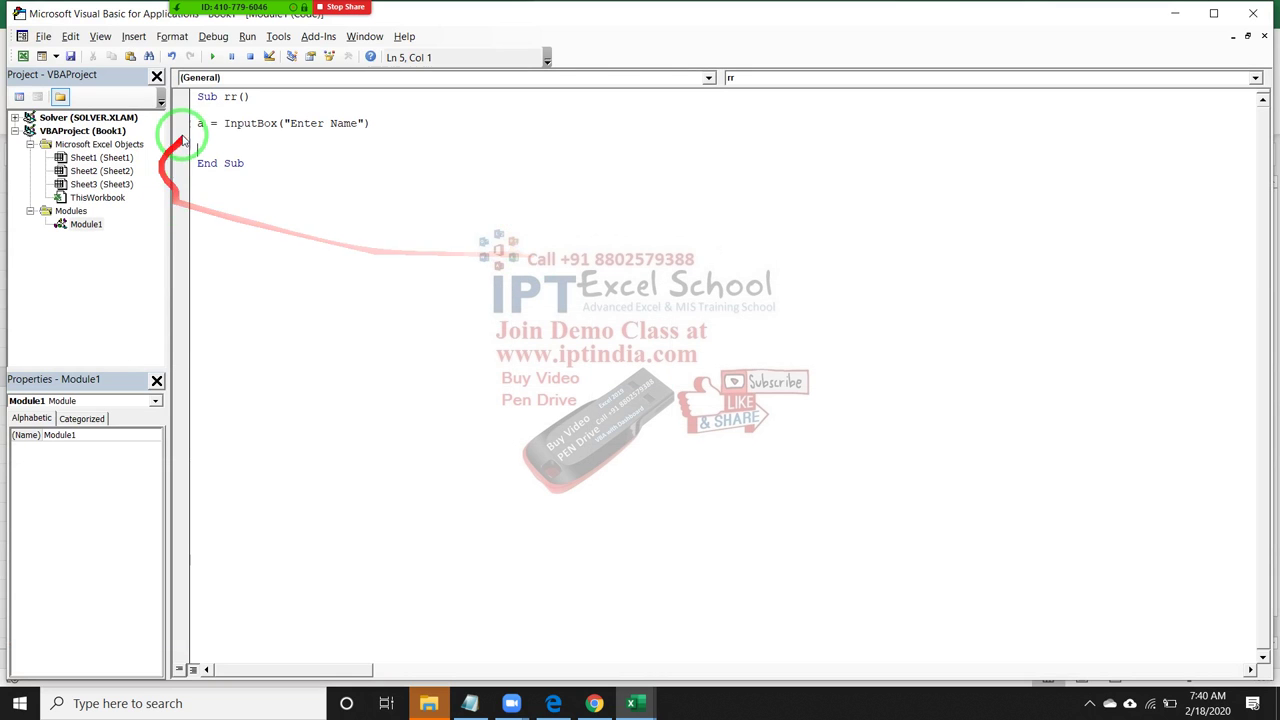
left_click(197, 124)
left_click(206, 148)
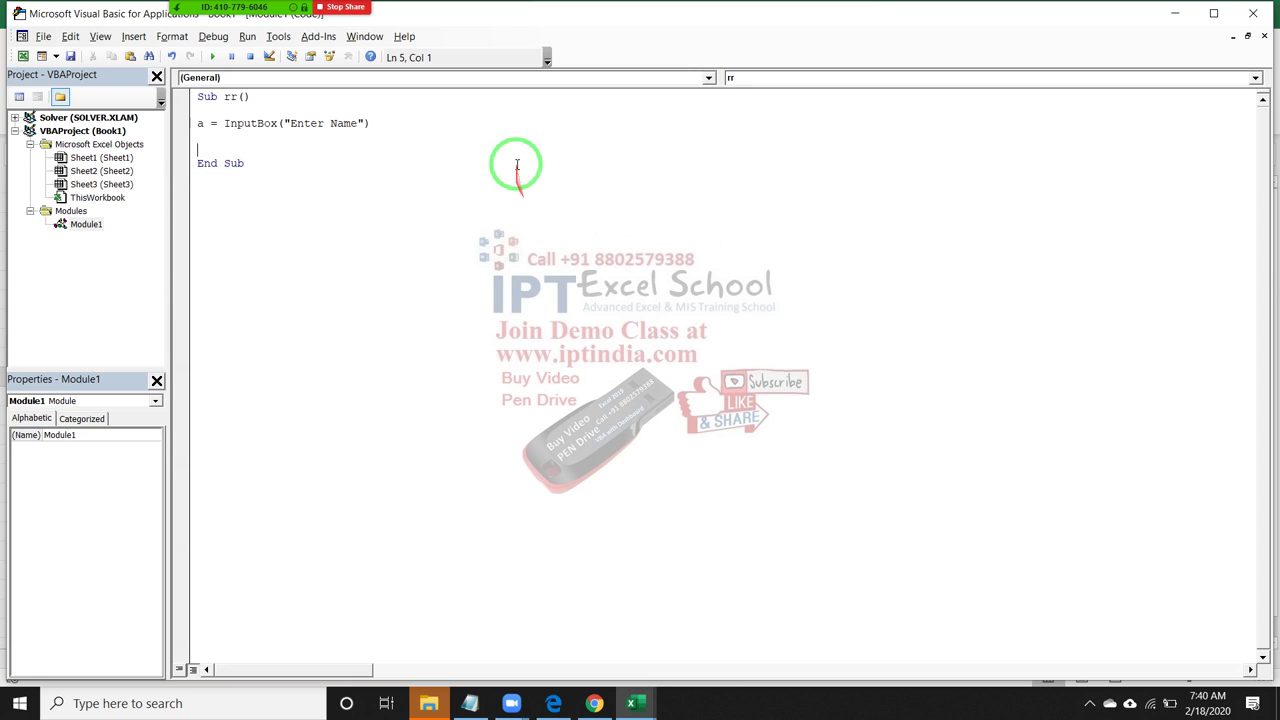
left_click(393, 132)
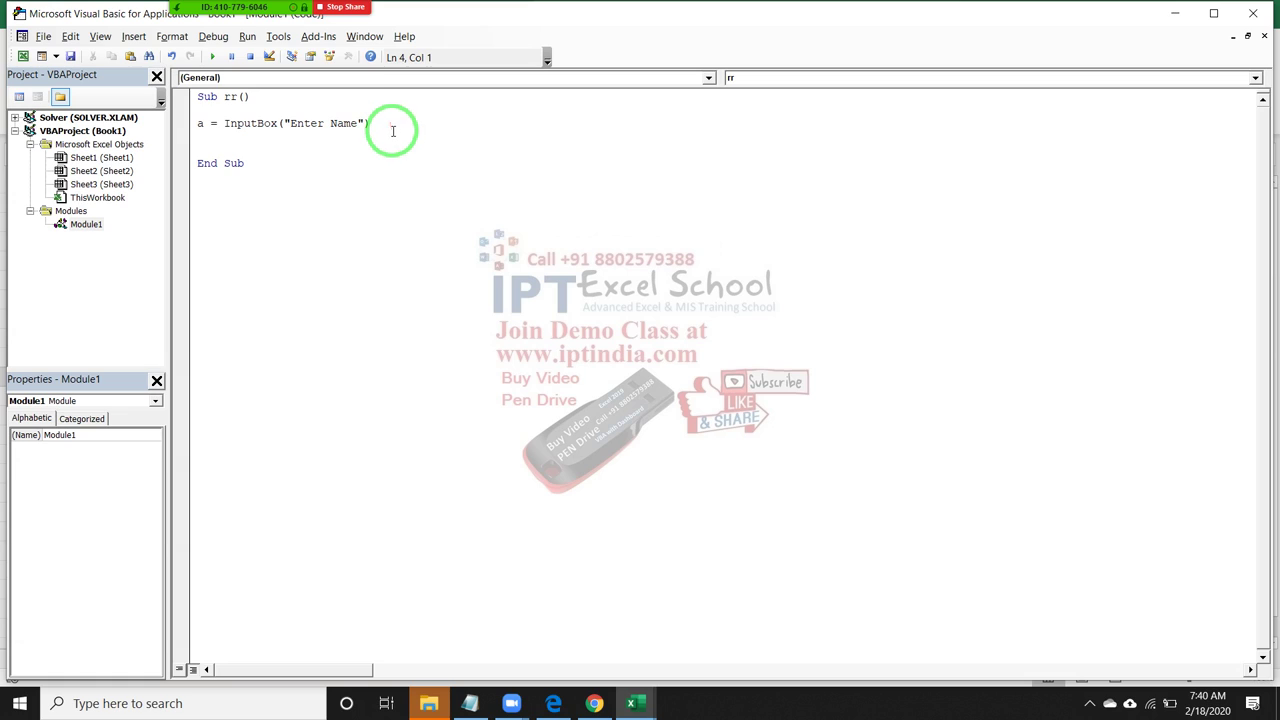
key("Up")
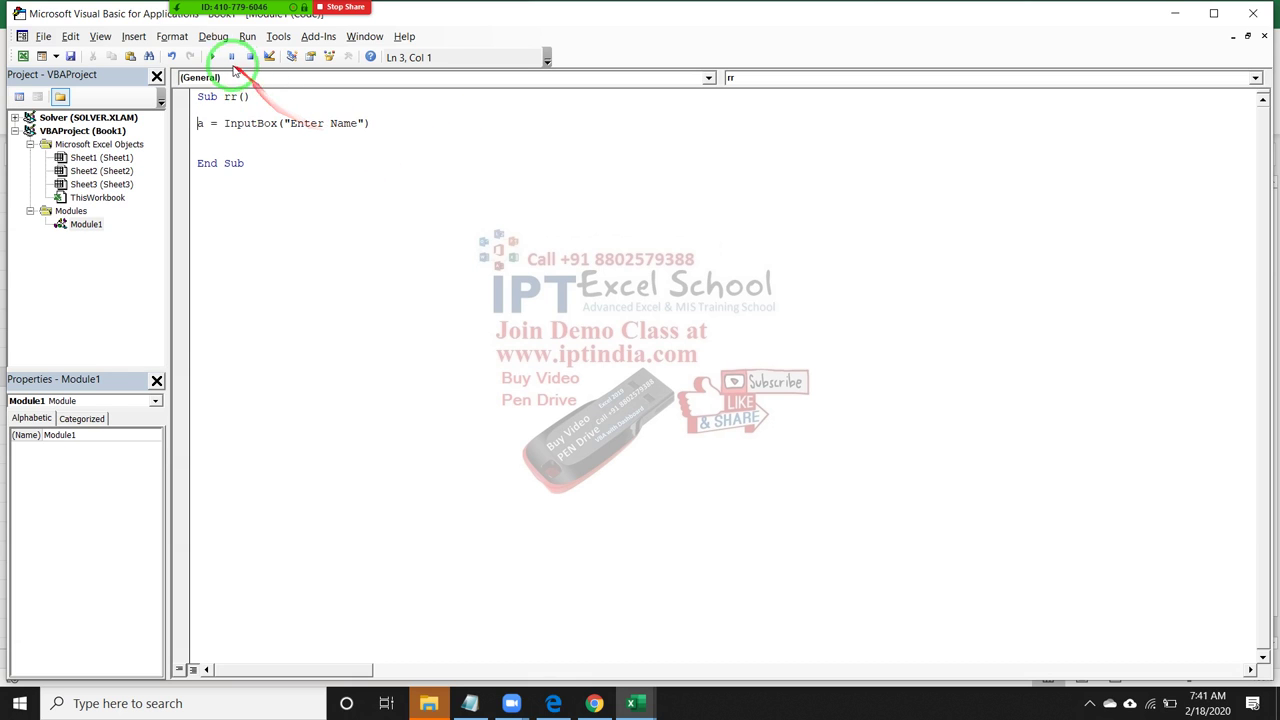
left_click(212, 56)
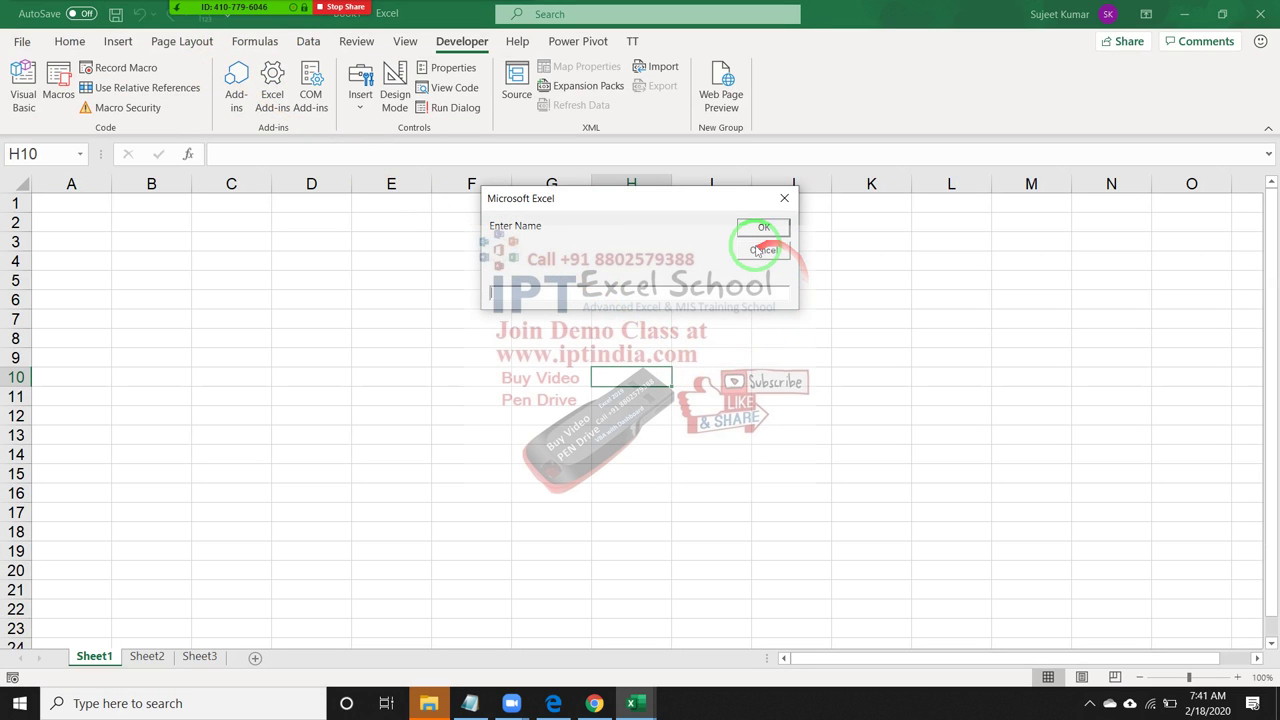
left_click(755, 245)
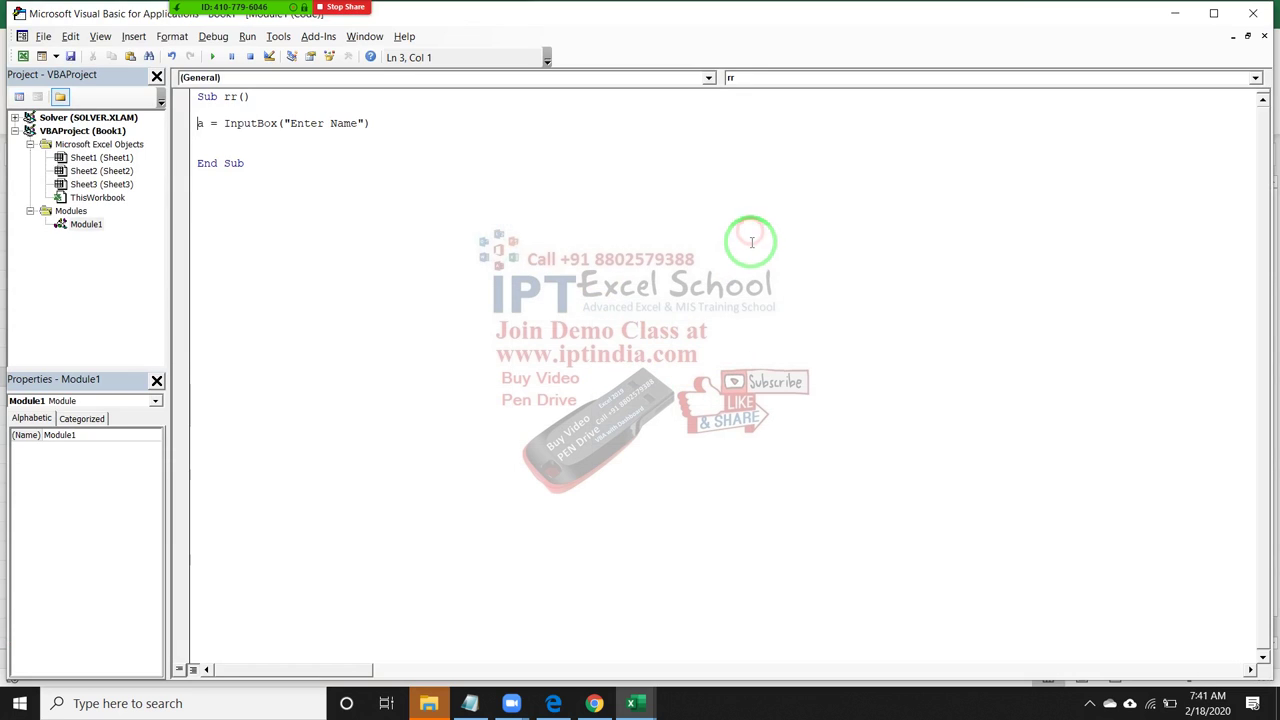
left_click(212, 56)
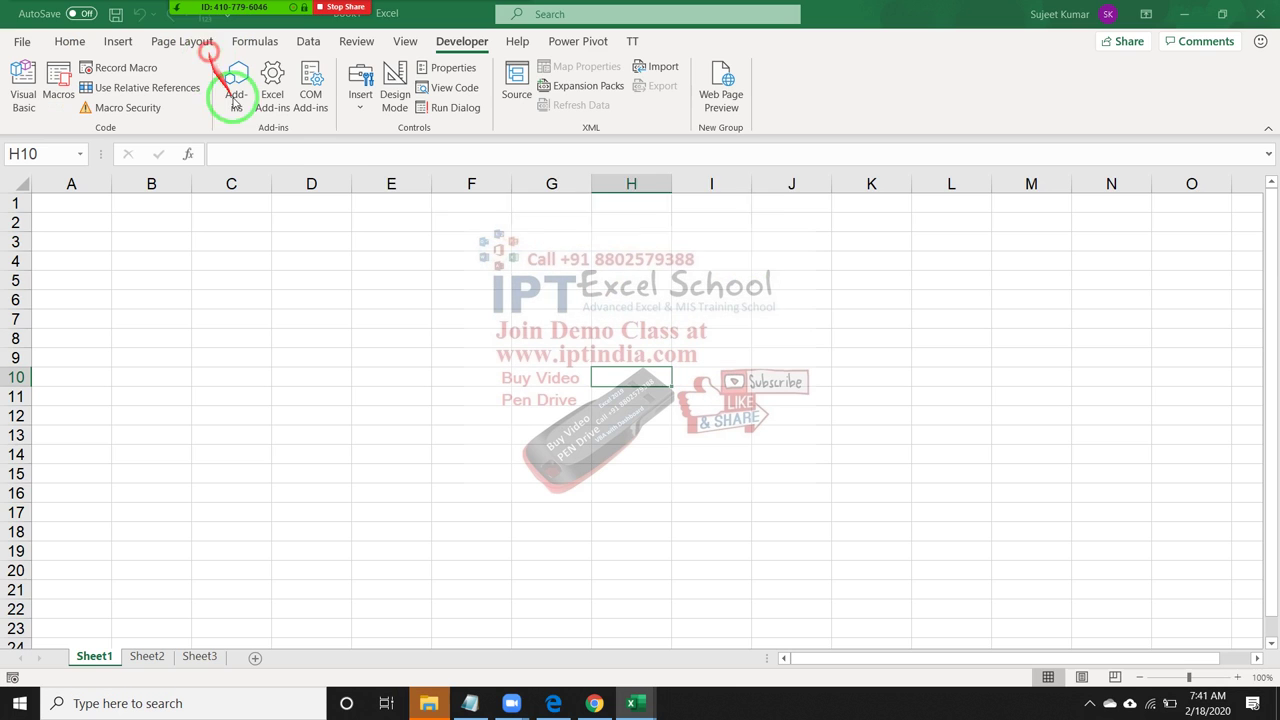
left_click(757, 248)
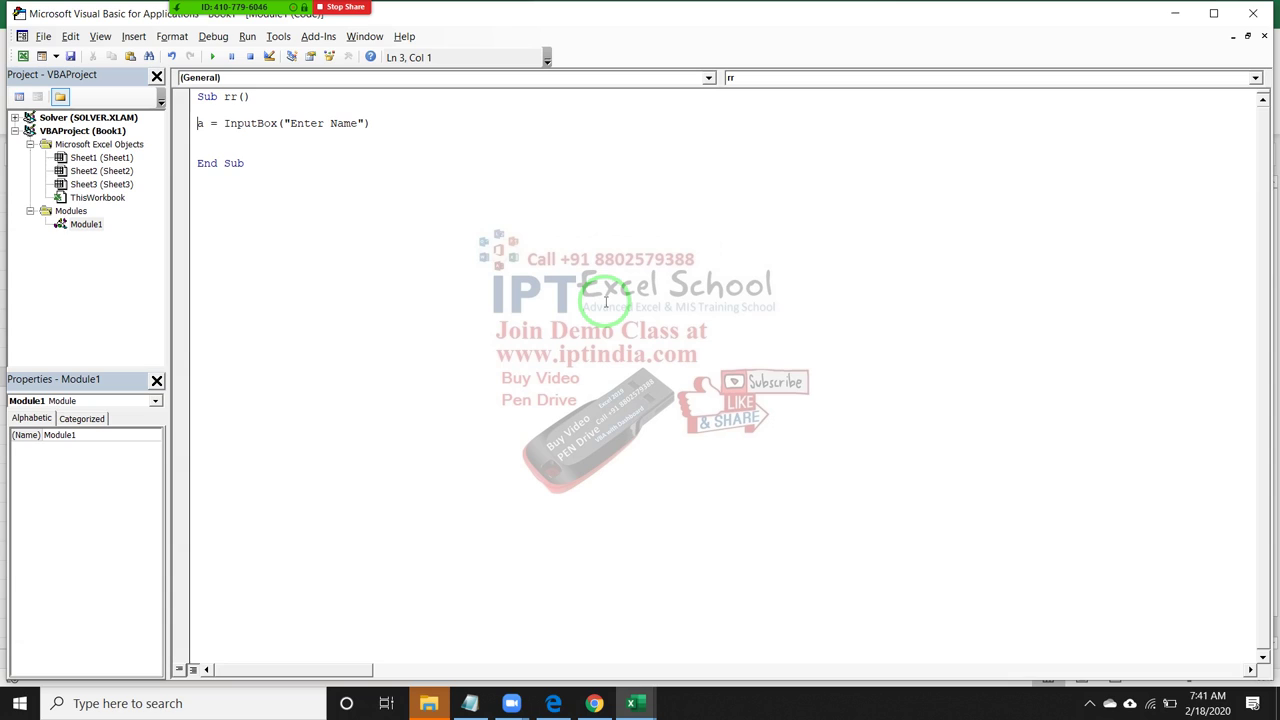
Highlight the a = InputBox line, then insert a blank line above it
key("shift+Down")
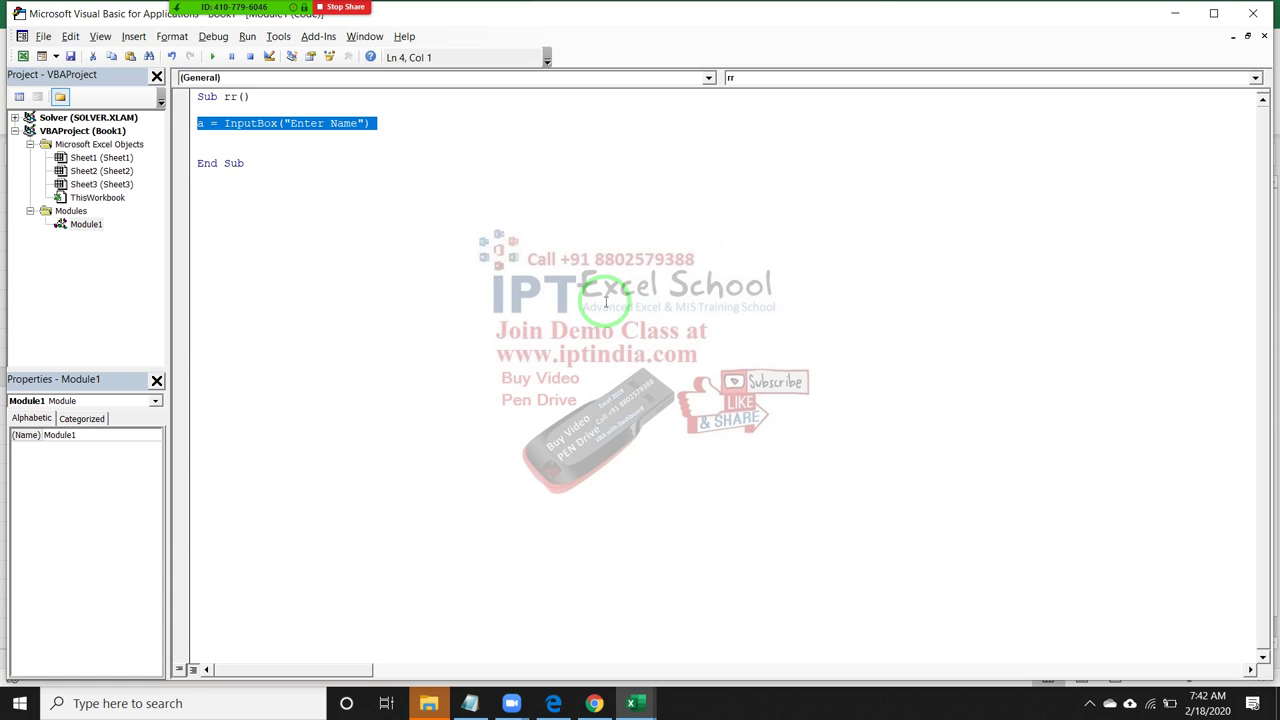
key("Up")
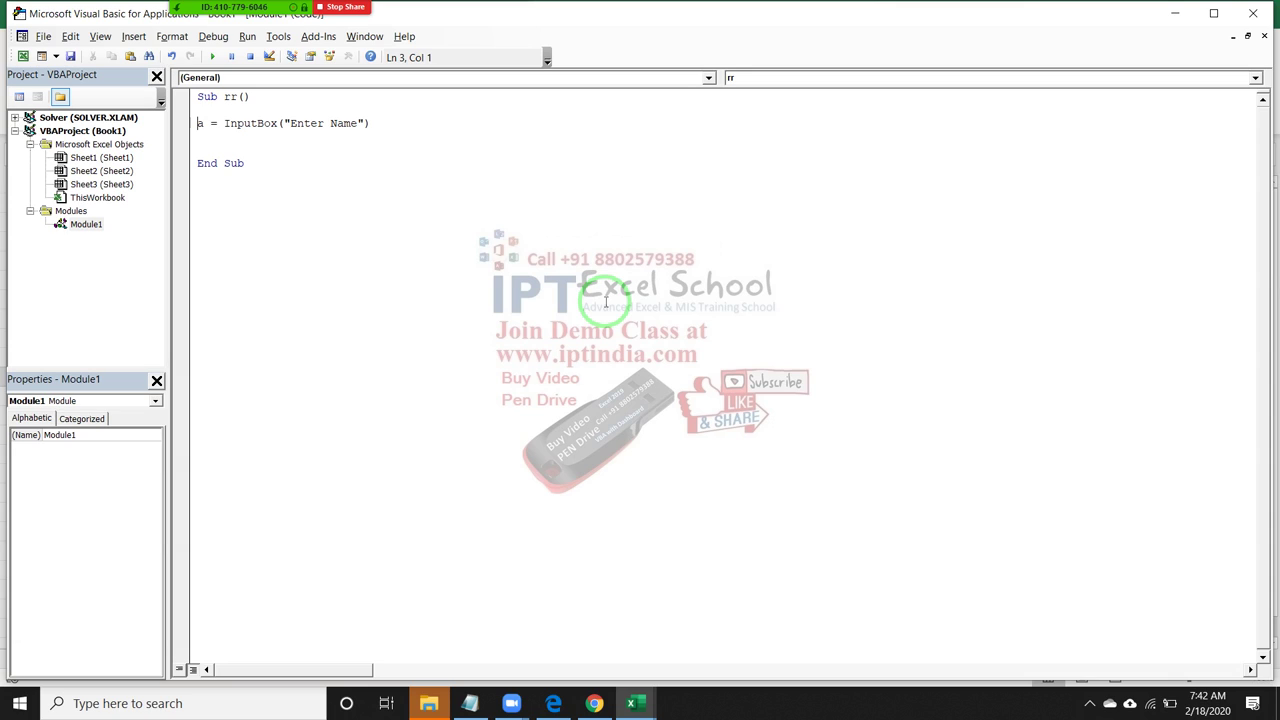
key("shift+Down")
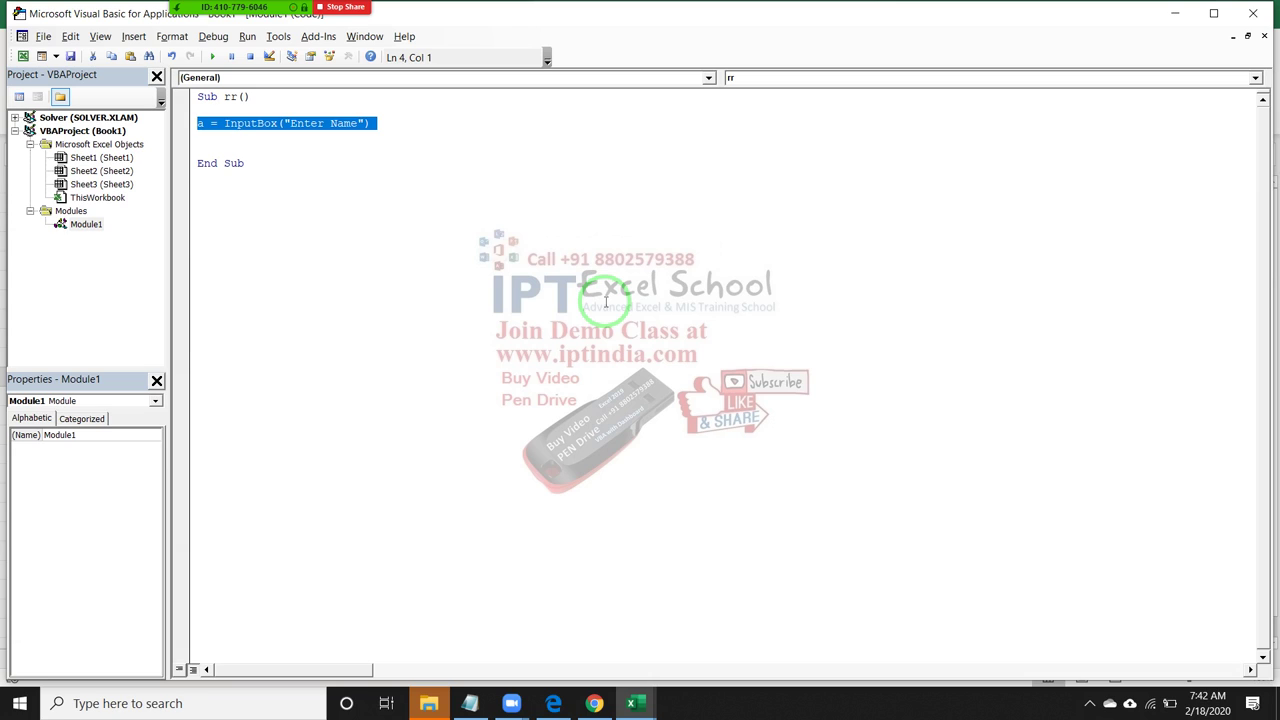
key("Up")
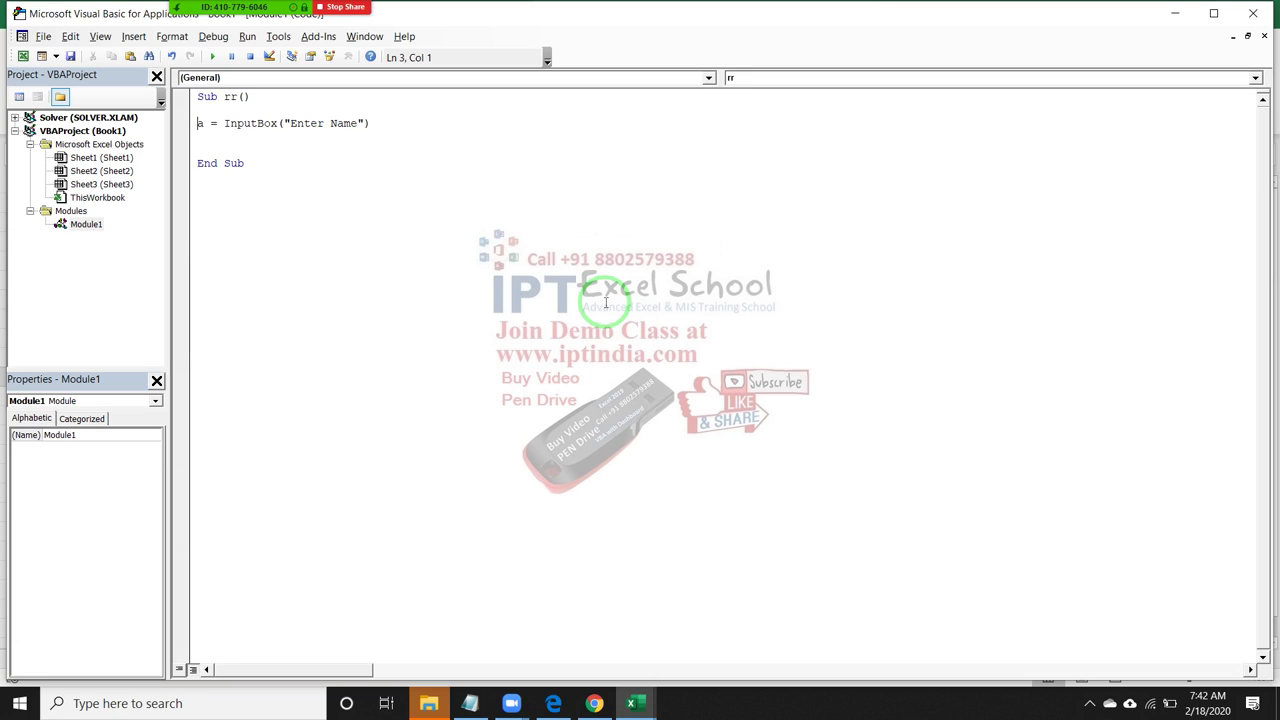
key("Return")
key("Return")
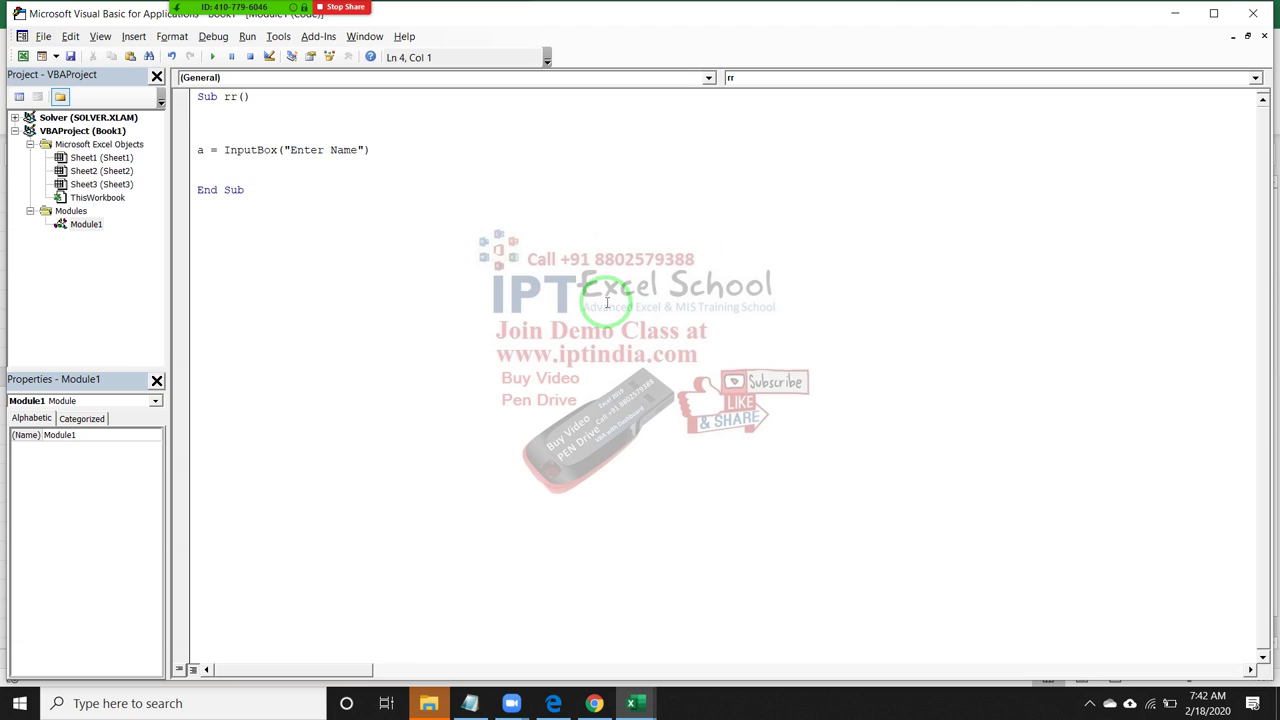
Declare Dim a As String at the top of Sub rr
key("Up")
key("Up")
key("Up")
type("dim ")
type("a a")
type("s str")
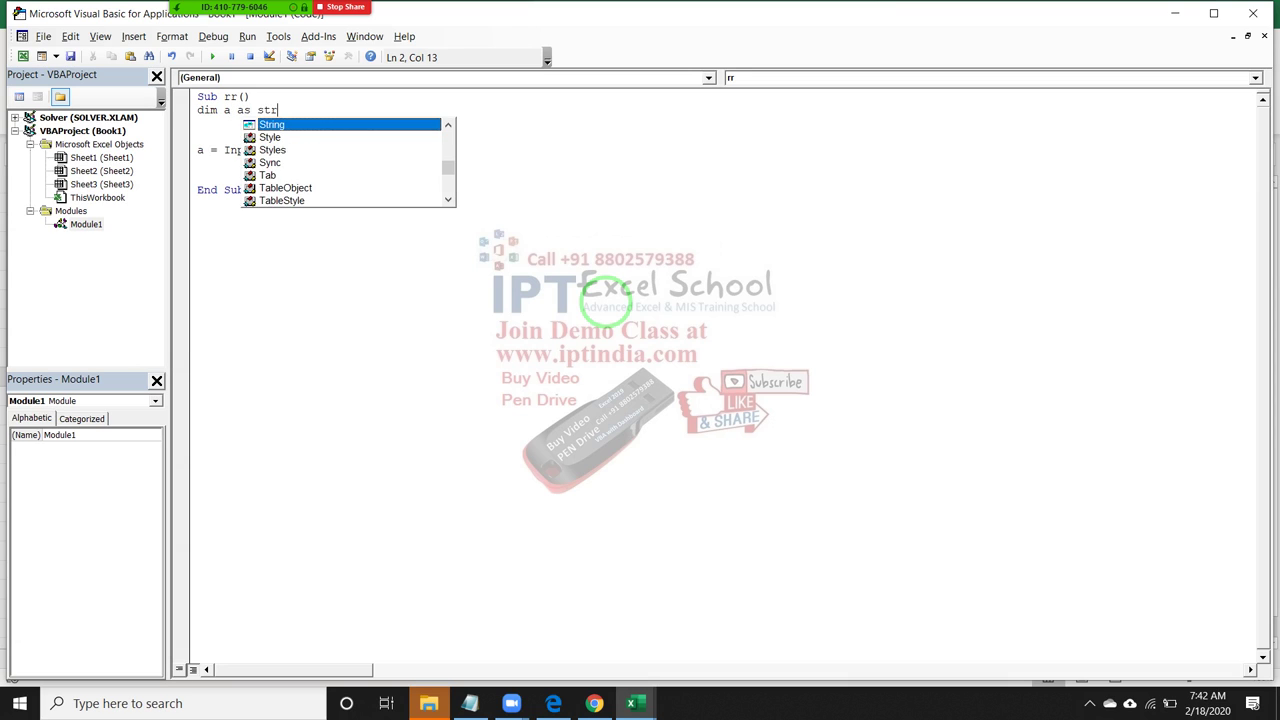
key("Tab")
key("Down")
key("Down")
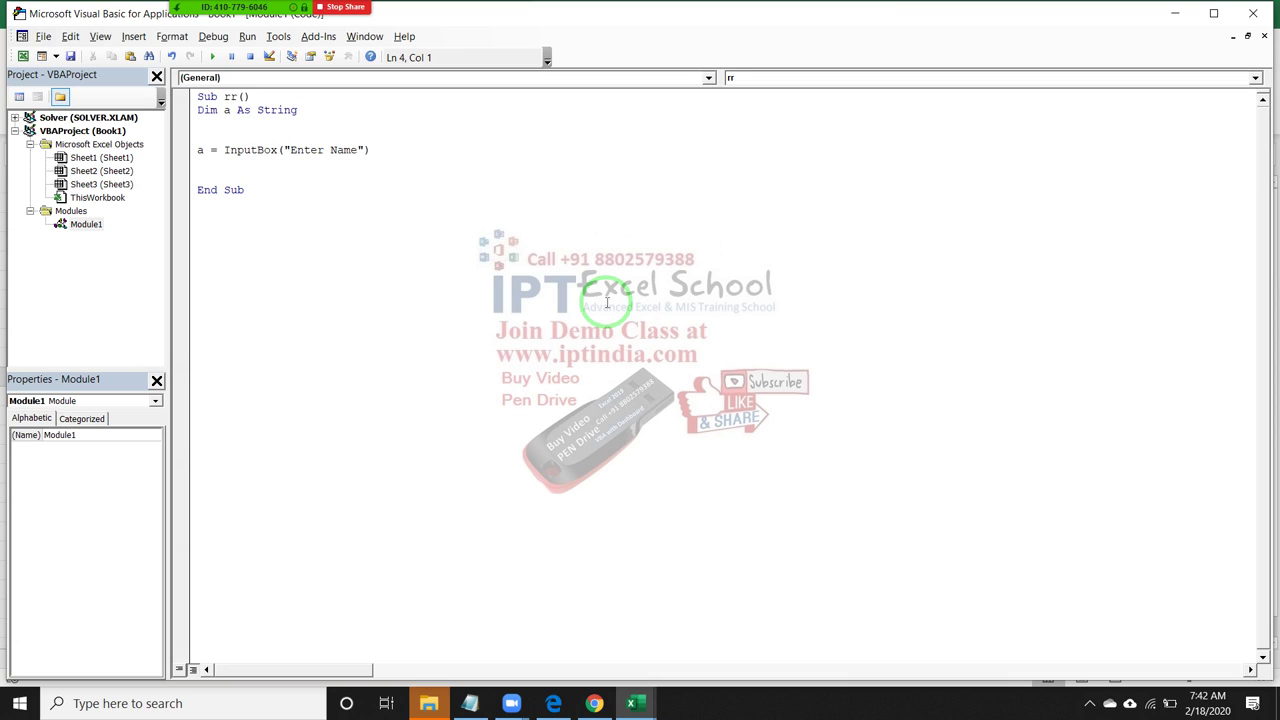
Add a Do Until a <> "" line above the InputBox line
key("Return")
key("Up")
type("do")
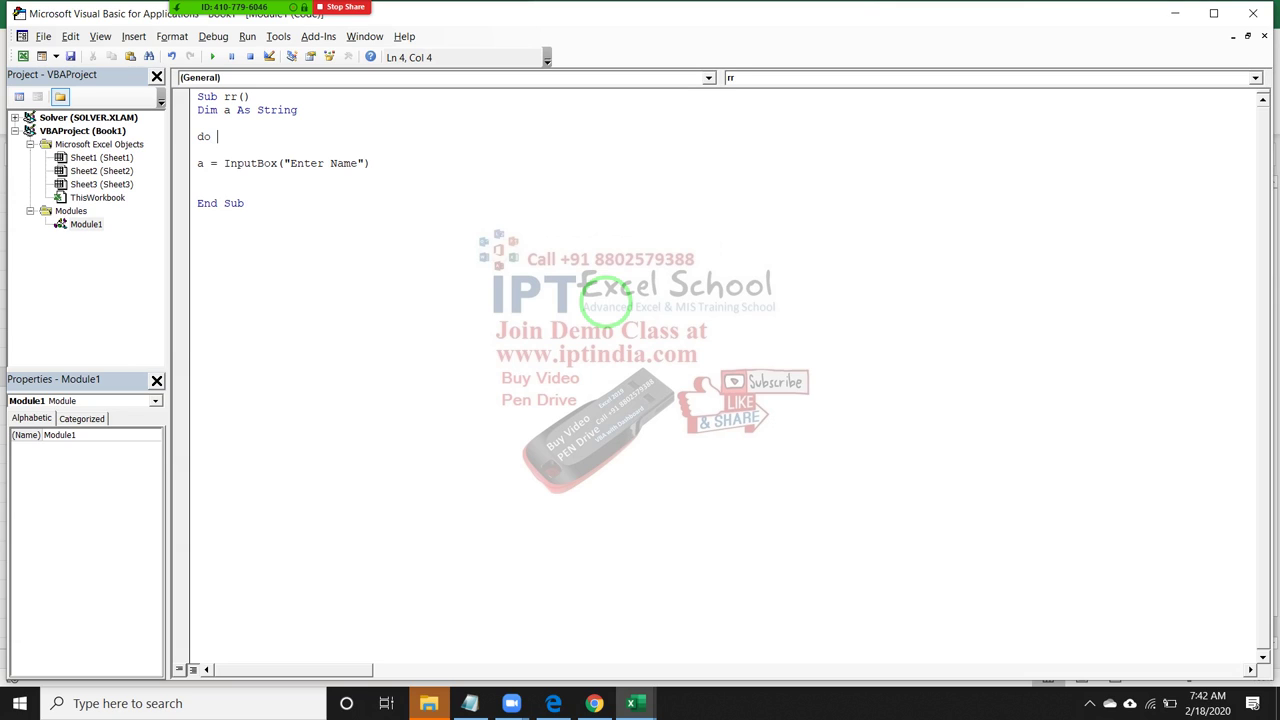
type("unt")
type("il")
type(" a <")
type(">\"\"")
key("Down")
key("Down")
key("Up")
key("Up")
key("Down")
key("Down")
key("Up")
key("Up")
key("Delete")
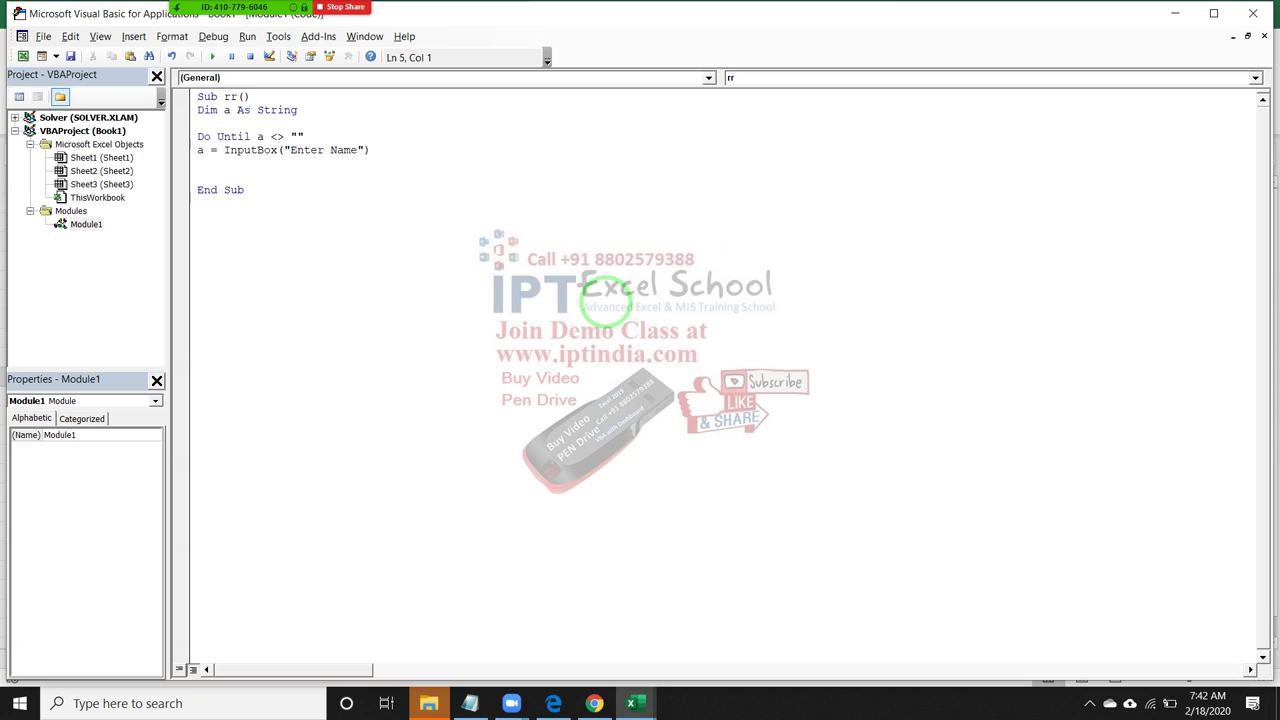
key("Down")
Add MsgBox "Please Enter Name" after the InputBox and close the block with Loop
type("ms")
type("b")
key("BackSpace")
type("gbox ")
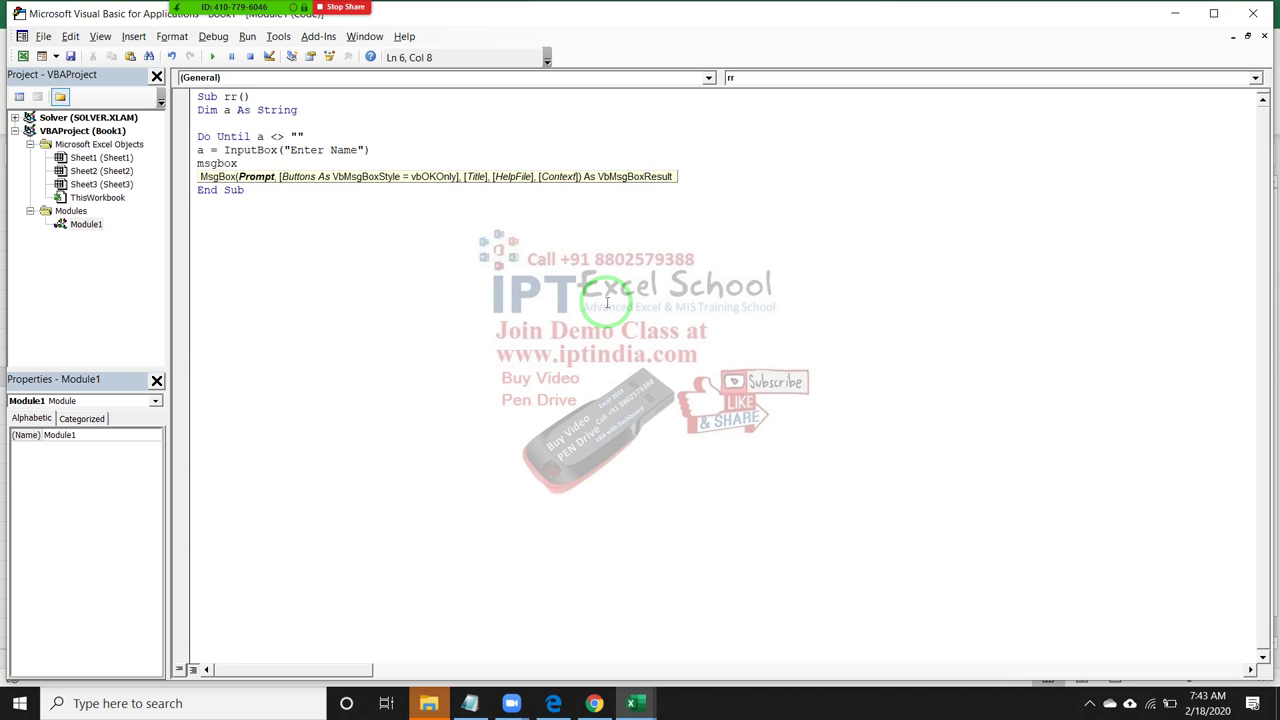
type("\"Pleas")
type("e Enter ")
type("Name")
key("BackSpace")
key("BackSpace")
key("BackSpace")
type("ame\"")
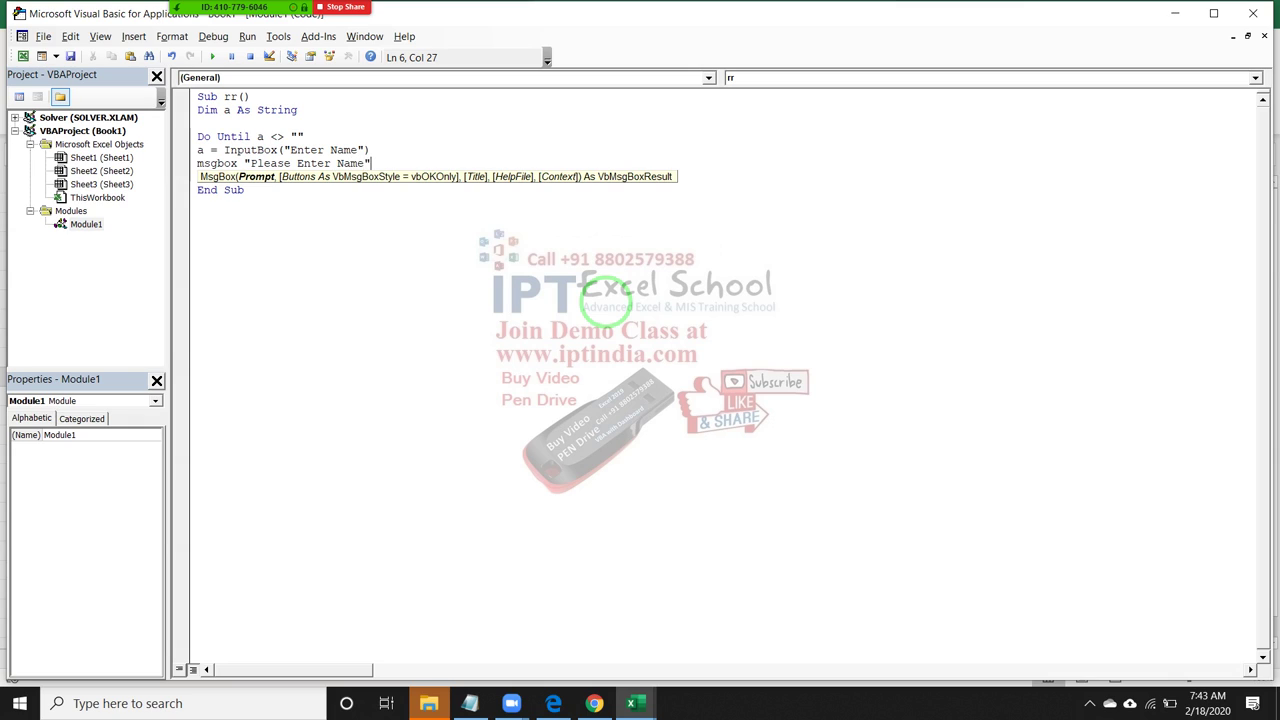
key("Return")
type("lo")
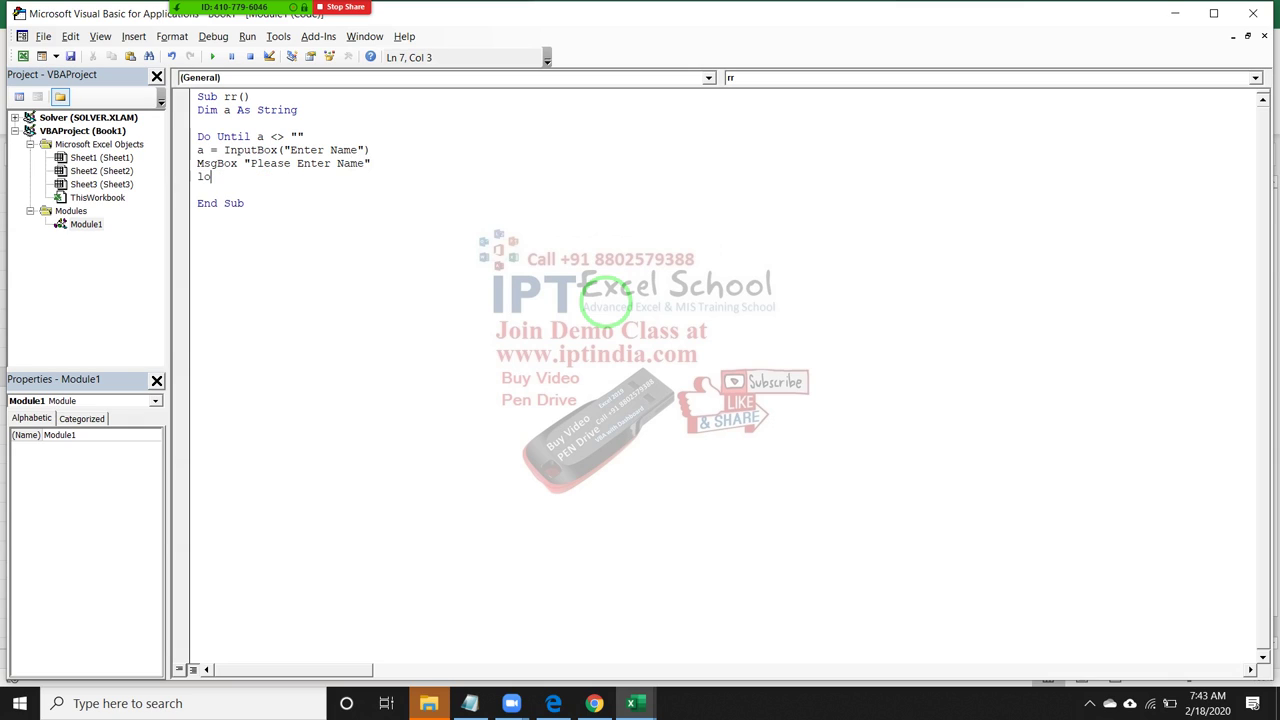
type("op")
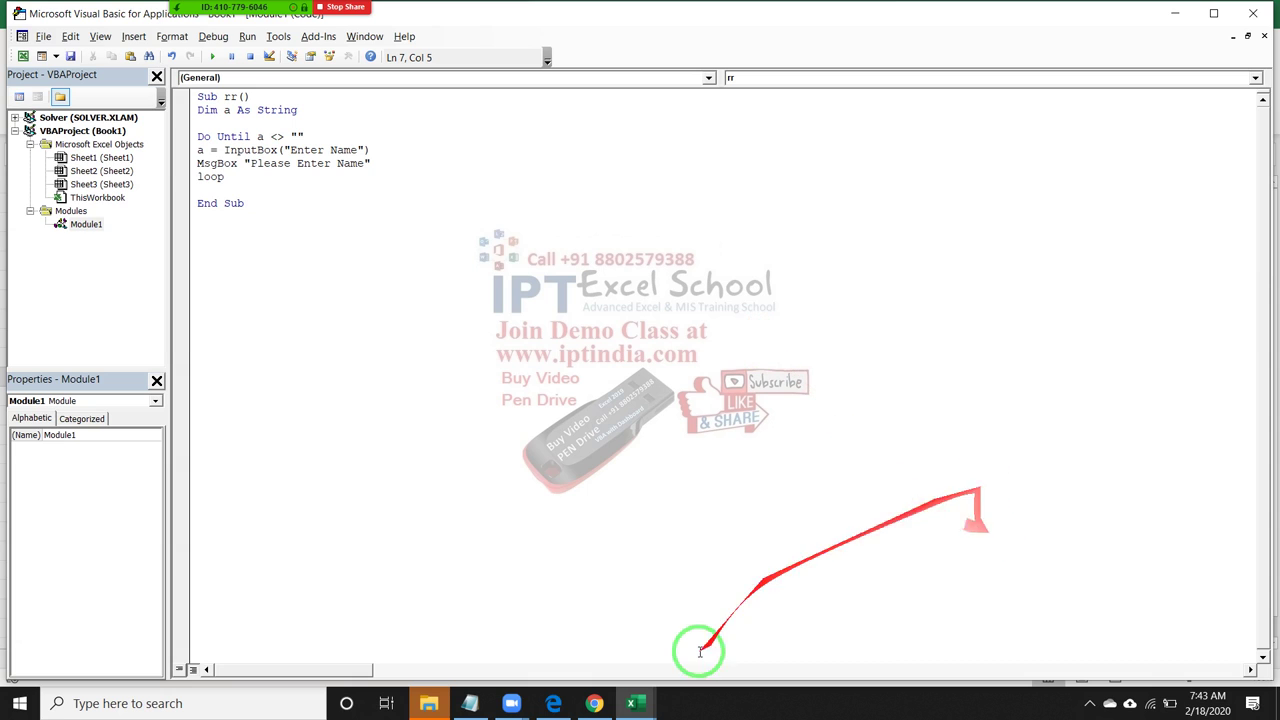
left_click(217, 163)
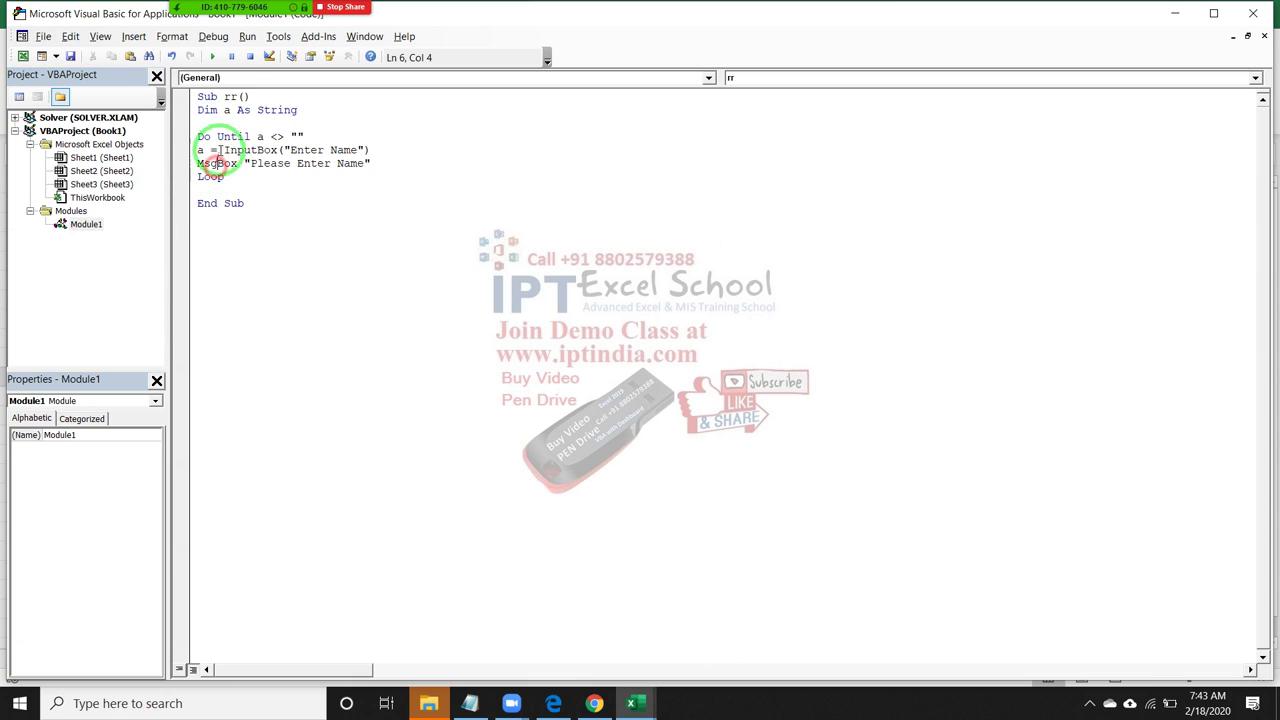
left_click(212, 56)
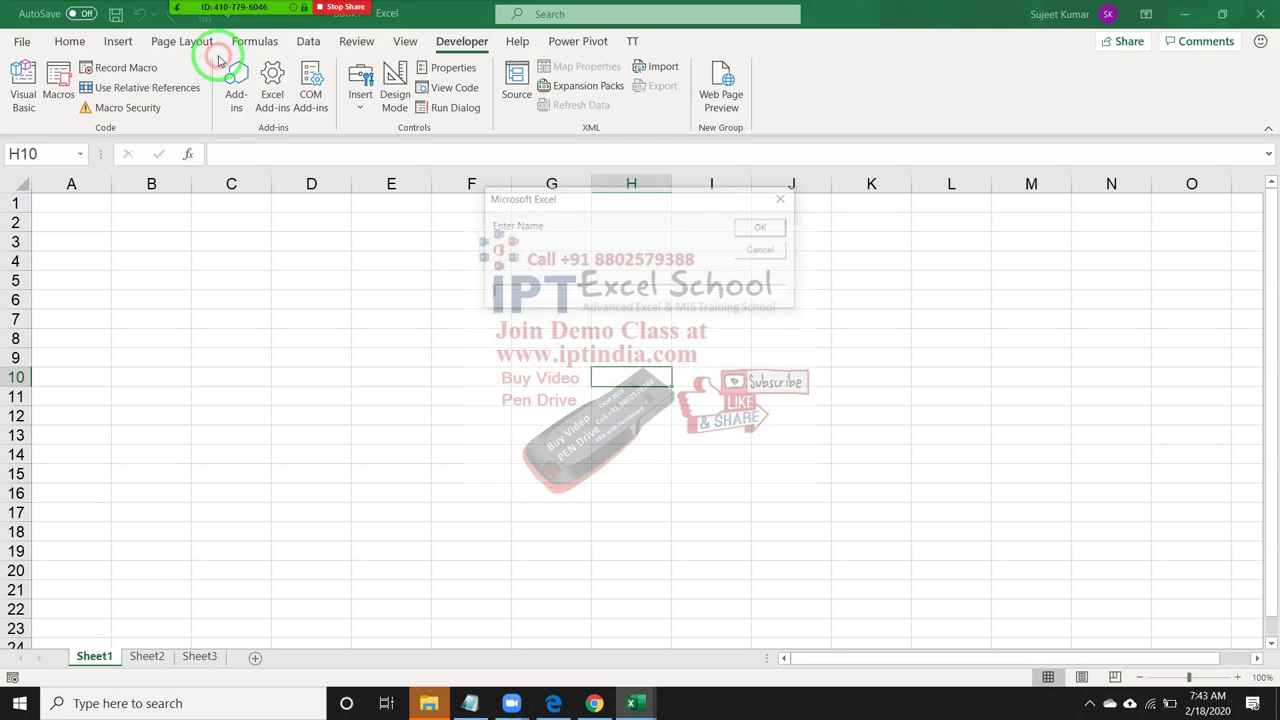
left_click_drag(586, 200, 469, 214)
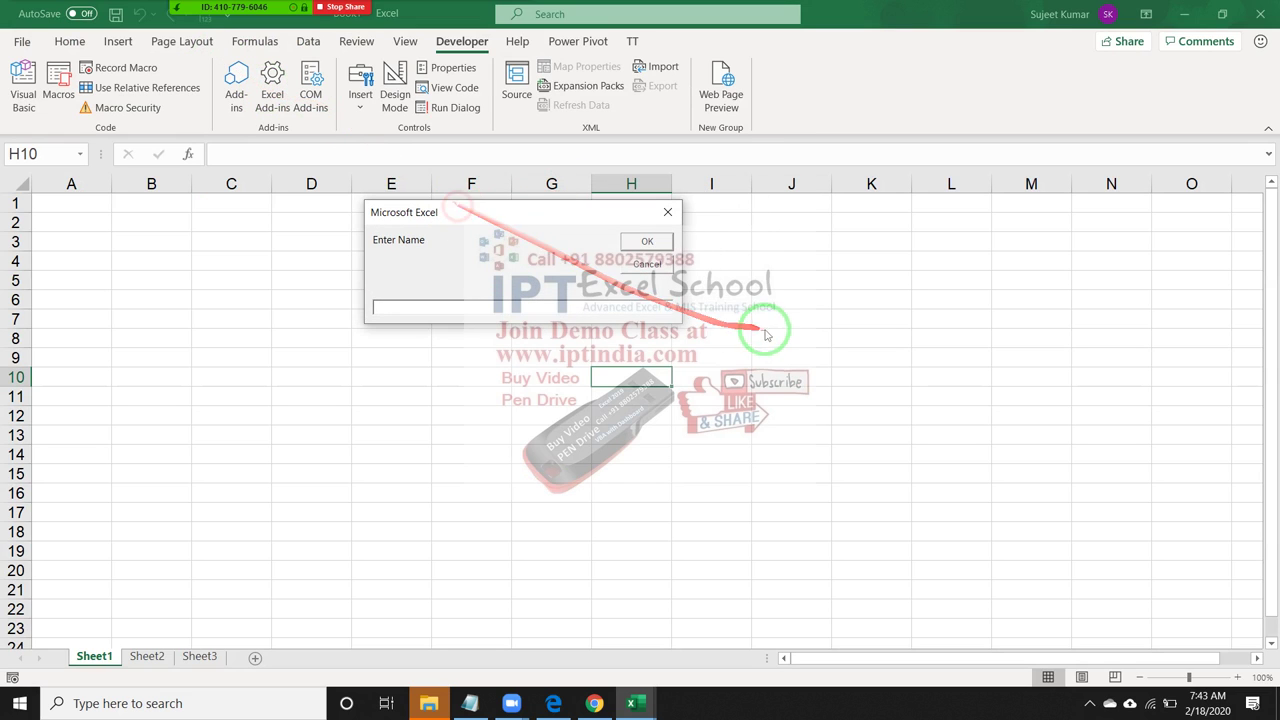
left_click(660, 270)
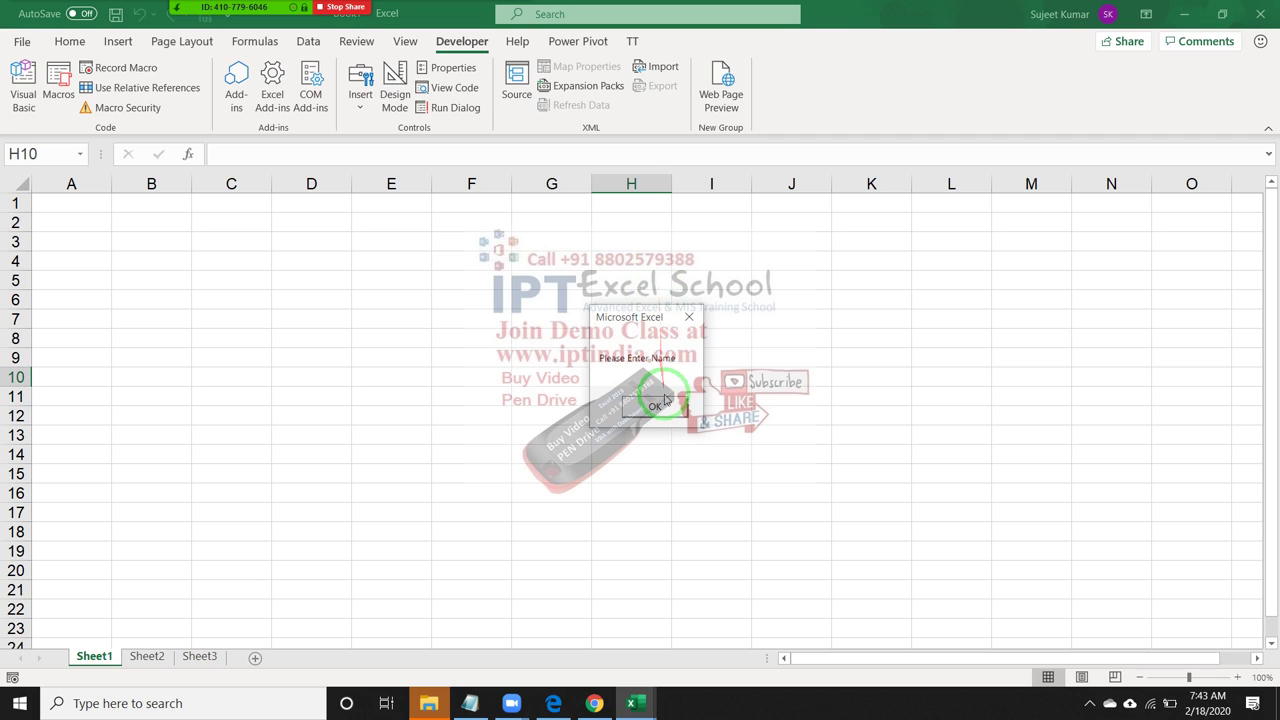
left_click(656, 405)
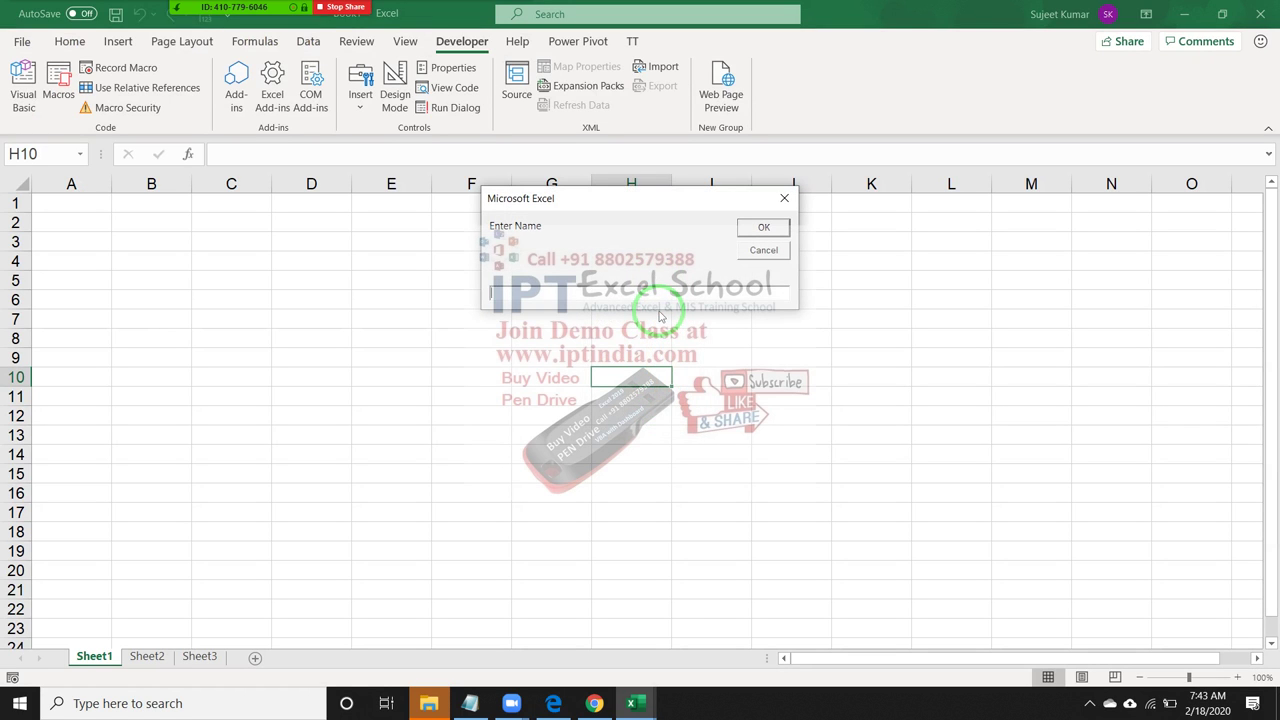
left_click(763, 250)
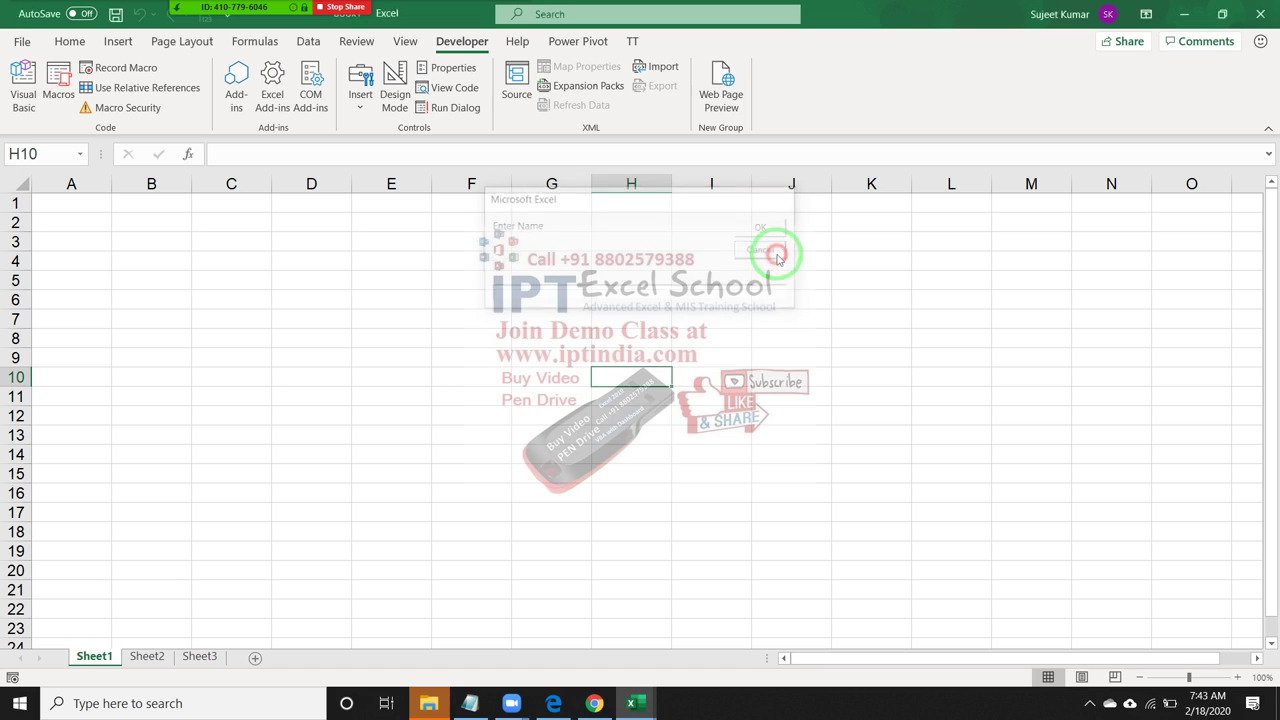
left_click(656, 405)
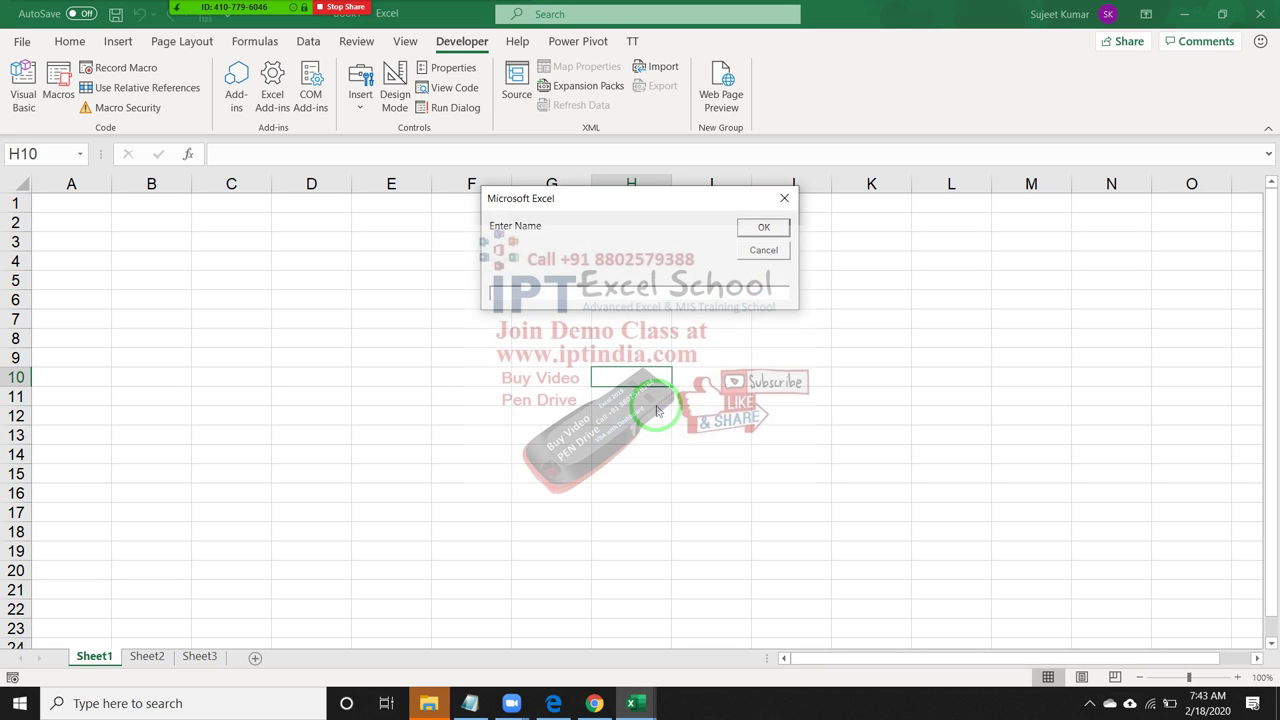
type("Puja")
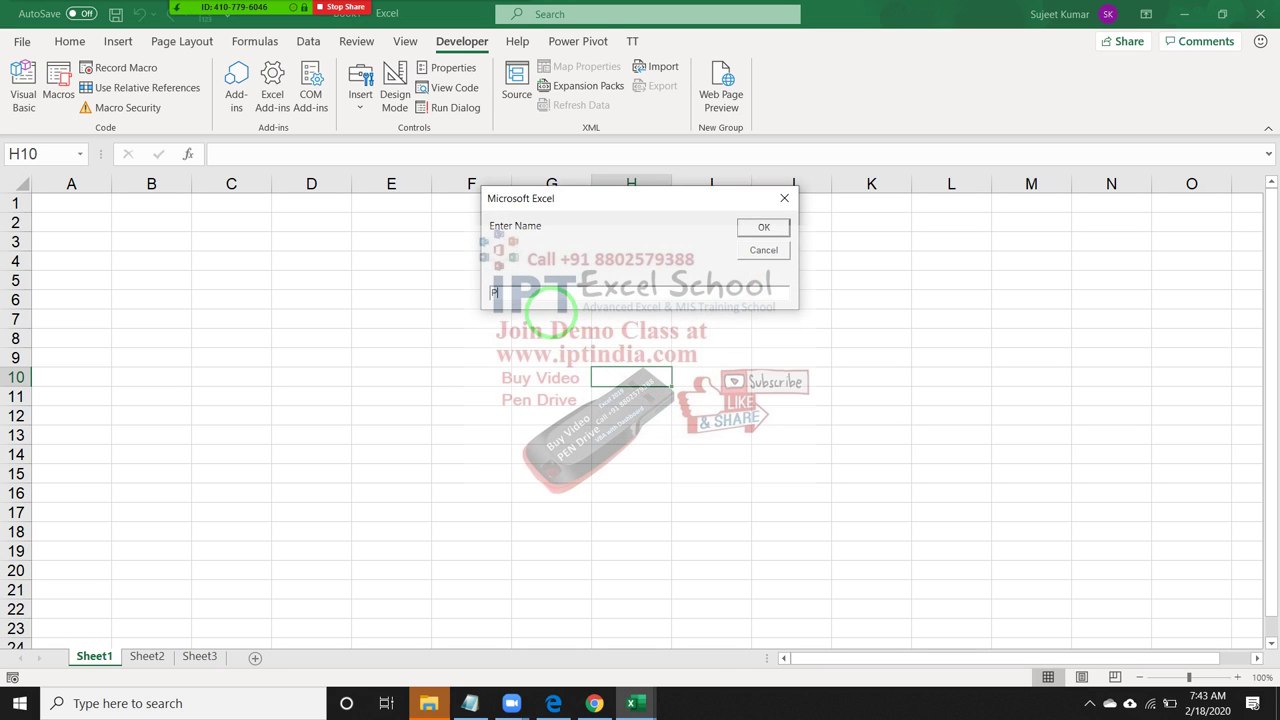
left_click_drag(560, 300, 656, 158)
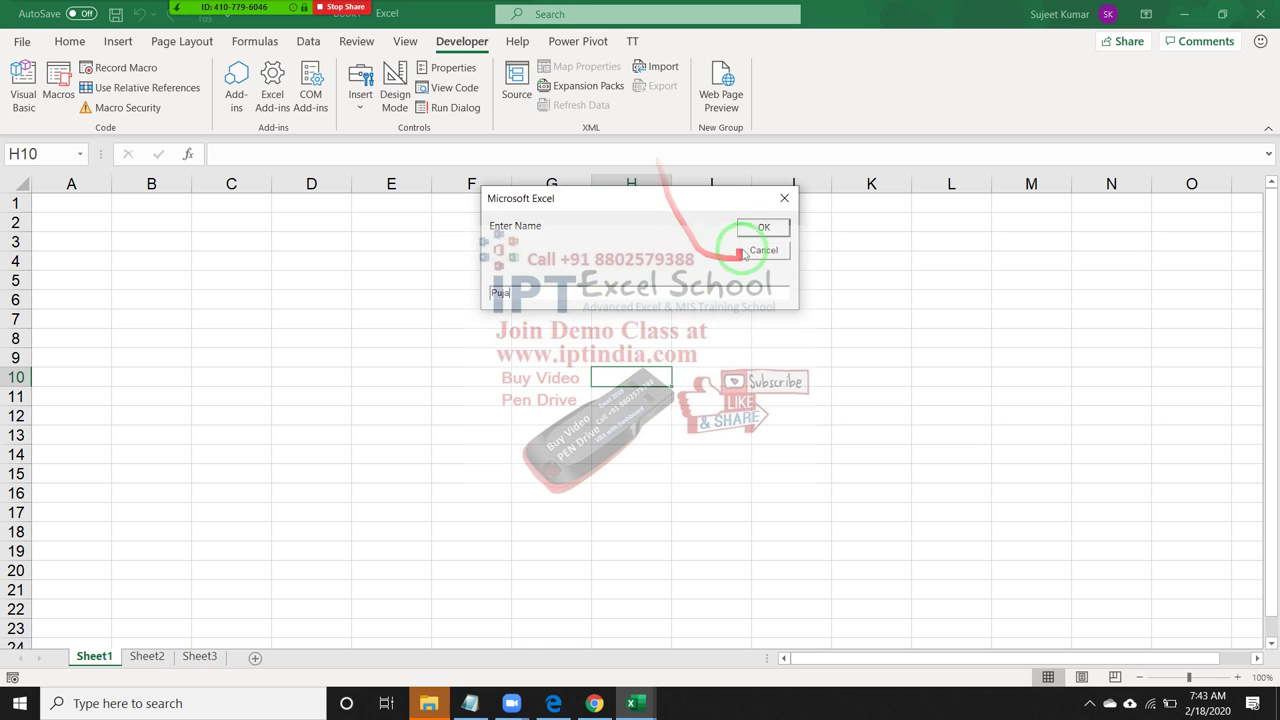
left_click(760, 227)
left_click(668, 404)
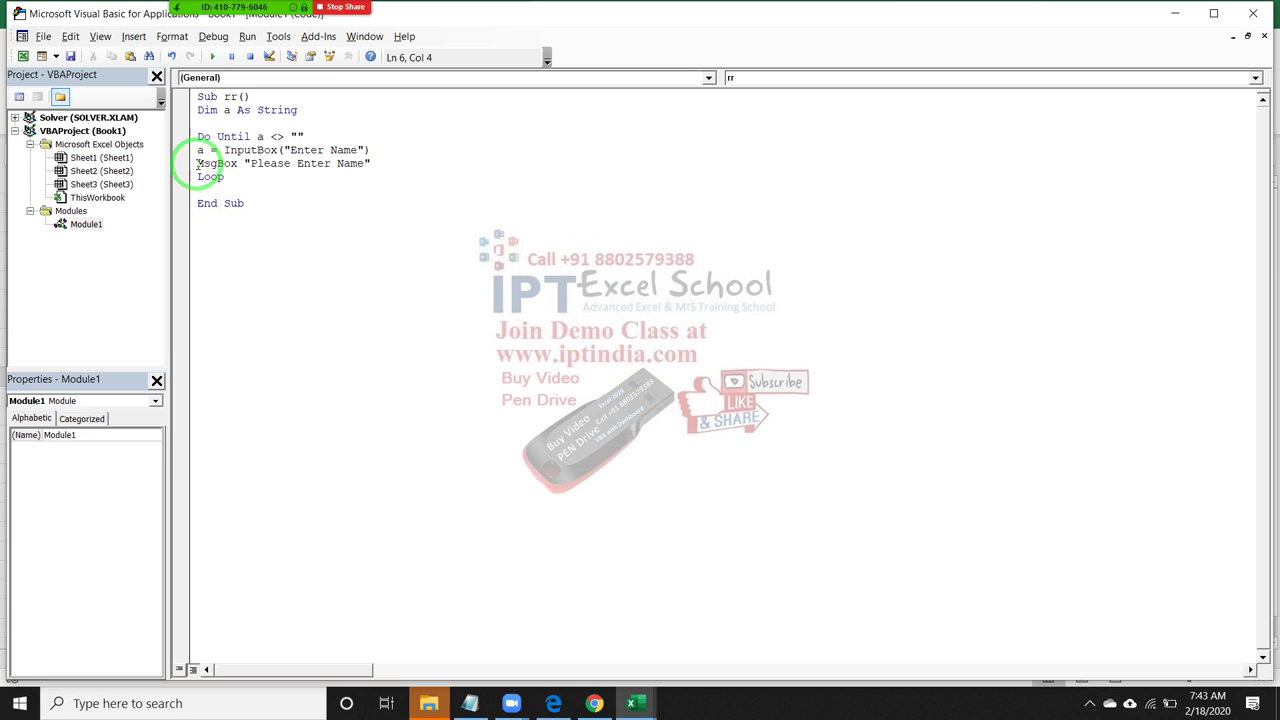
Wrap the MsgBox line in If a = "" Then … End If, leaving blank lines before Loop
left_click(196, 177)
key("Return")
key("Return")
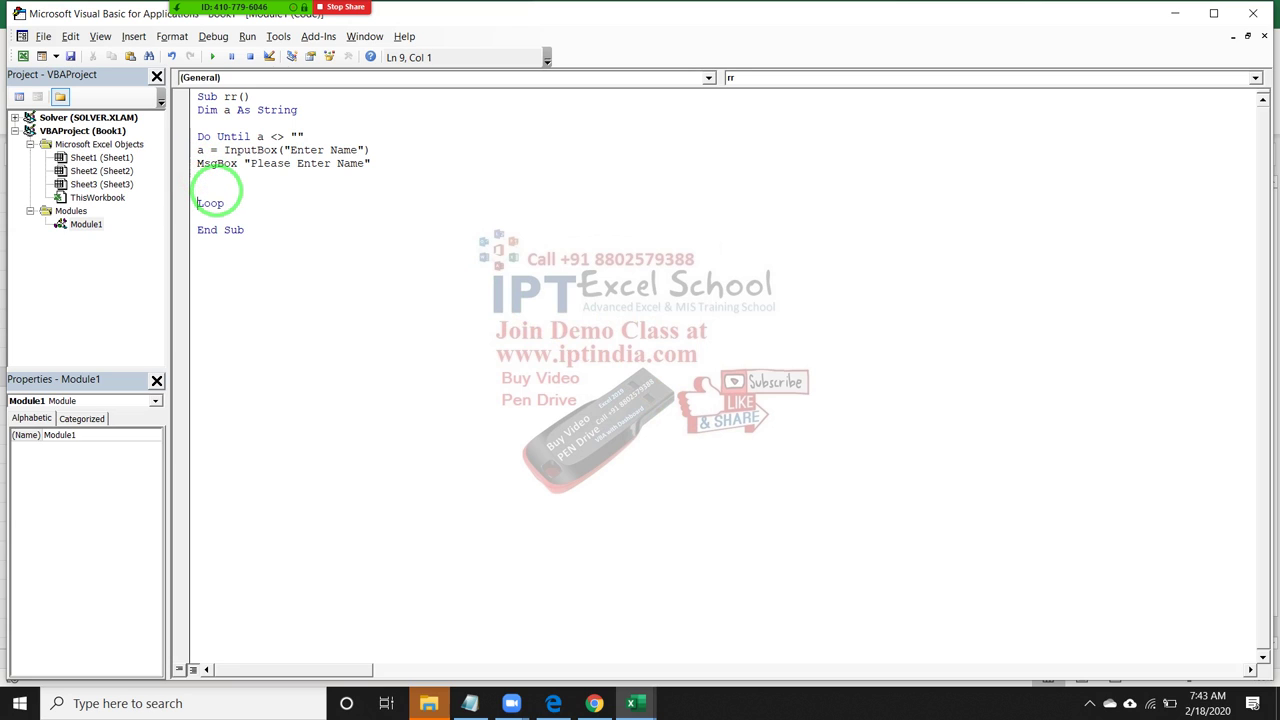
key("Up")
key("Return")
key("Up")
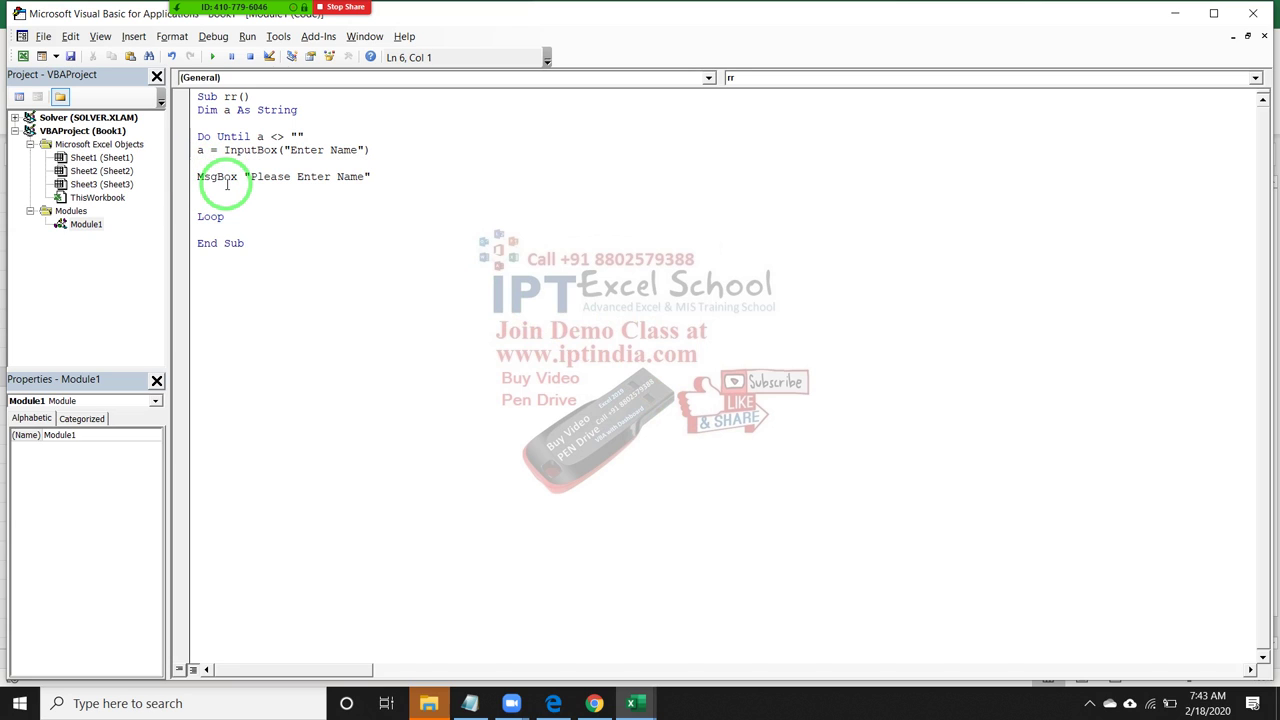
type("if ")
type("a ")
type("=")
type("\"\" the")
type("n")
left_click(222, 190)
type("E")
key("BackSpace")
type("en")
type("d if")
key("Up")
left_click(212, 57)
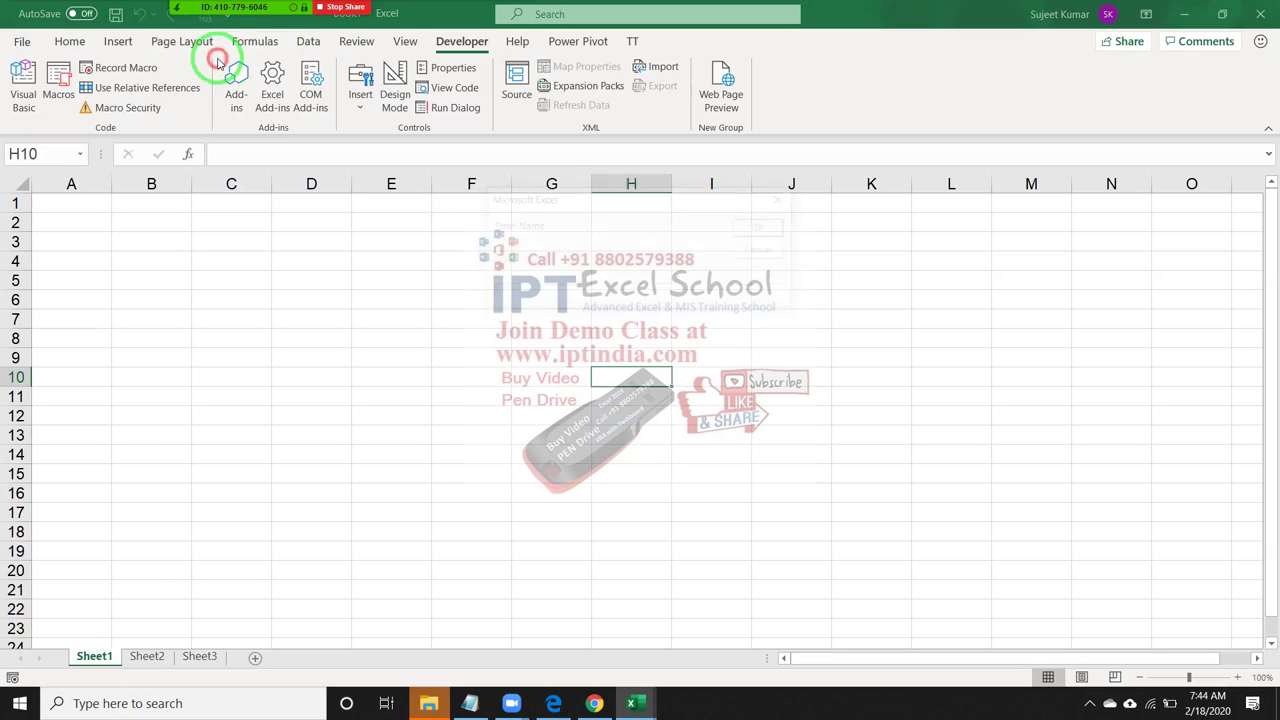
left_click(768, 258)
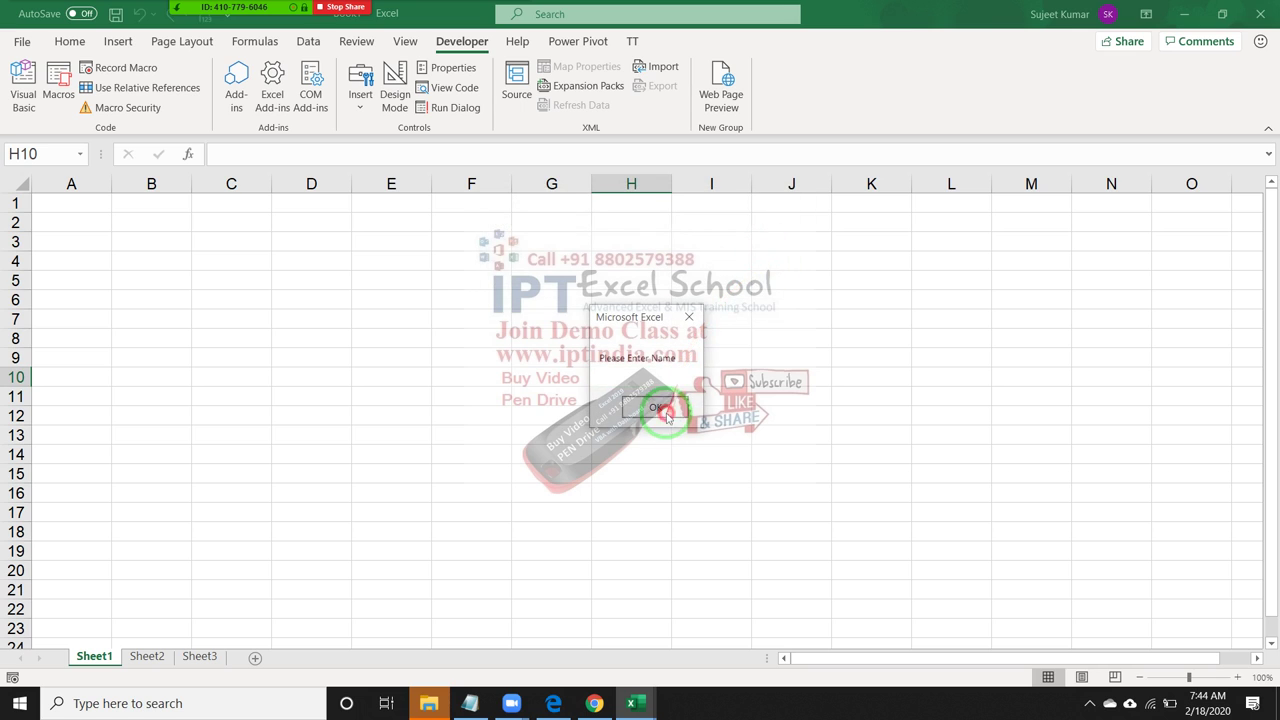
left_click(763, 227)
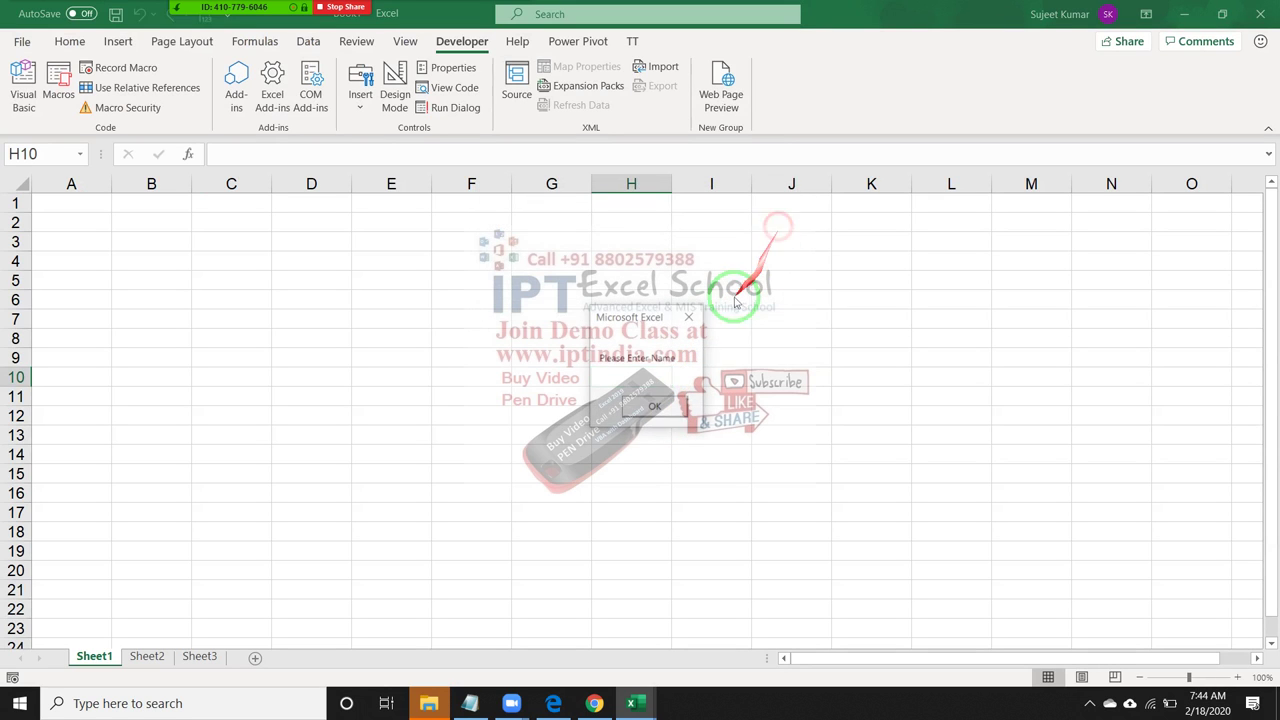
left_click(635, 416)
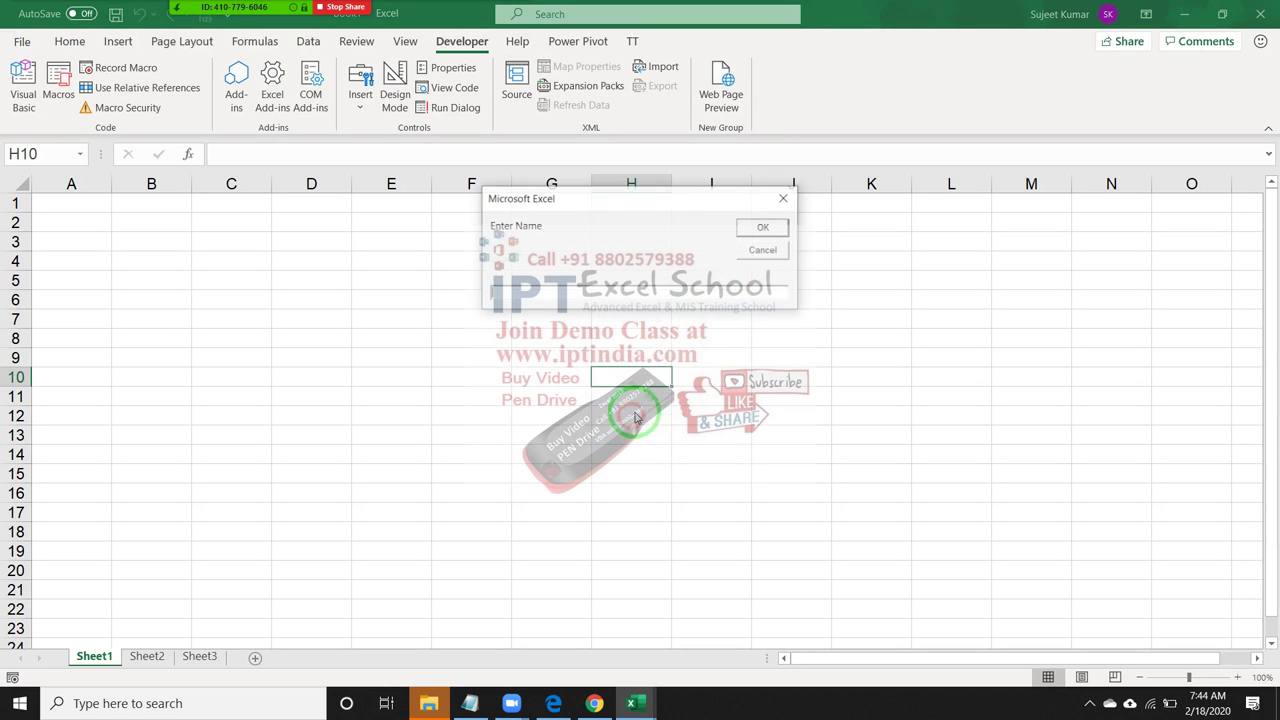
left_click(757, 238)
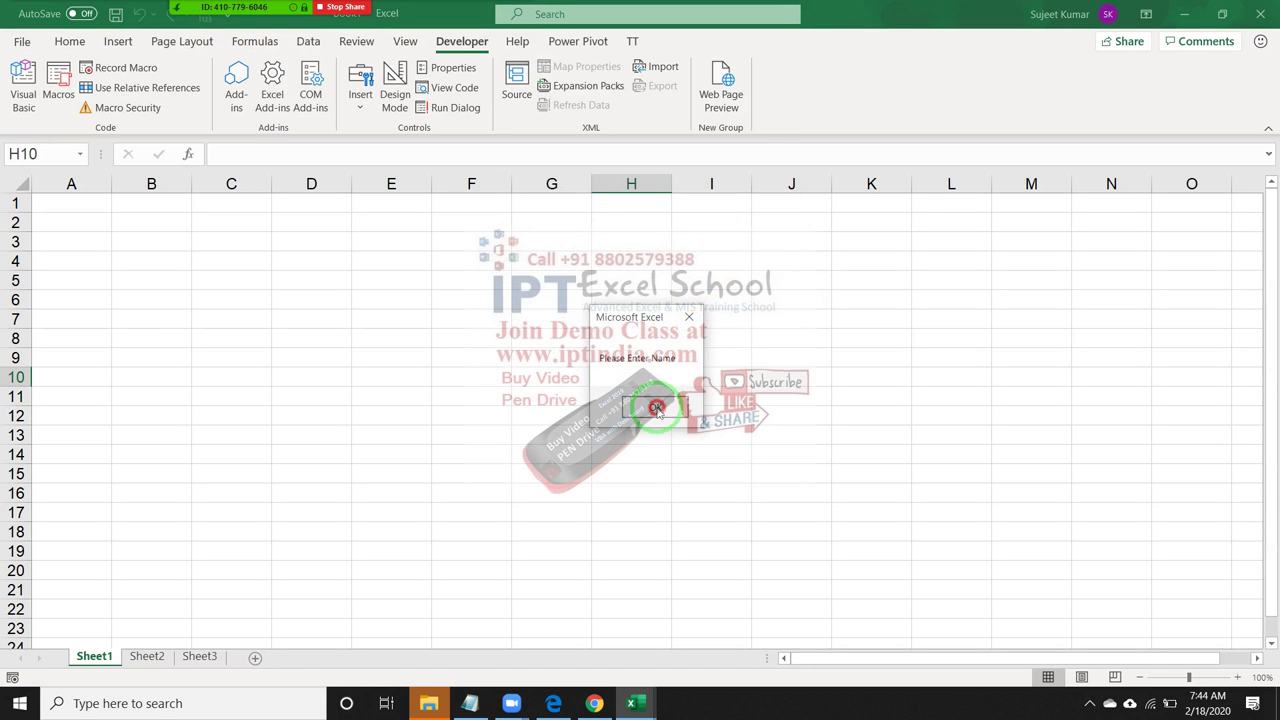
left_click(627, 376)
left_click(562, 295)
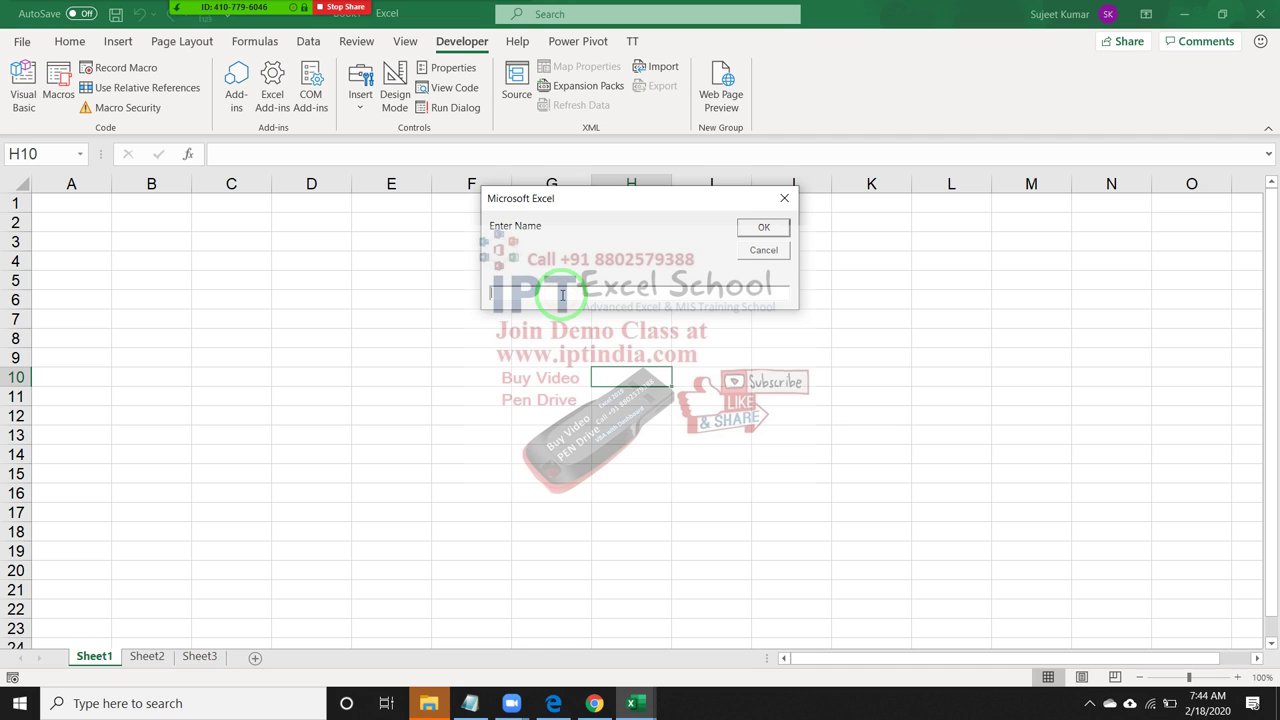
type("Puja")
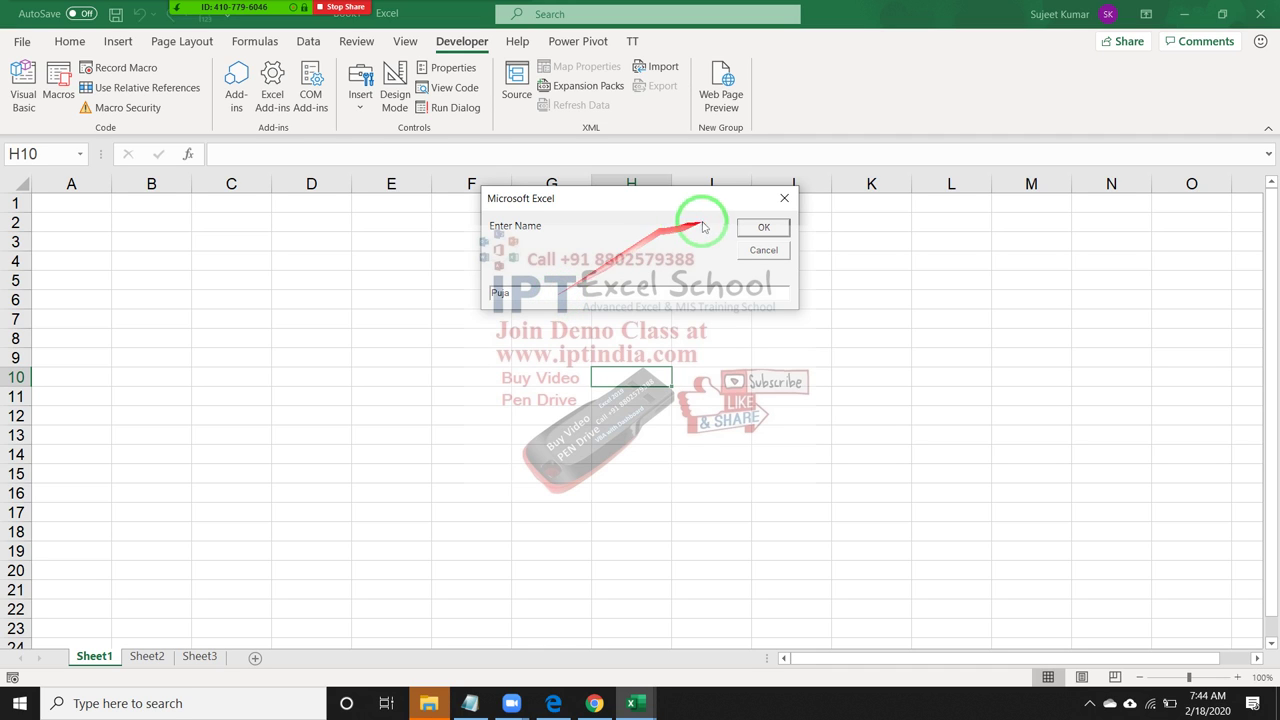
left_click(745, 230)
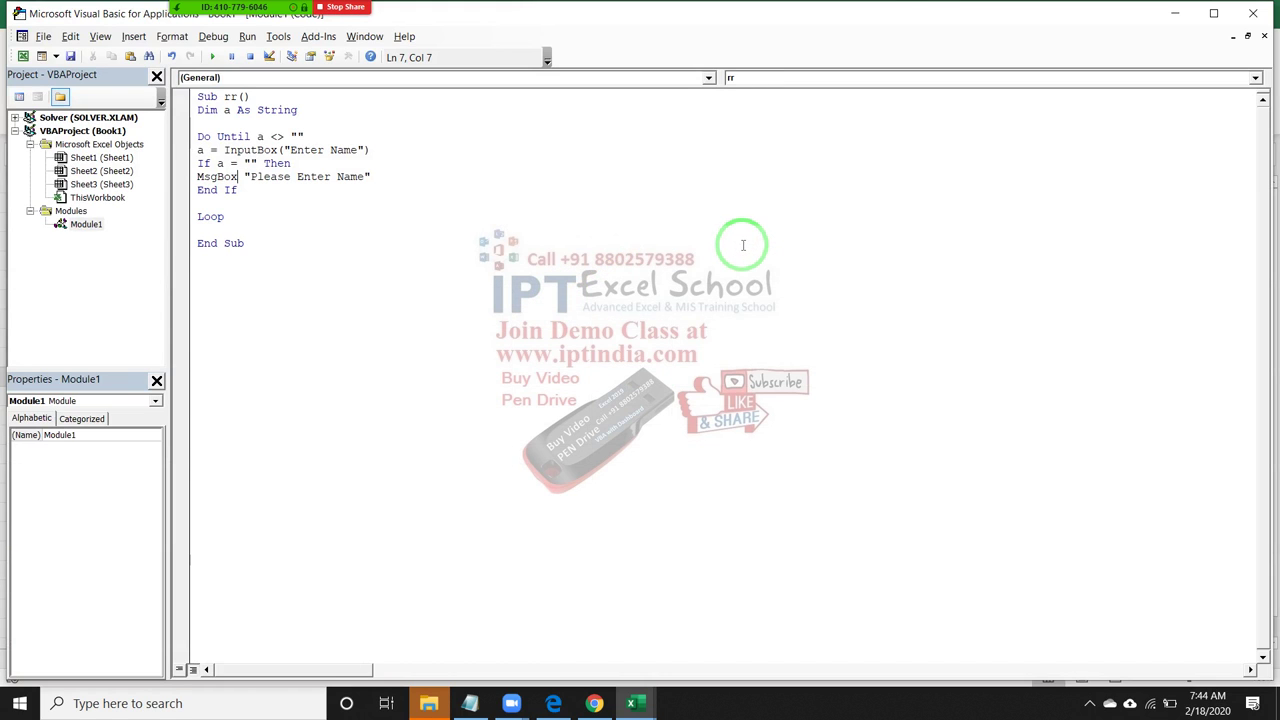
Toggle with Alt+F11 back to Excel's blank Sheet1 worksheet
key("alt+F11")
key("alt+F11")
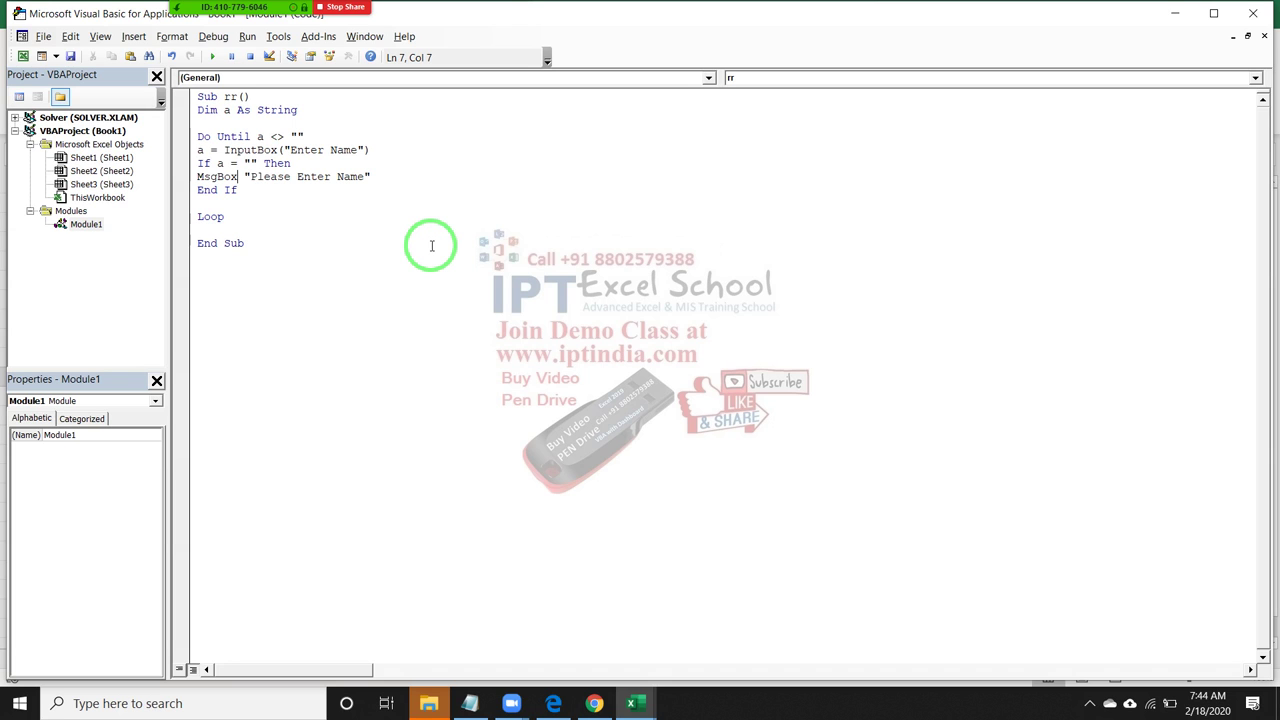
key("alt+F11")
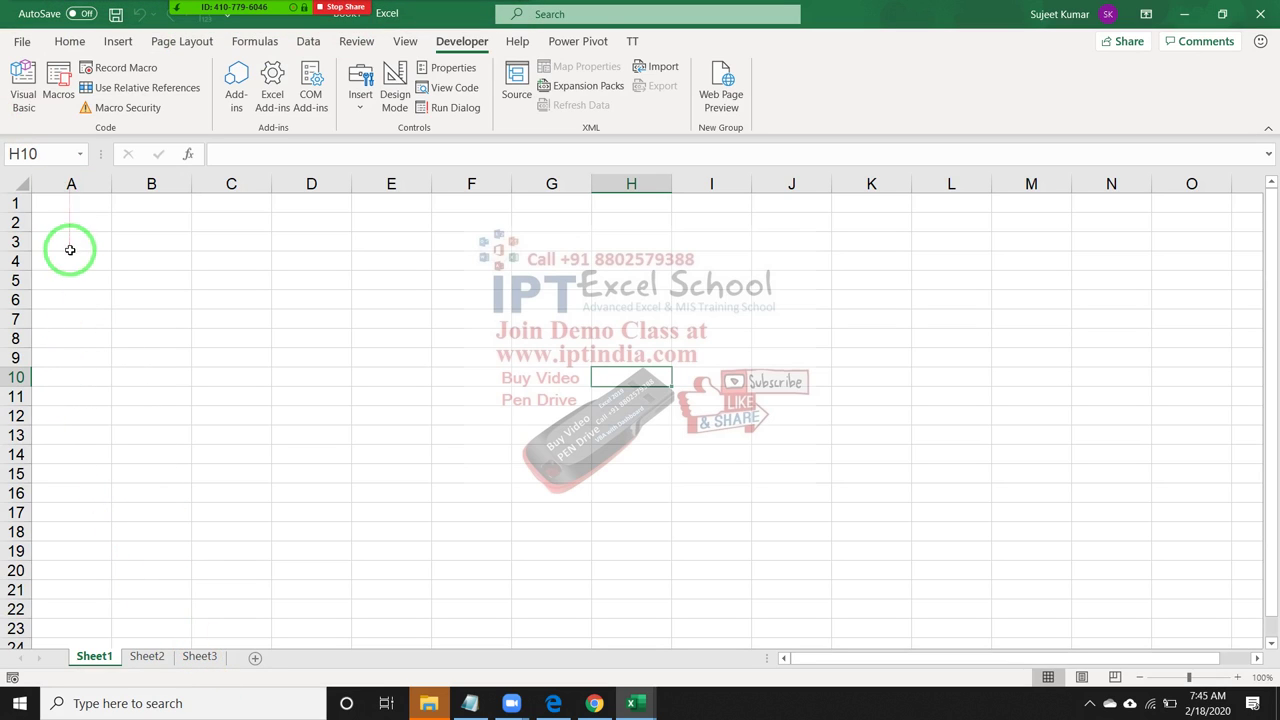
Enter the headers Q No in A1 and Q in B1
left_click(68, 203)
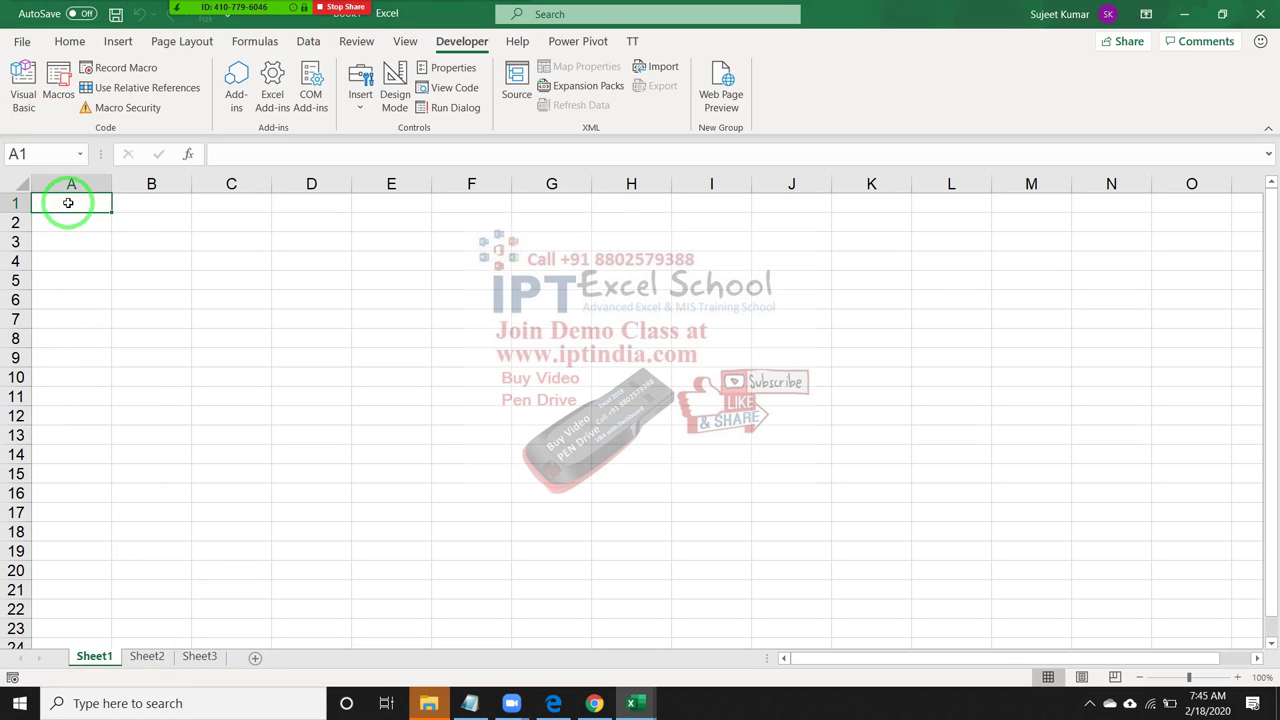
type("Q ")
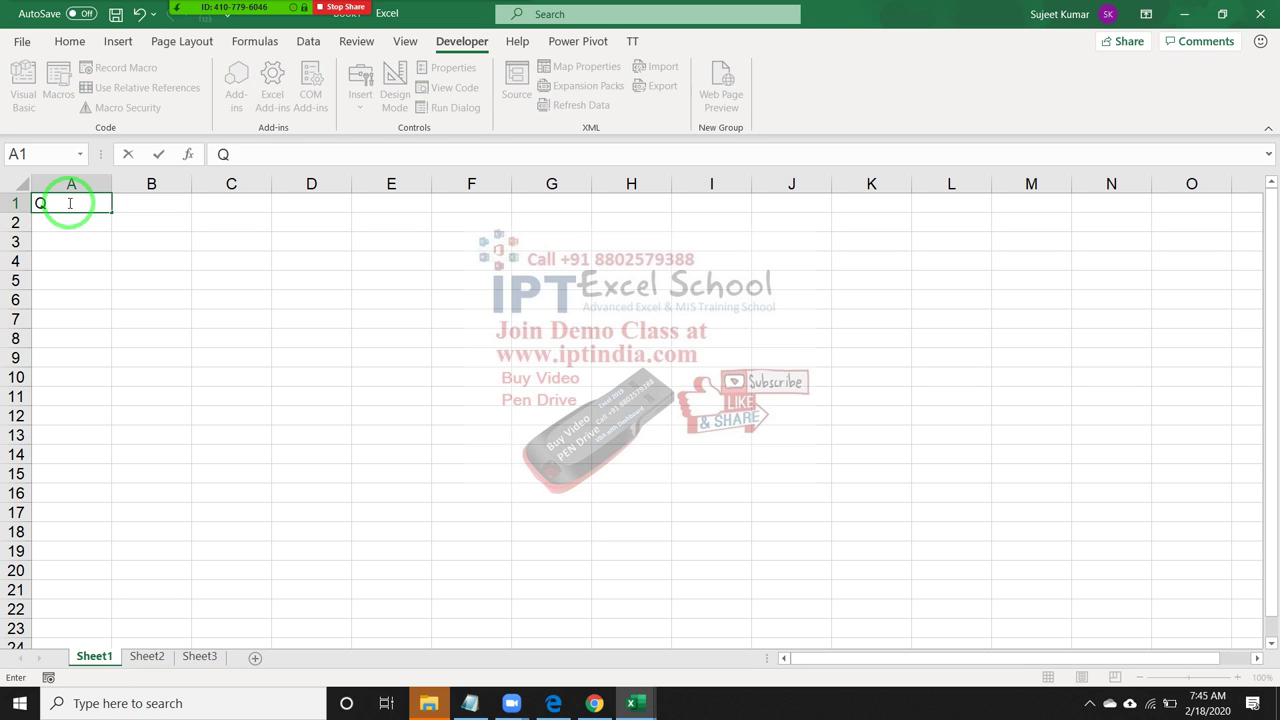
type("No")
key("Tab")
type("Q")
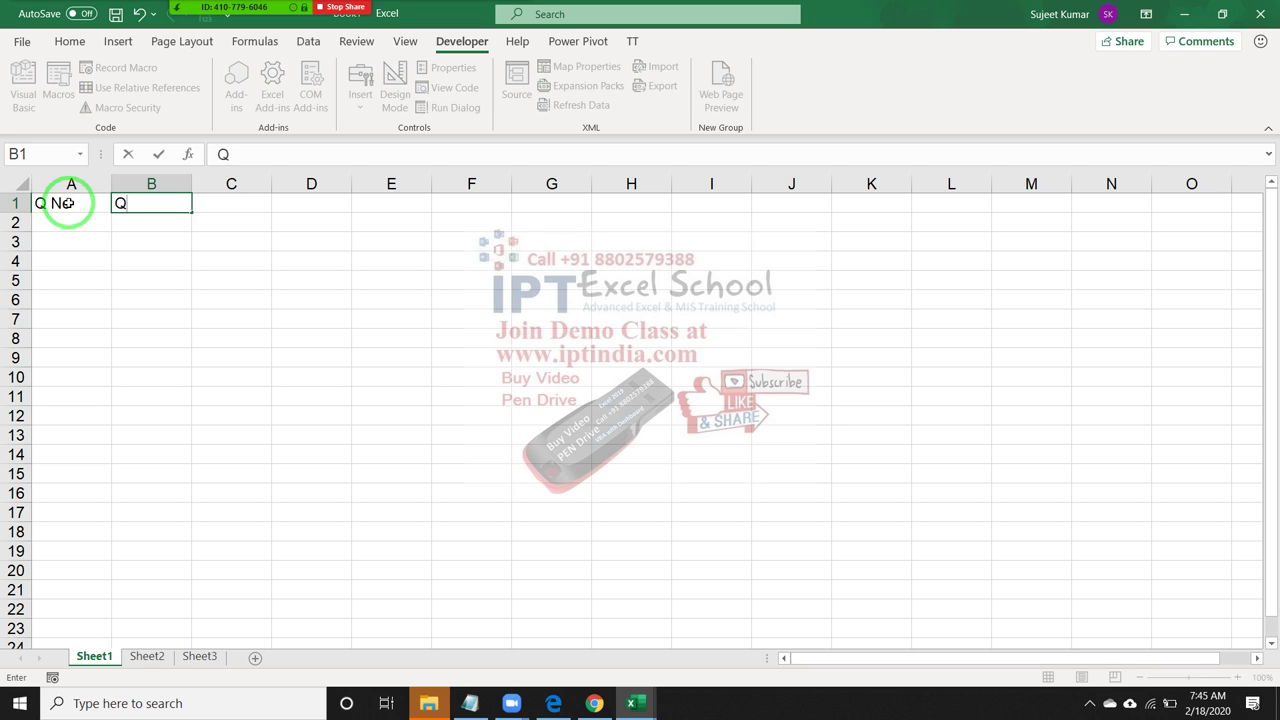
key("Tab")
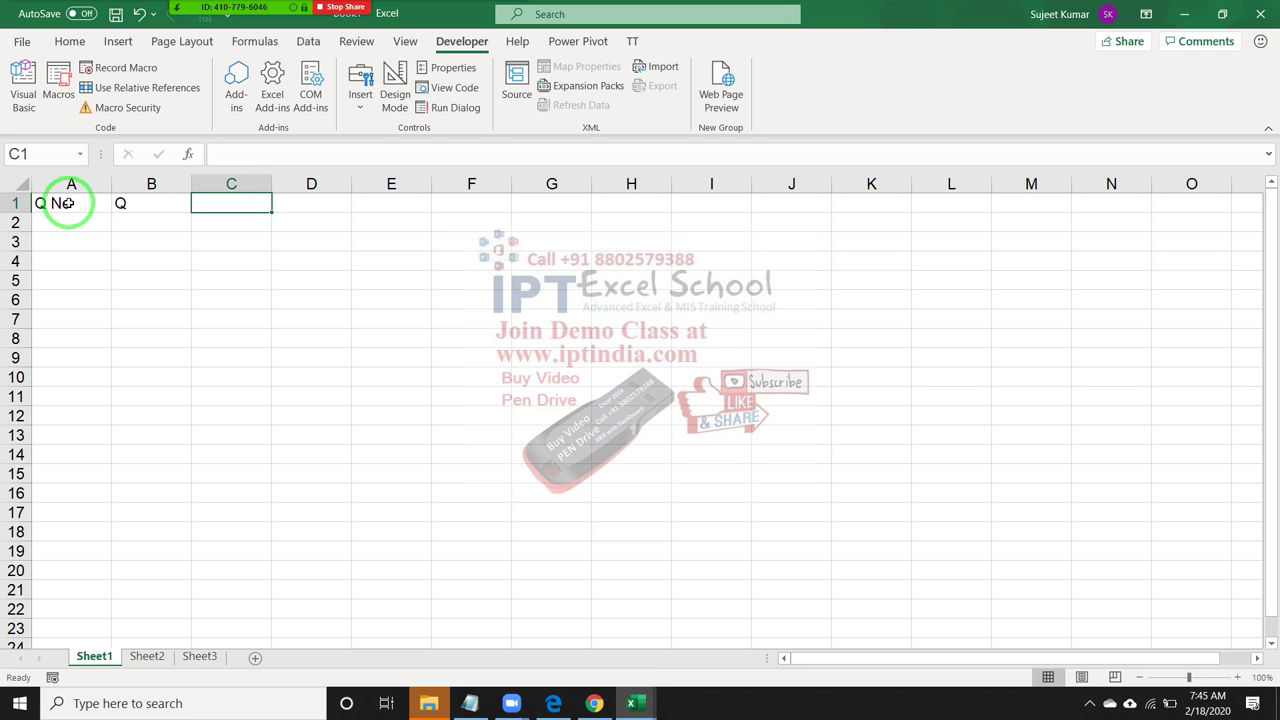
key("Left")
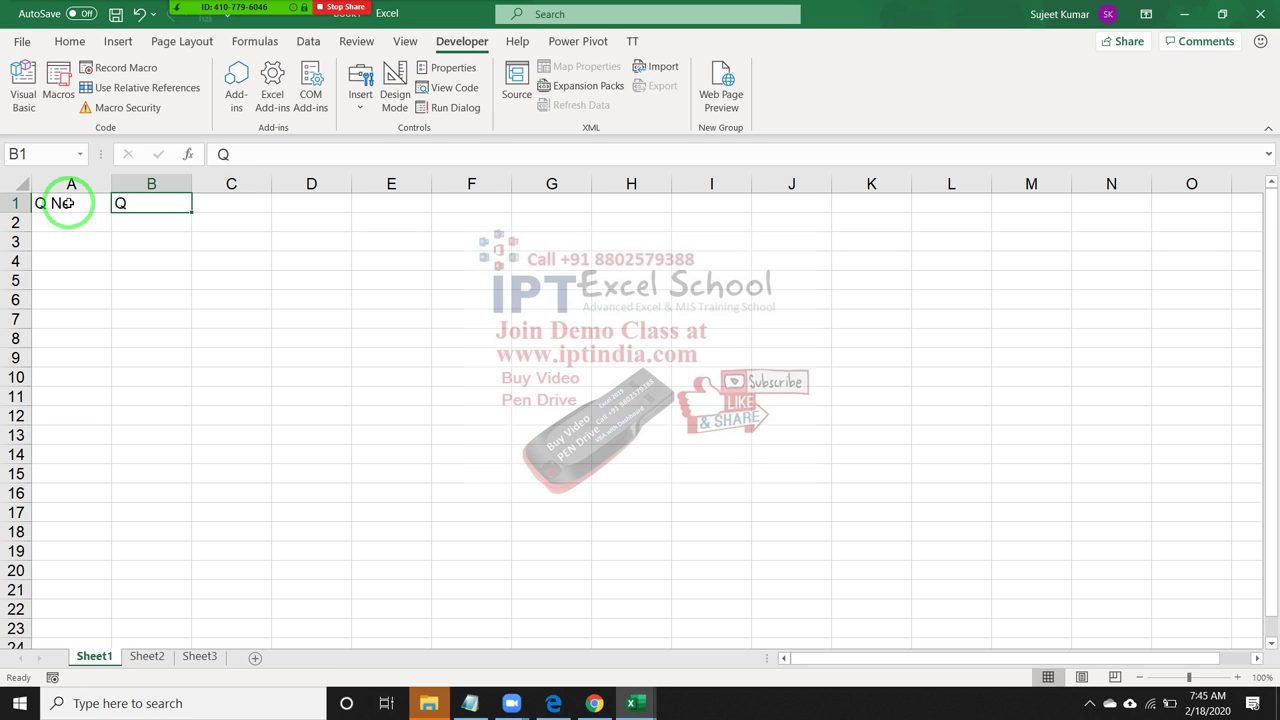
key("Return")
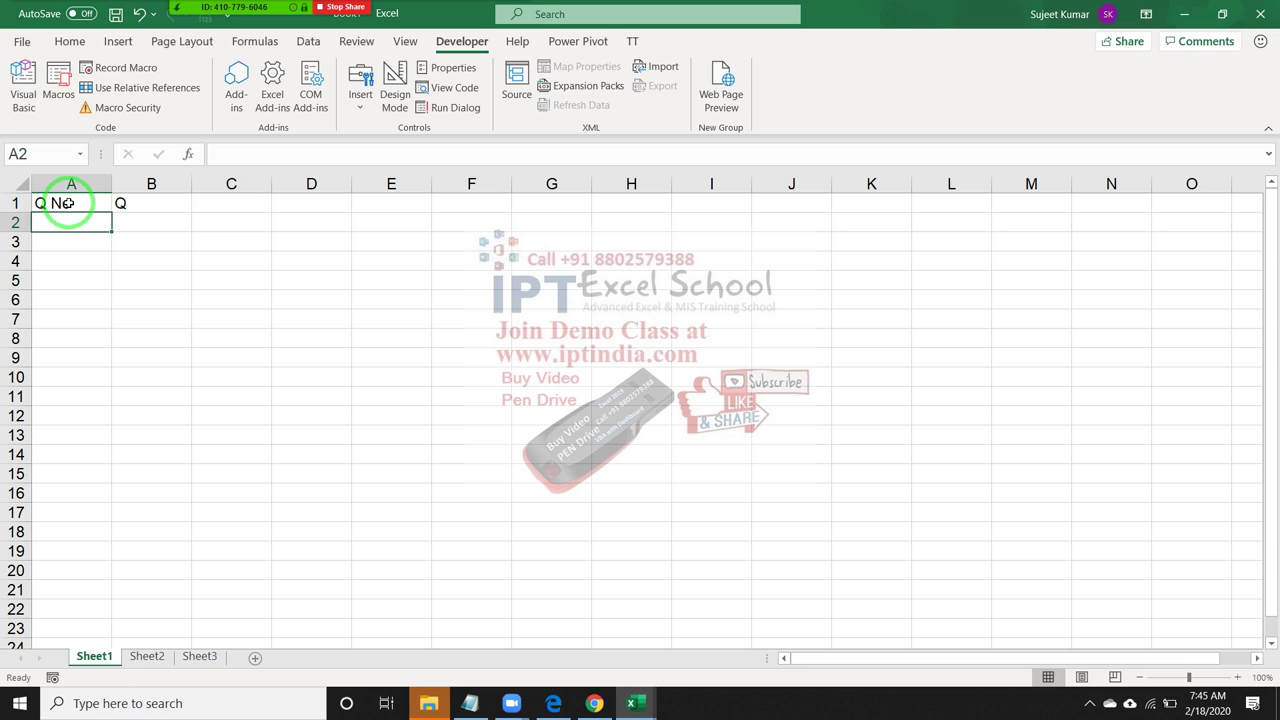
Fill question numbers 1 to 5 down A2:A6
type("1")
key("Return")
type("2")
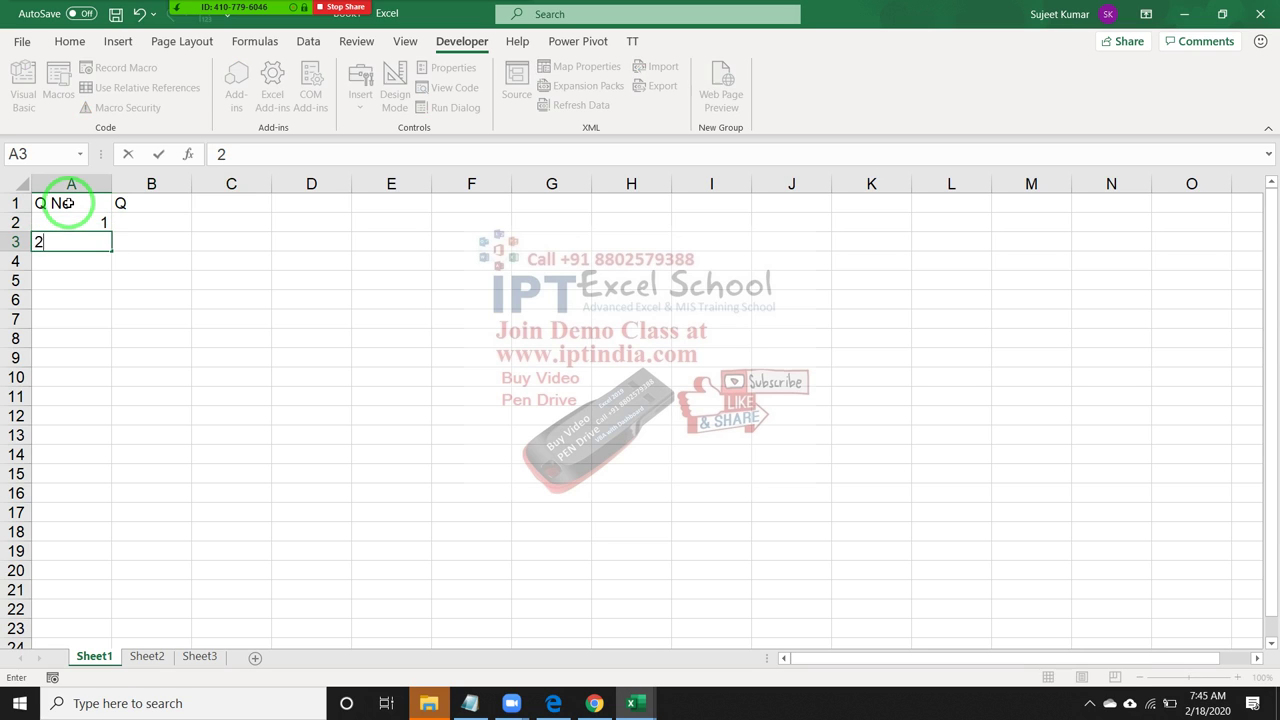
key("Return")
type("3")
key("Return")
type("4")
key("Return")
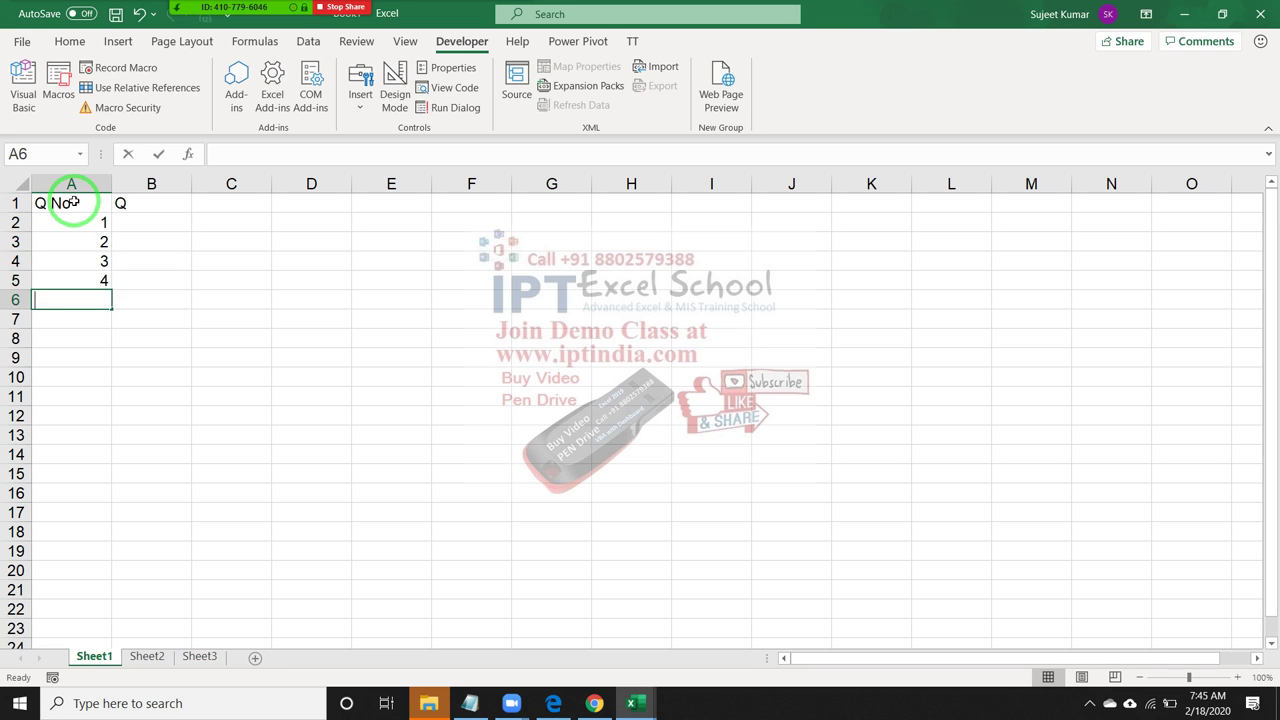
type("5")
key("Return")
key("Up")
key("Up")
key("shift+Down")
key("Up")
key("Up")
key("Up")
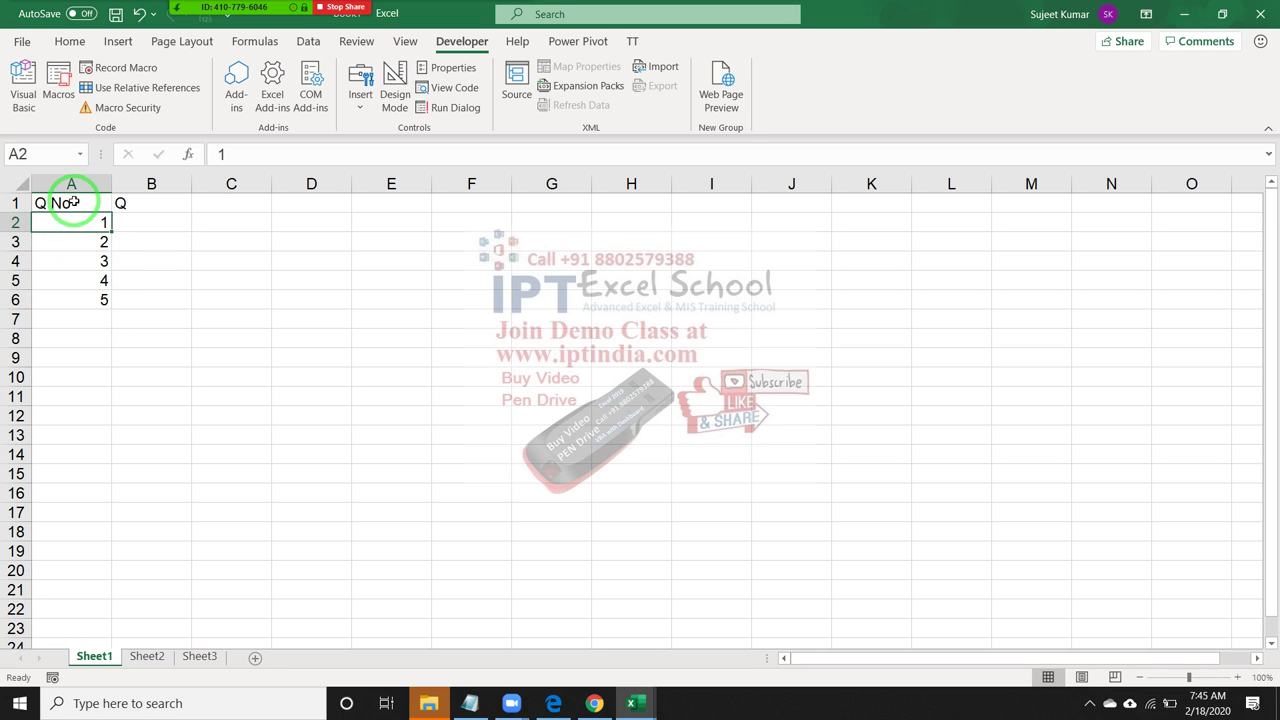
key("Right")
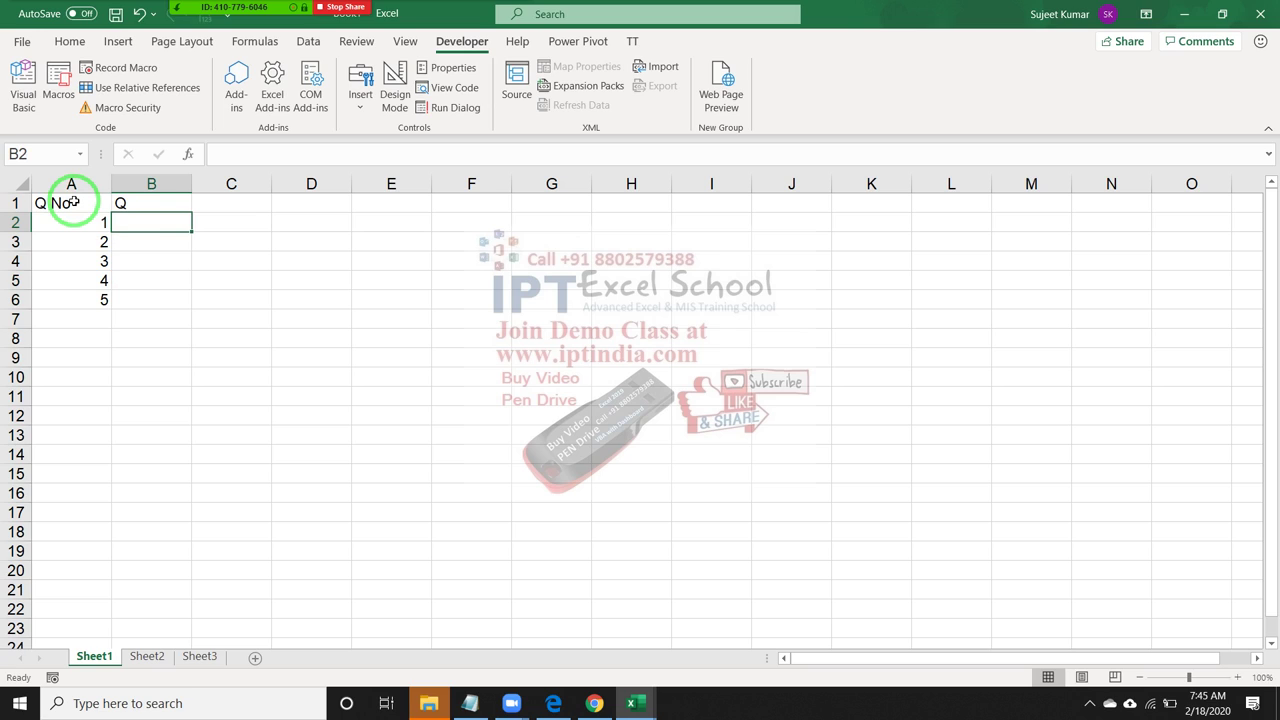
Enter 'What is Excel File Extention ?' in B2
type("Wha")
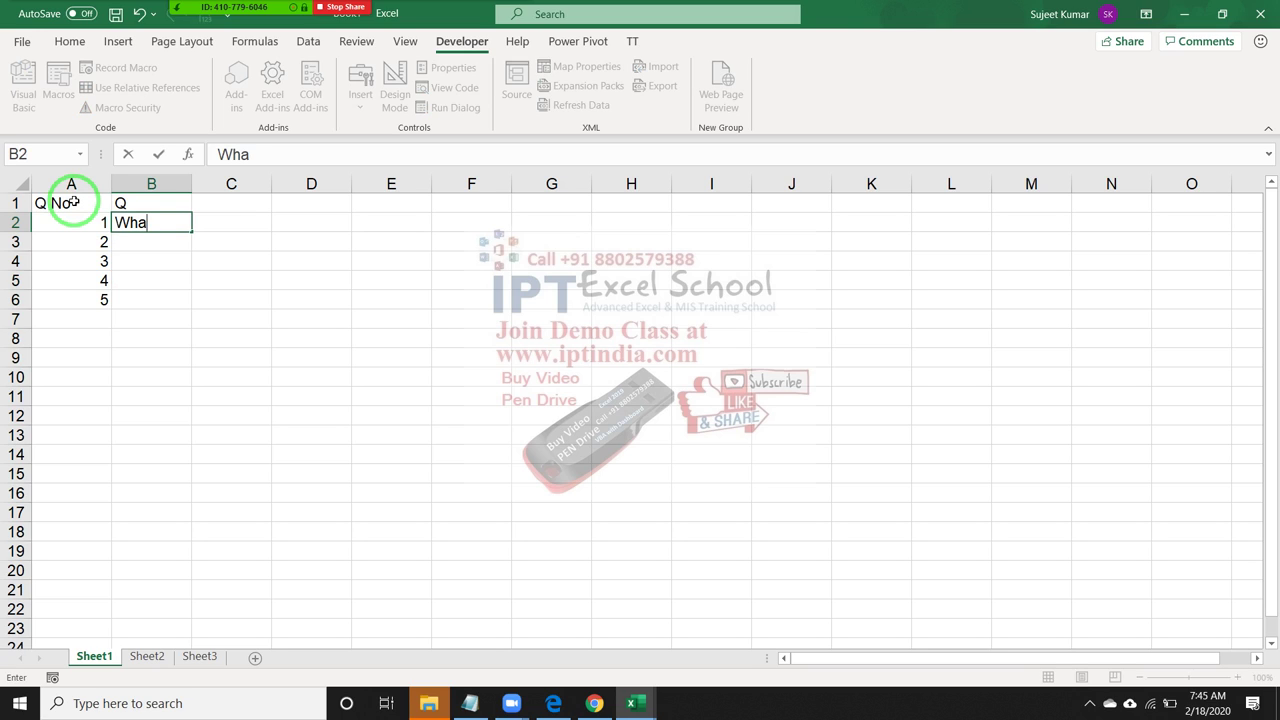
type("t io")
key("BackSpace")
type("s Exce")
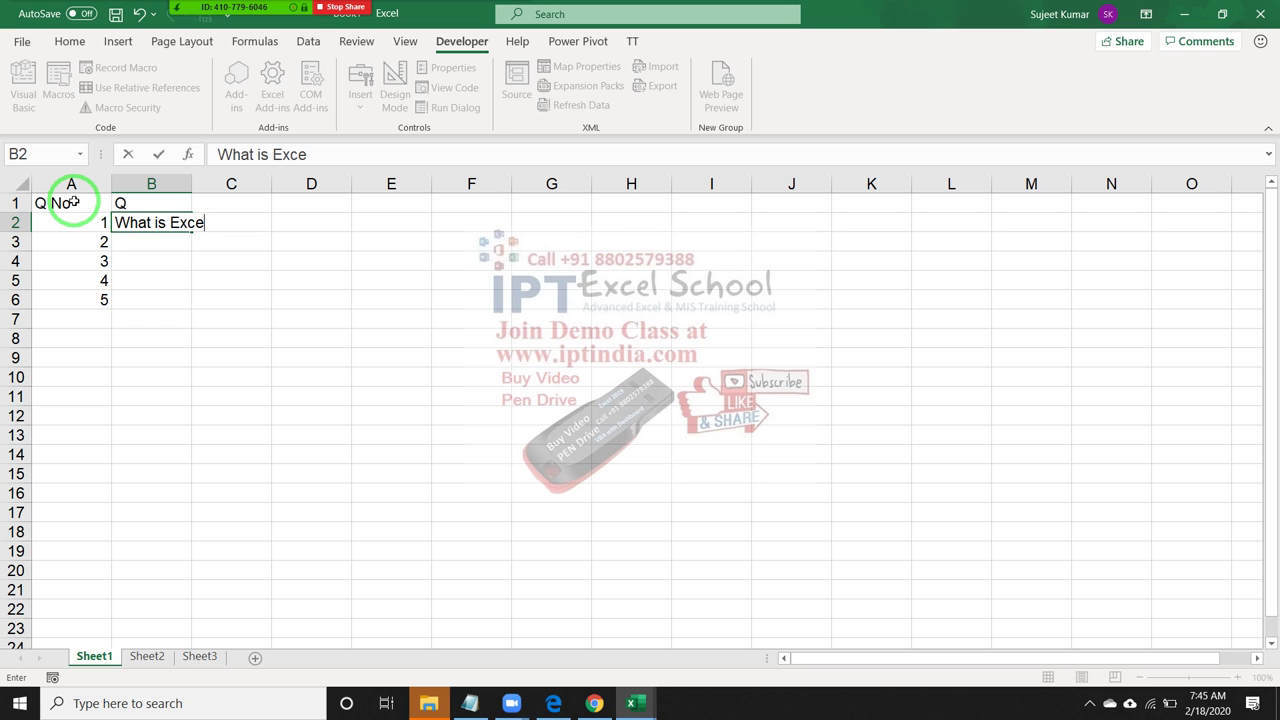
type("l File ")
type("Exten")
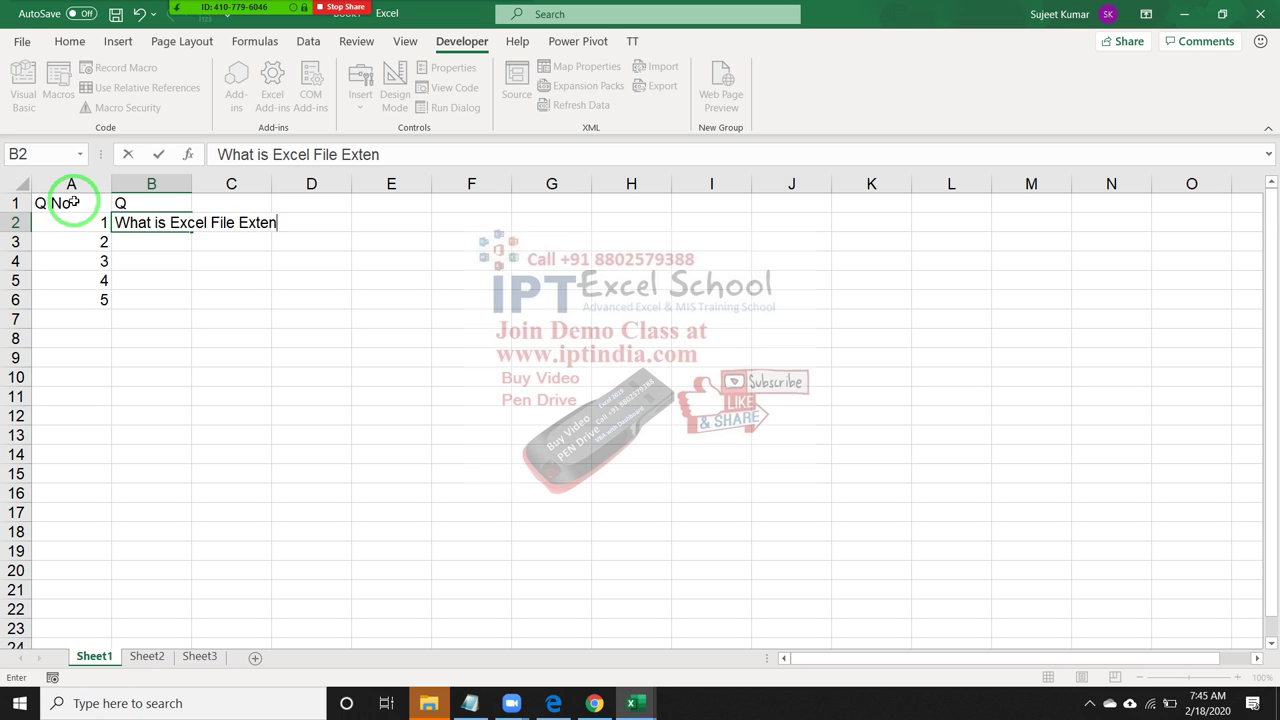
type("tion ")
type("?")
key("Return")
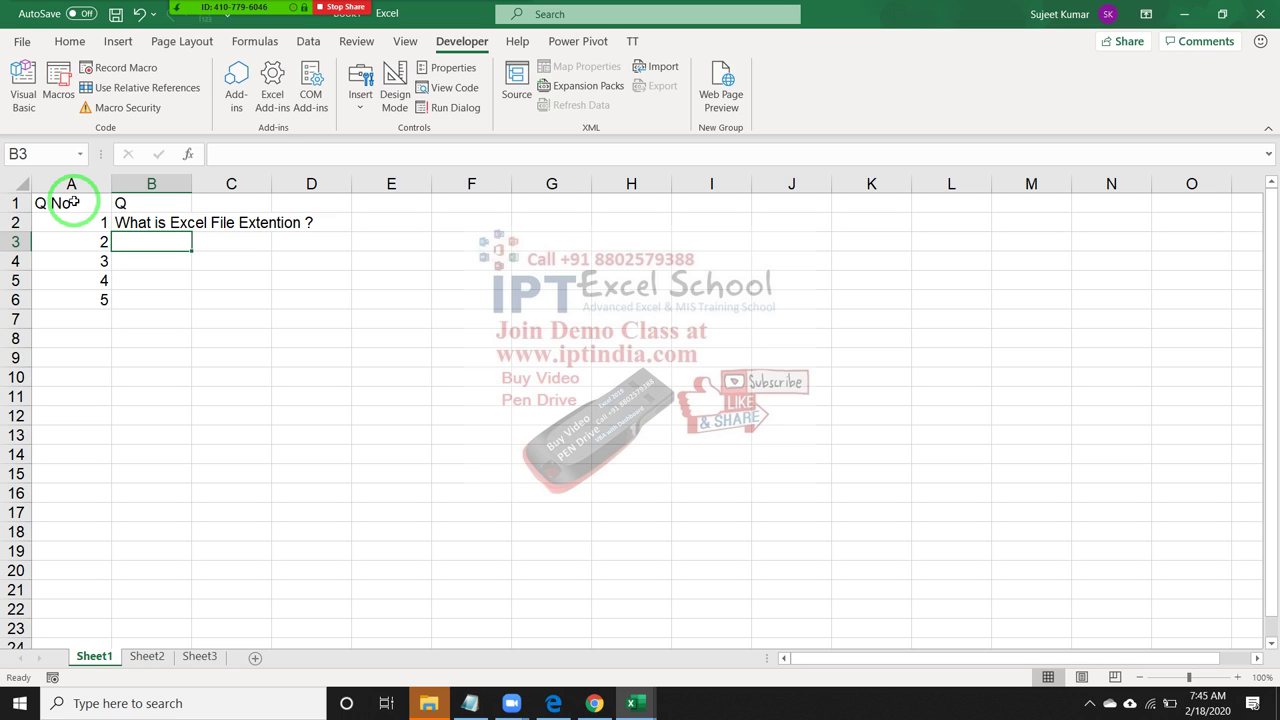
Enter 'How many Defoult Sheet in Excel' in B3
type("How")
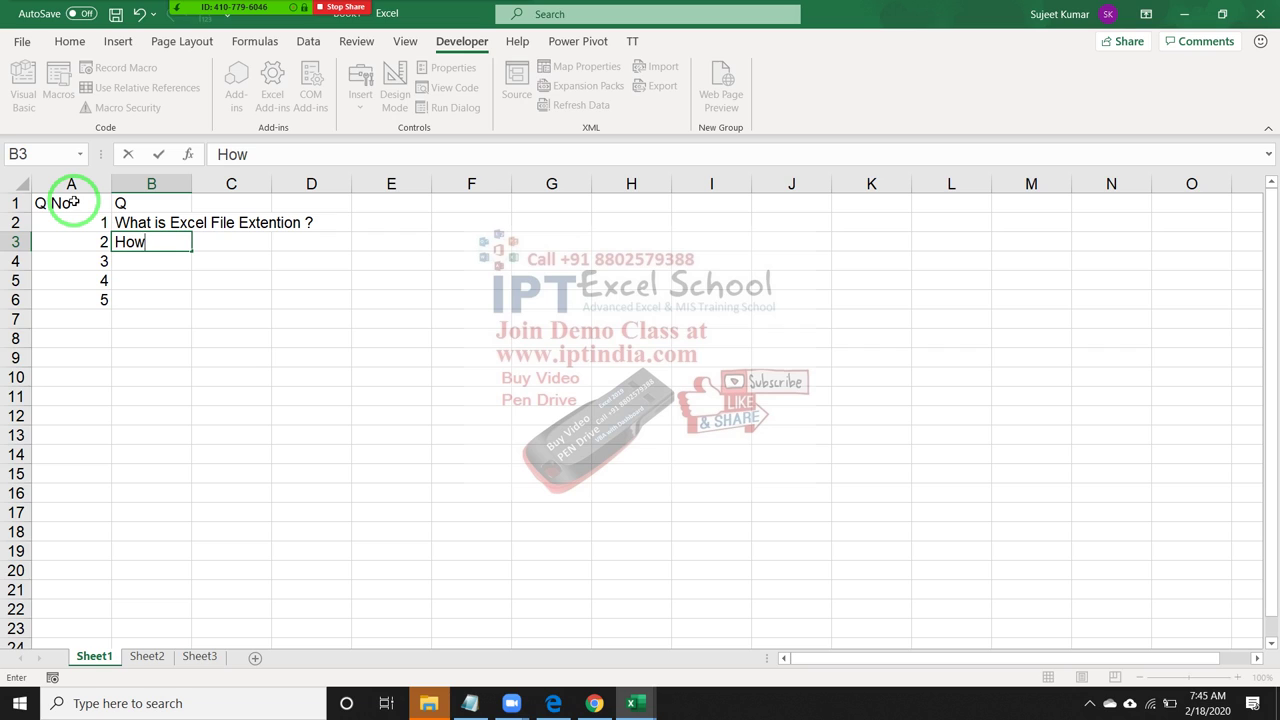
type(" many ")
type("Sheet")
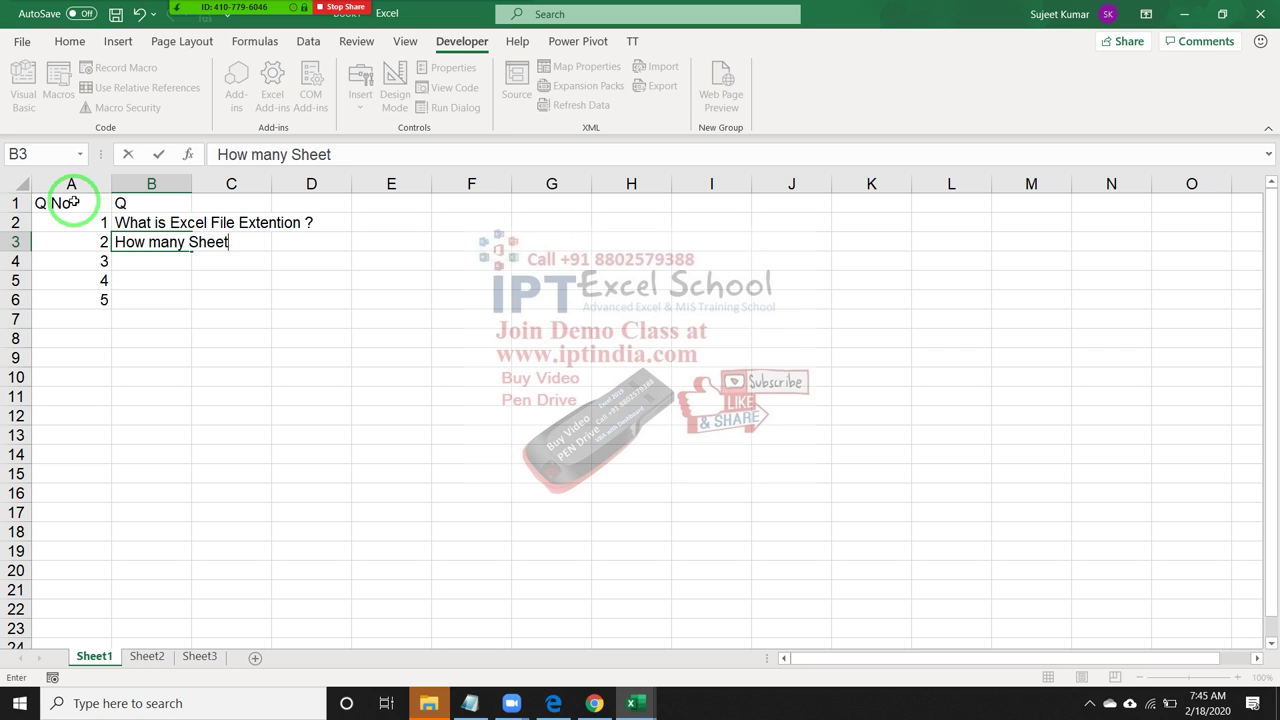
key("BackSpace")
type("t")
key("BackSpace")
key("BackSpace")
key("BackSpace")
key("BackSpace")
key("BackSpace")
type("Def")
type("oult ")
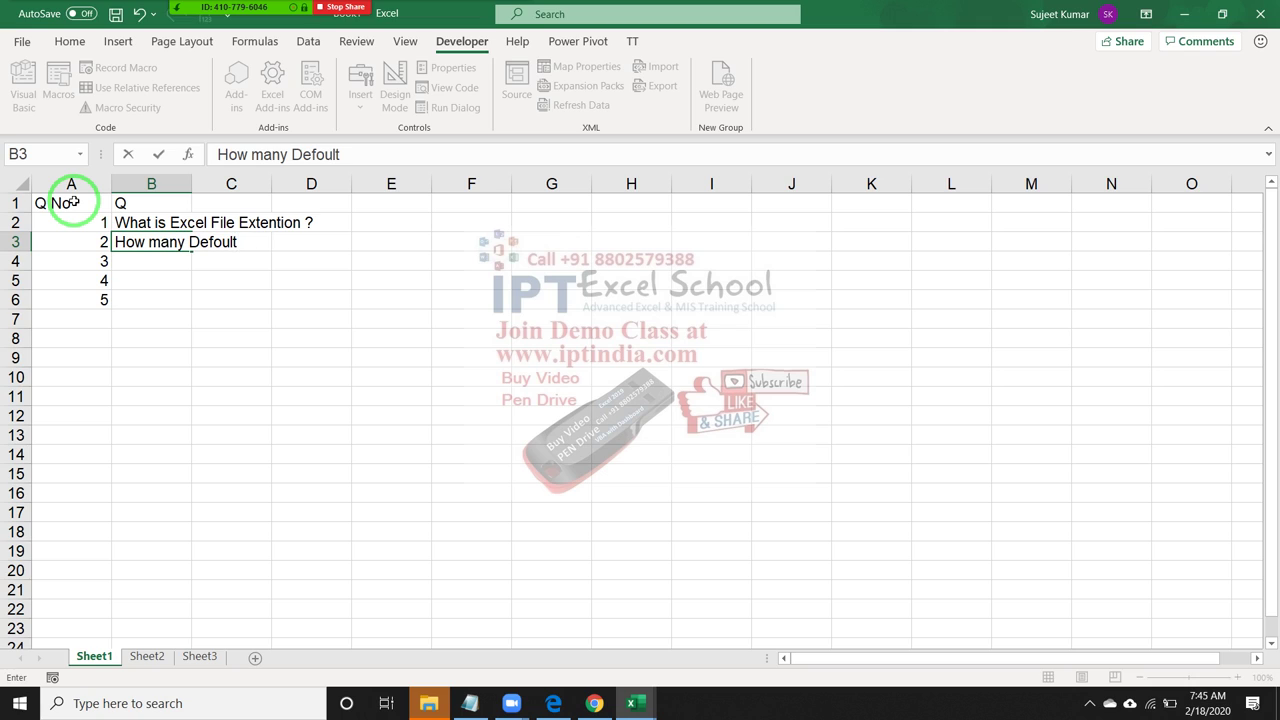
type("Sheet")
type(" in Exce")
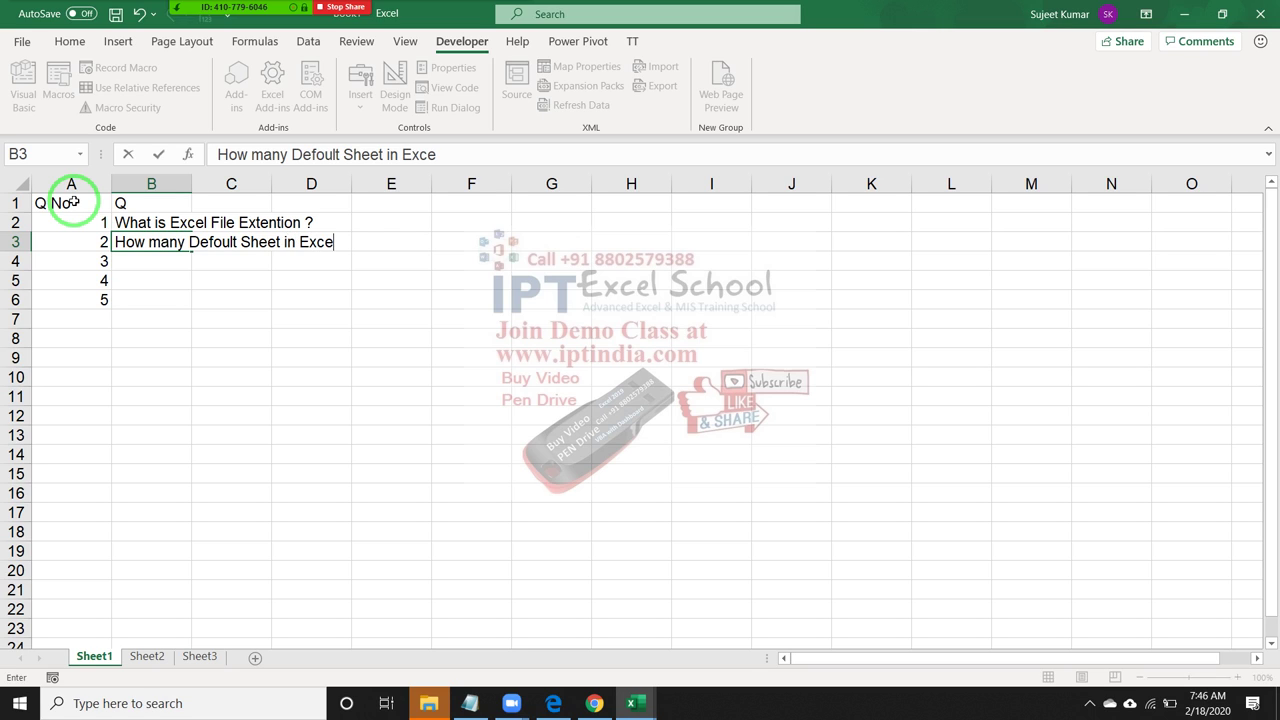
type("l")
key("Return")
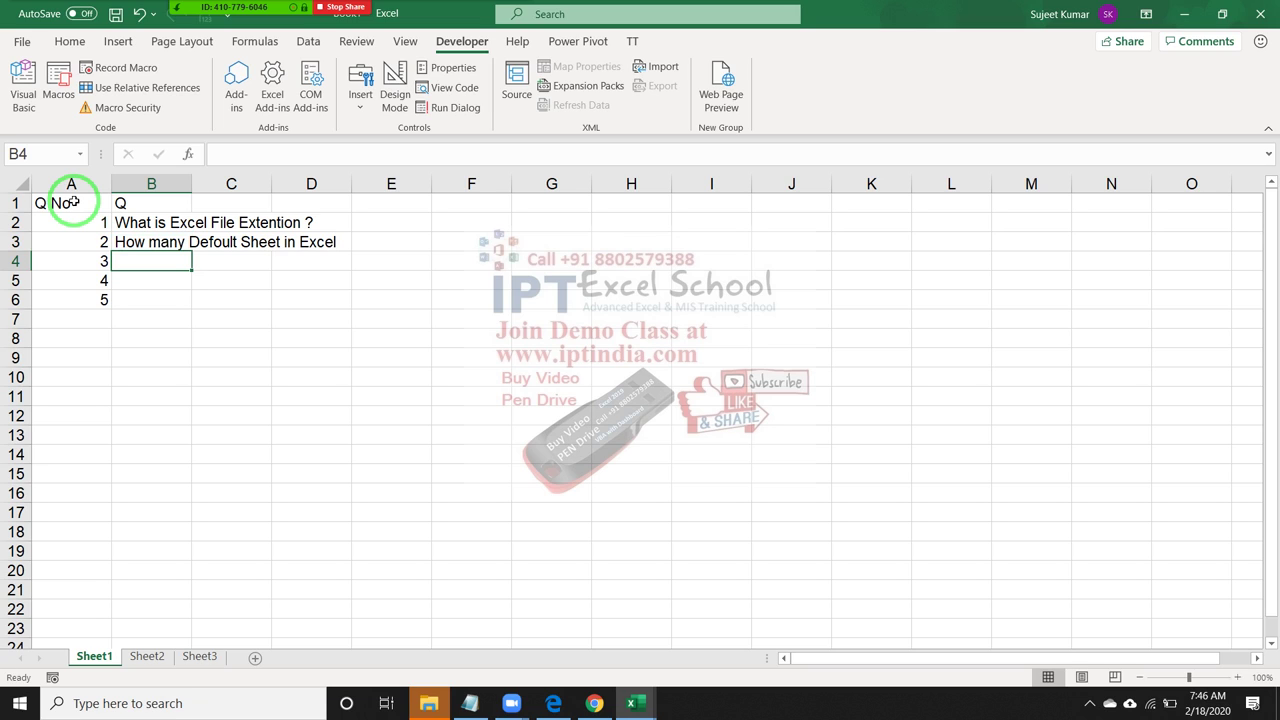
Enter 'What Maximum Coulumn Site' in B4 and 'What Maximum Row Hight' in B5
type("What ")
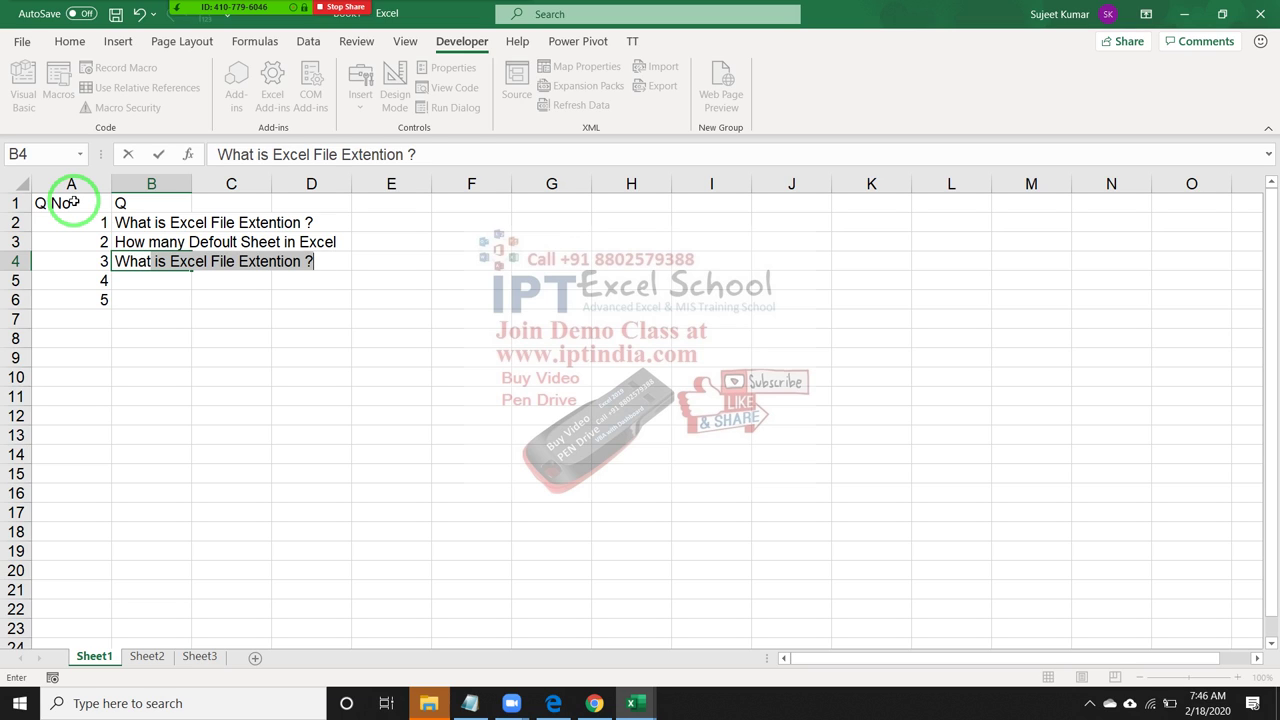
type("M")
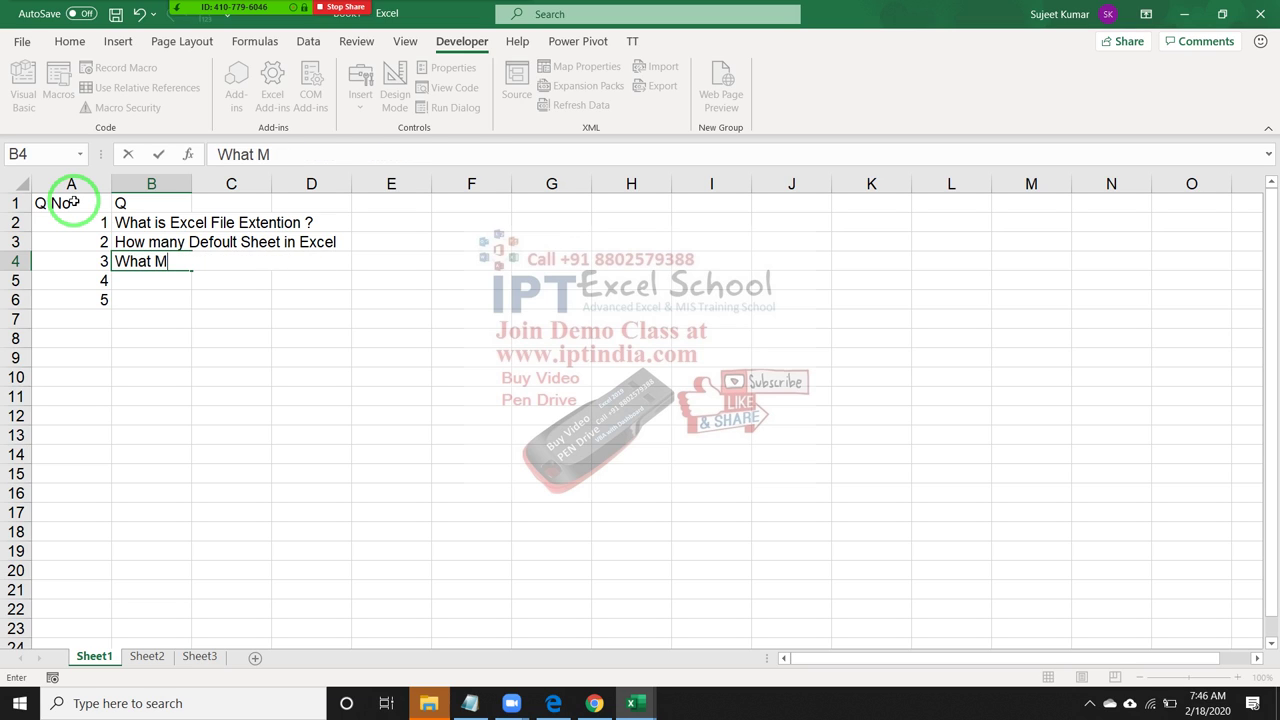
type("aximum ")
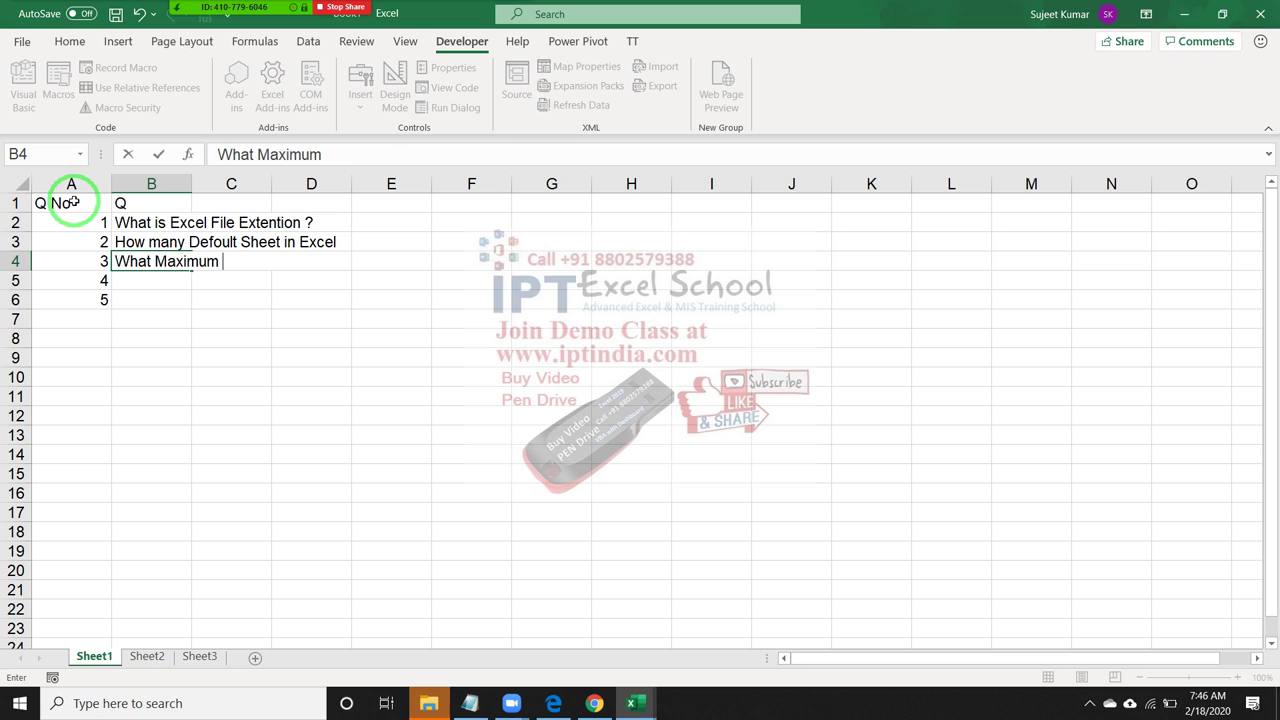
type("Co")
type("ulumn ")
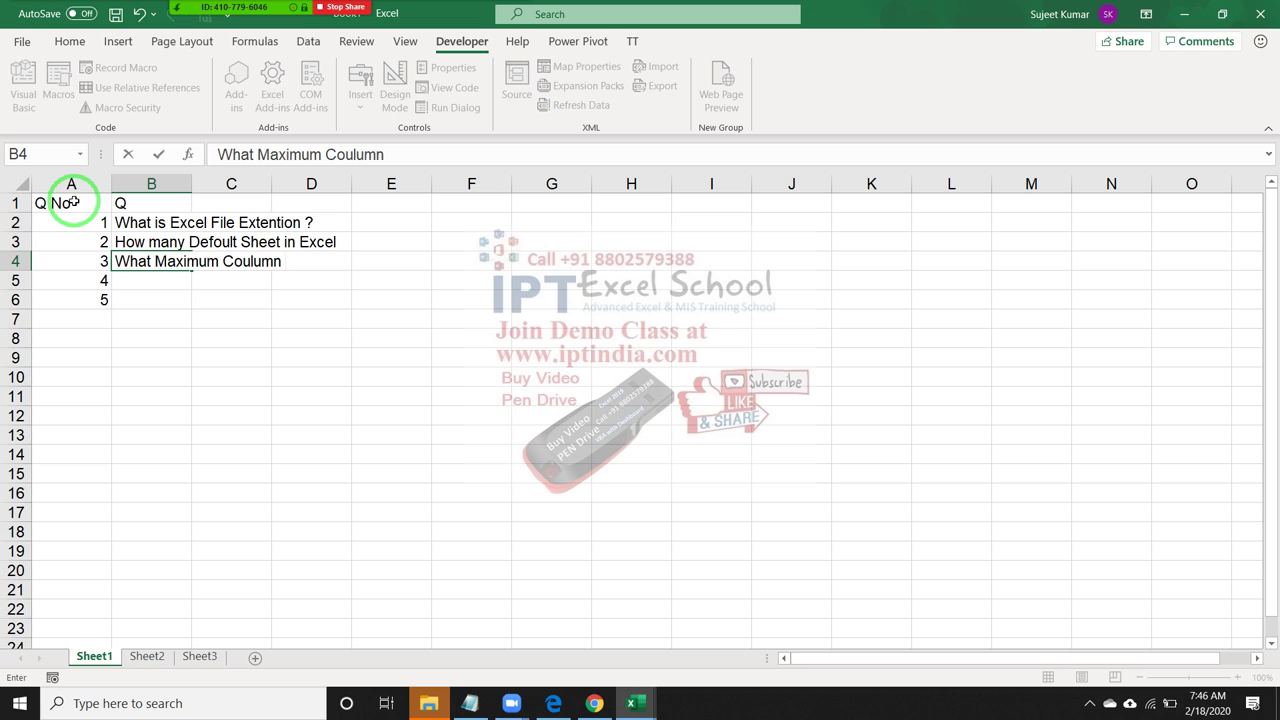
type("Site")
key("Return")
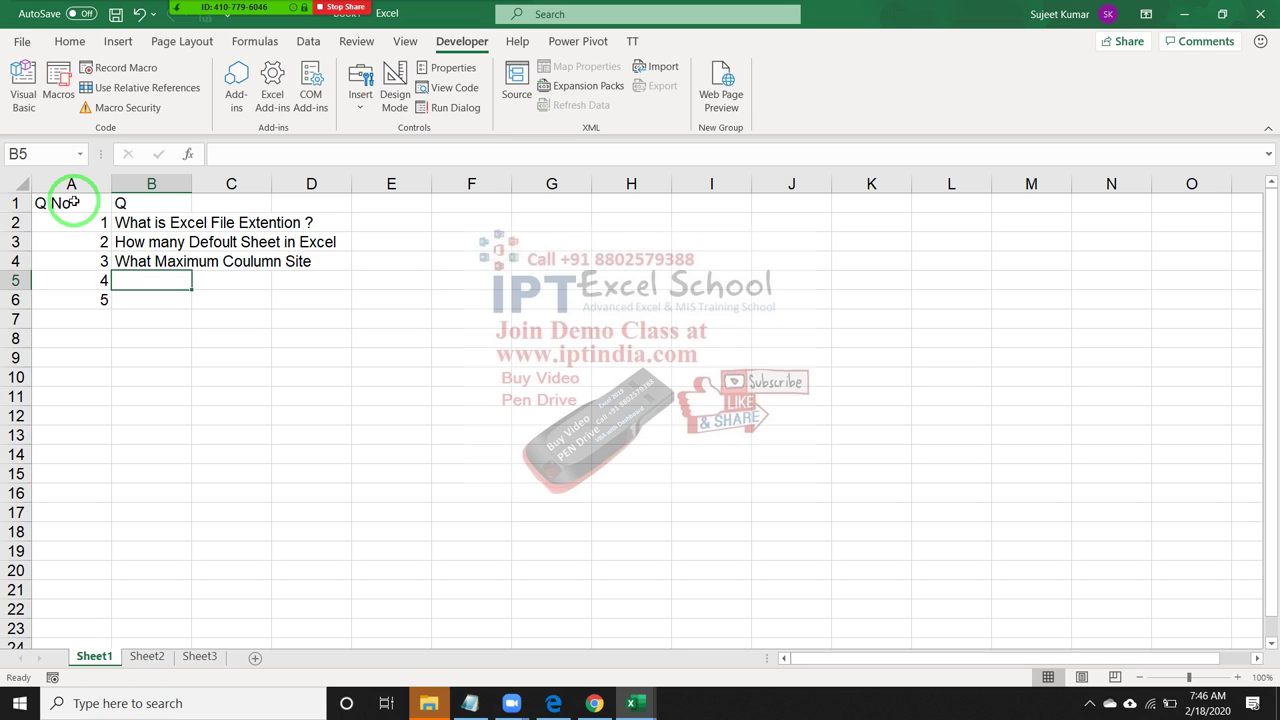
type("Wha")
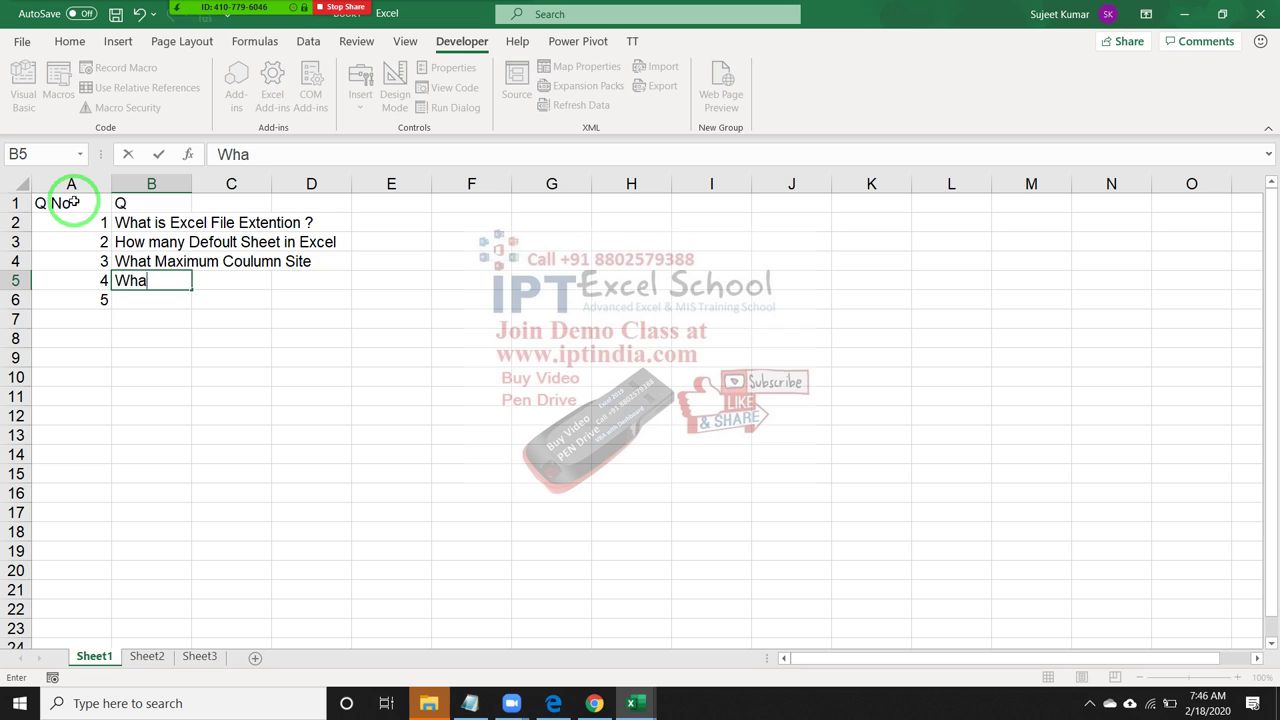
type("t Total")
key("BackSpace")
key("BackSpace")
key("BackSpace")
key("BackSpace")
type("Ma")
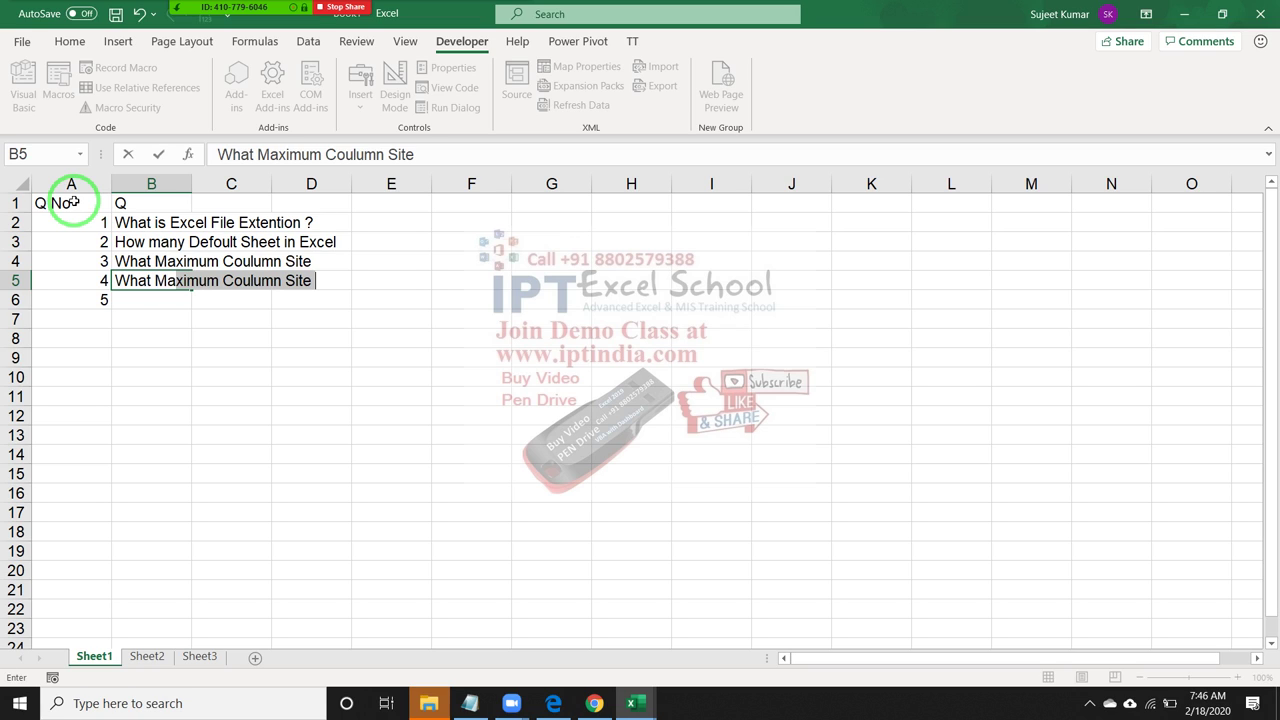
key("shift+Right")
key("shift+Right")
key("BackSpace")
key("BackSpace")
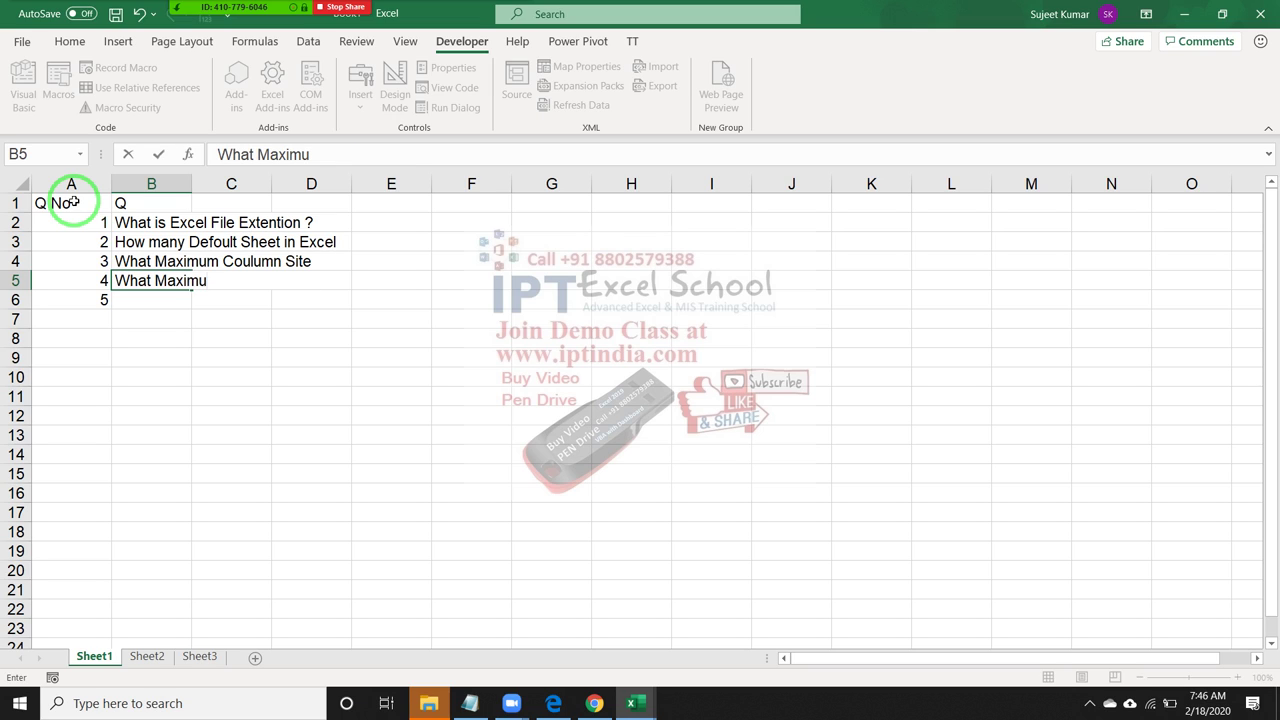
type("m Ro")
type("wG")
key("BackSpace")
type("HG")
key("BackSpace")
type("H")
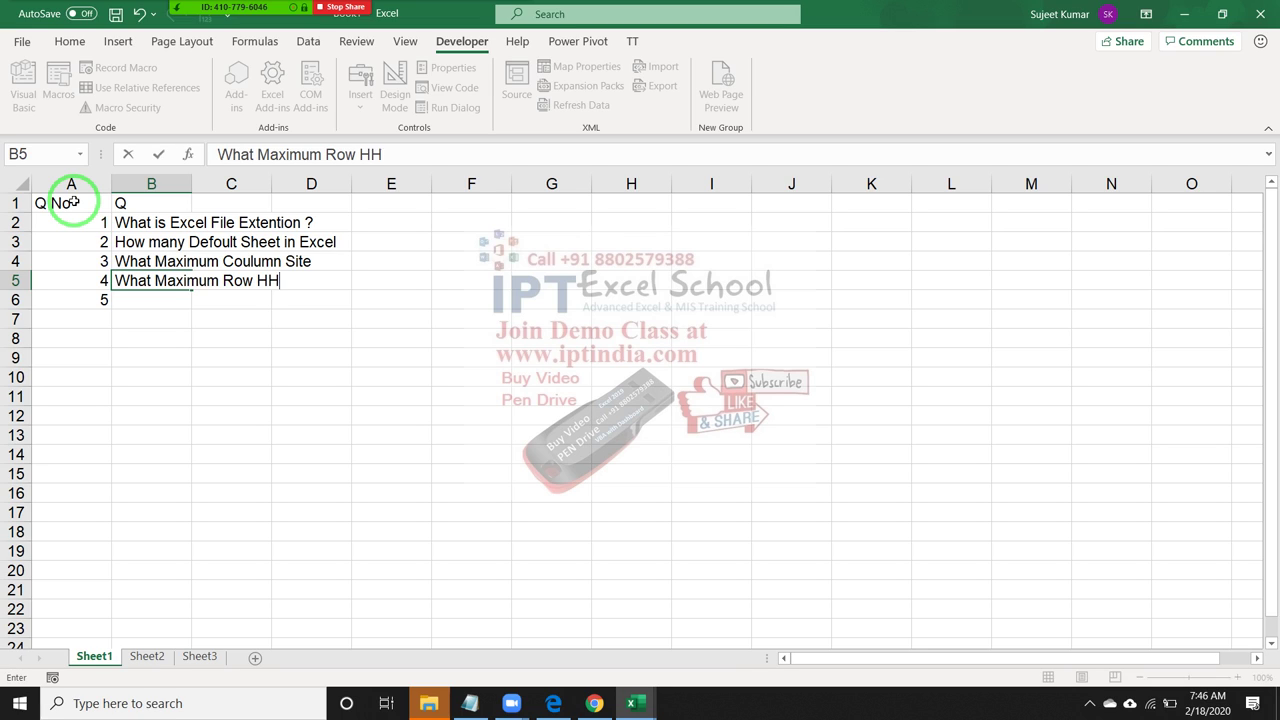
key("BackSpace")
type("i")
type("ght")
key("Return")
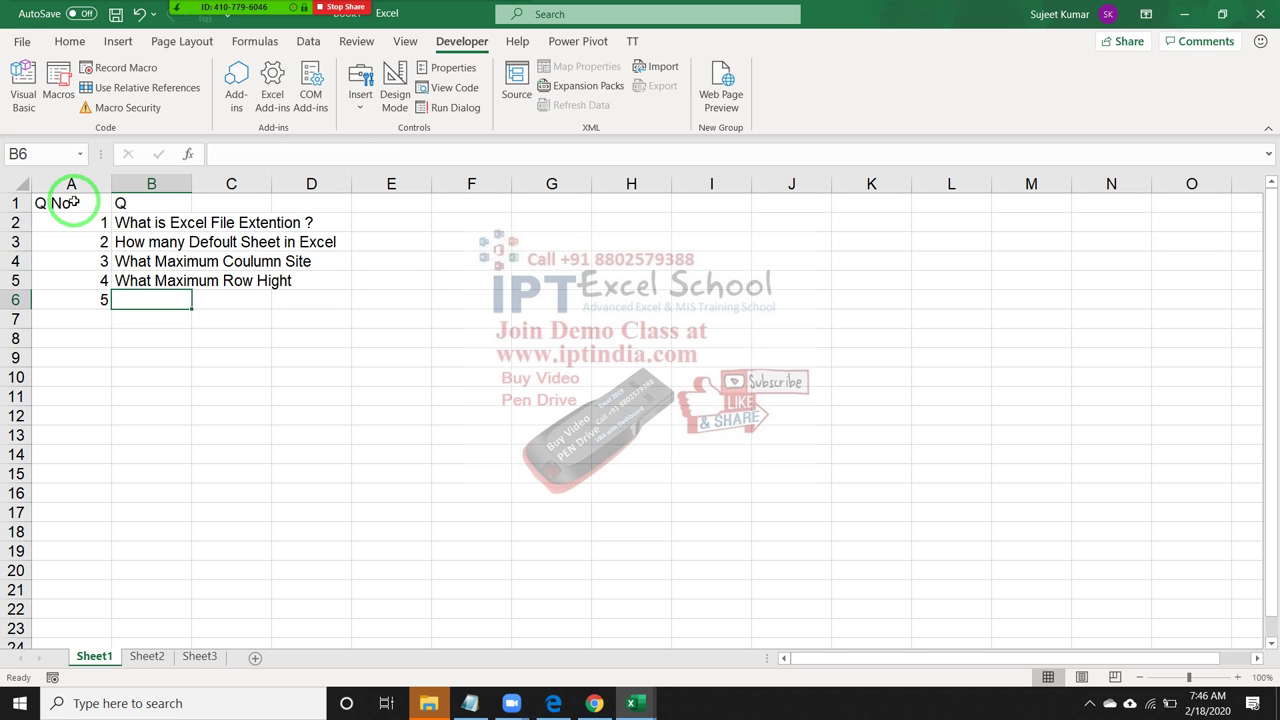
Append a question mark to the questions in B3, B4 and B5
key("Up")
key("Up")
key("Up")
key("Up")
key("Down")
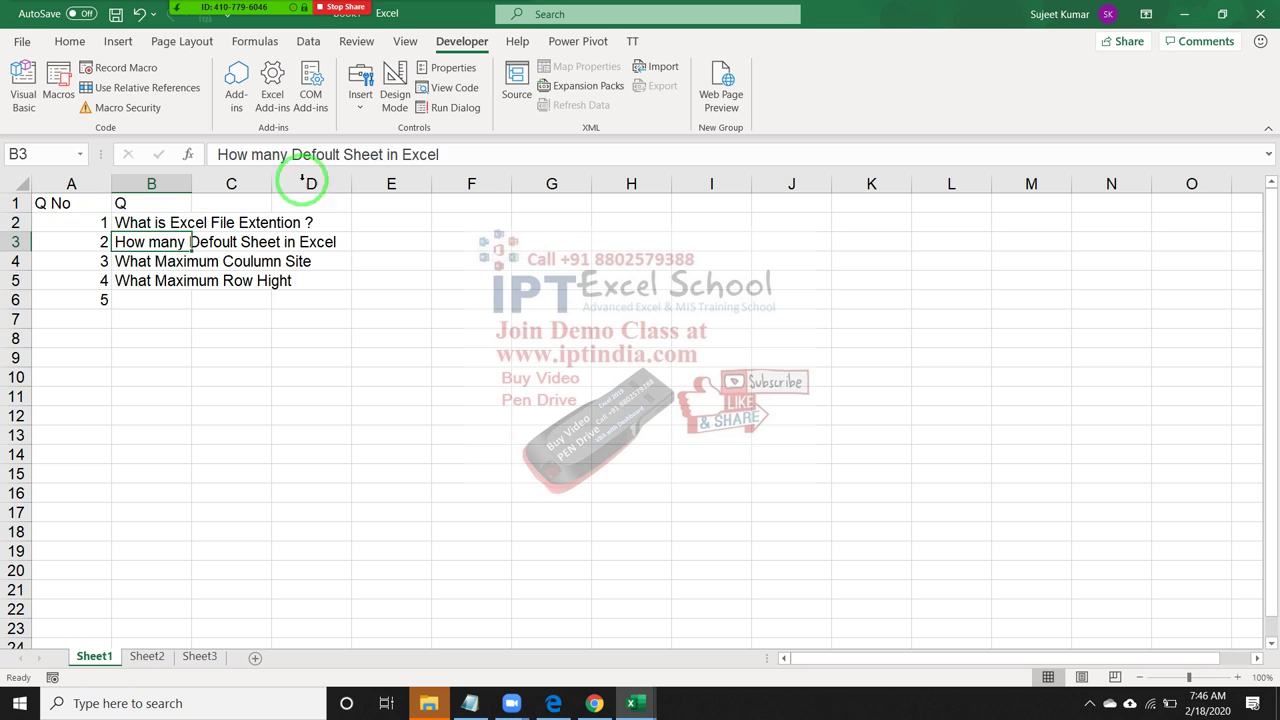
left_click(514, 161)
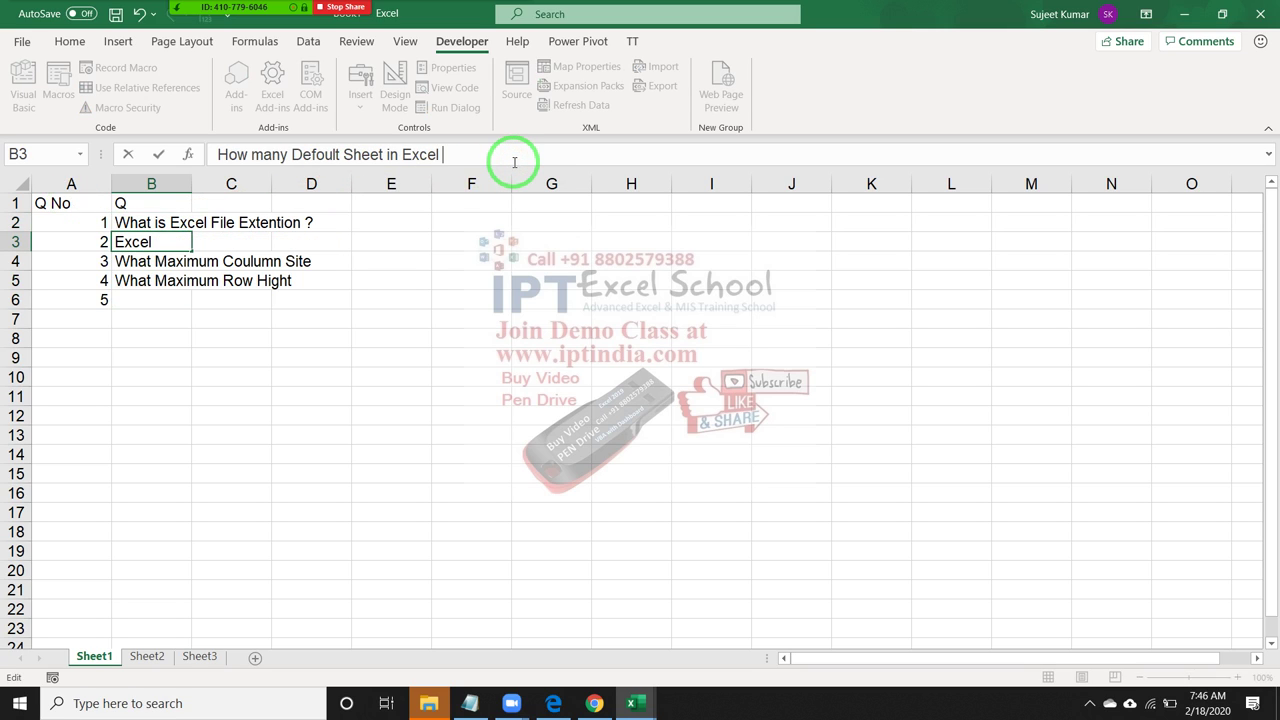
type("?")
key("Return")
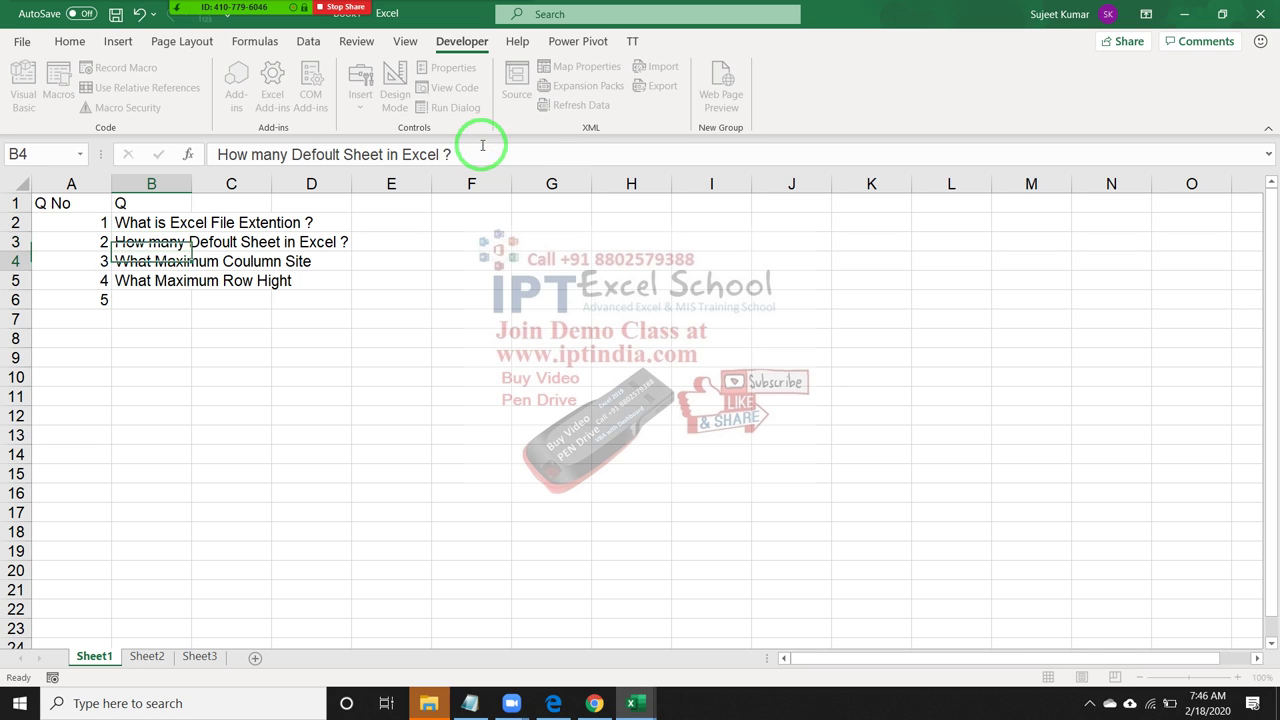
left_click(491, 154)
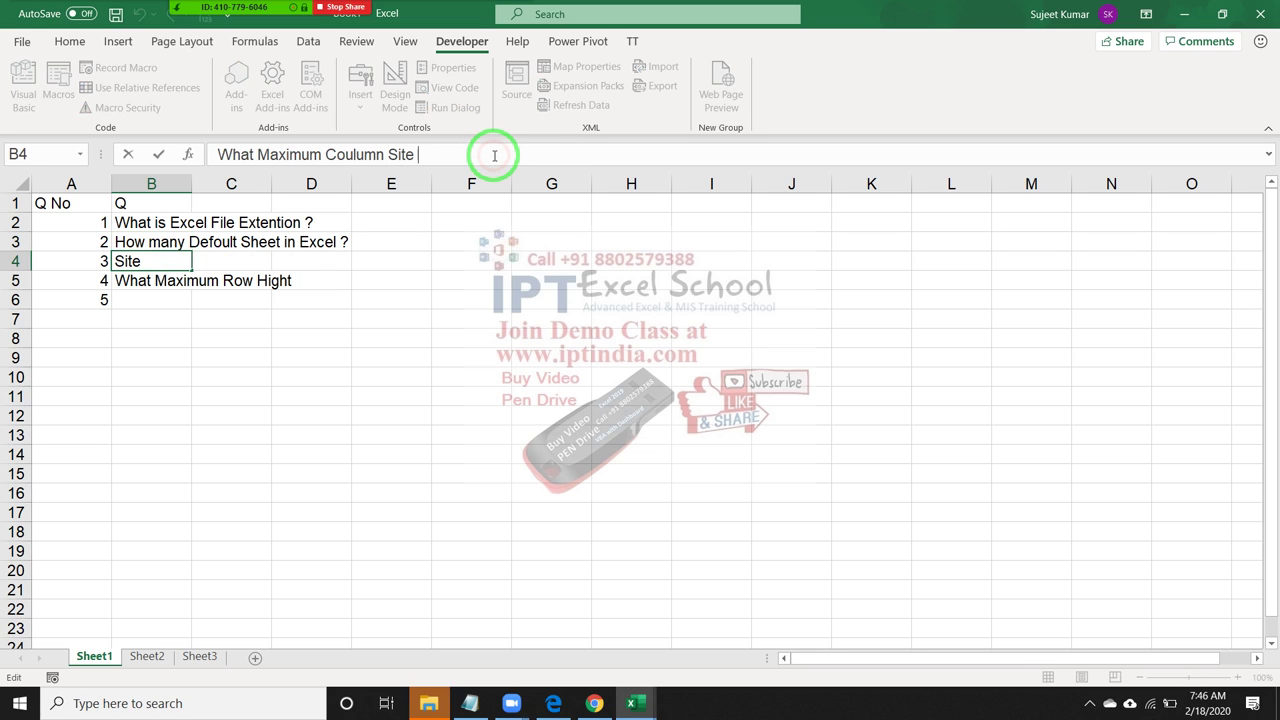
type("?")
key("Return")
left_click(494, 155)
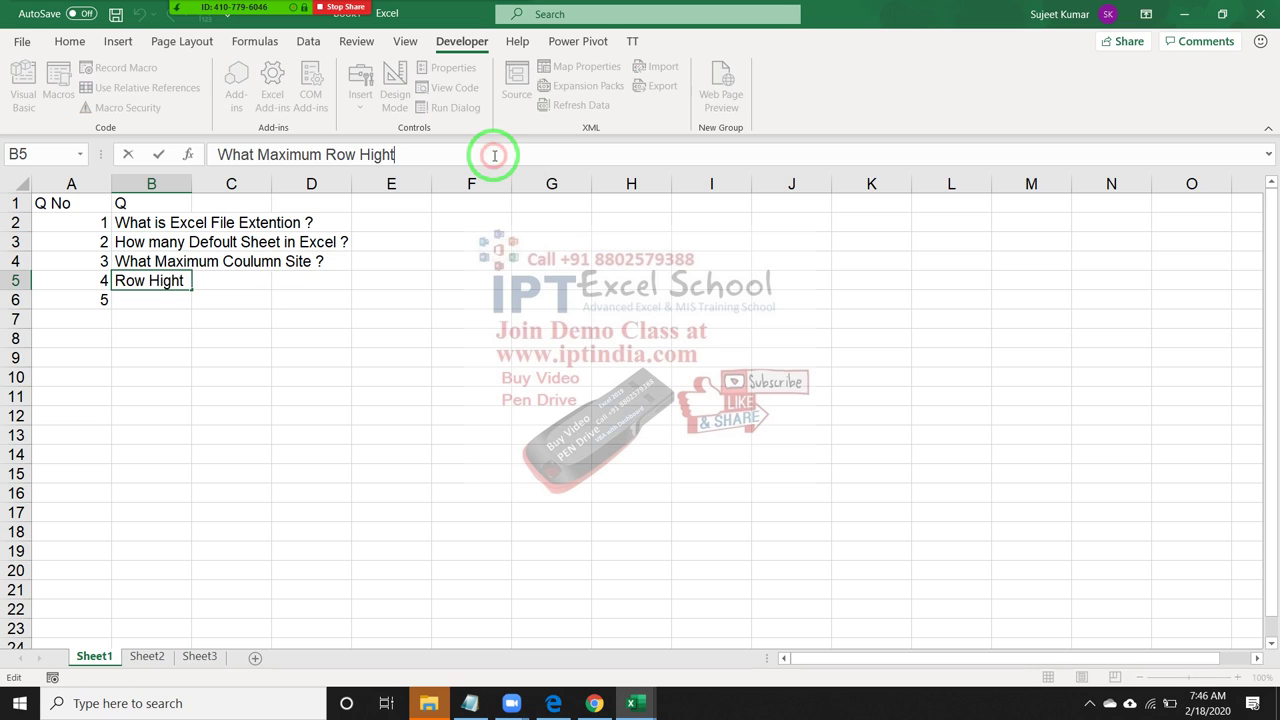
type(" ?")
key("Return")
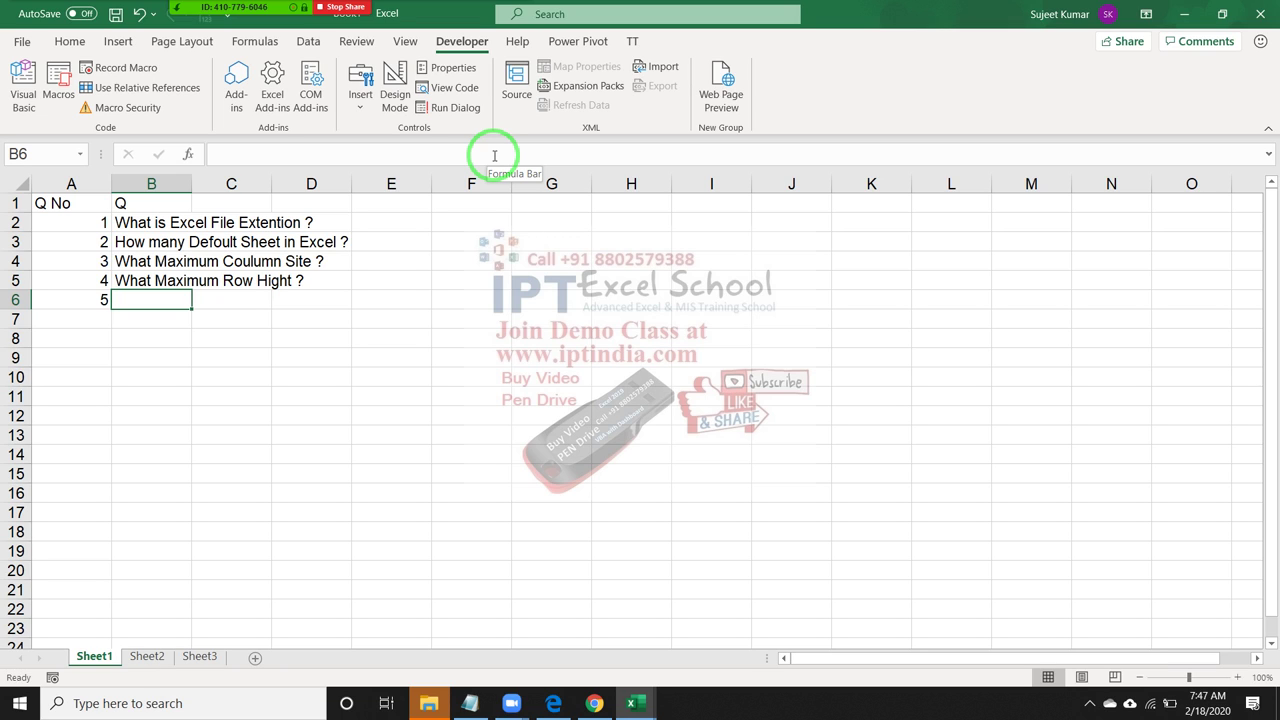
Enter 'Is possible Multisheet Lookup in Vlookup?' in B6, adding the missing question mark
type("Is po")
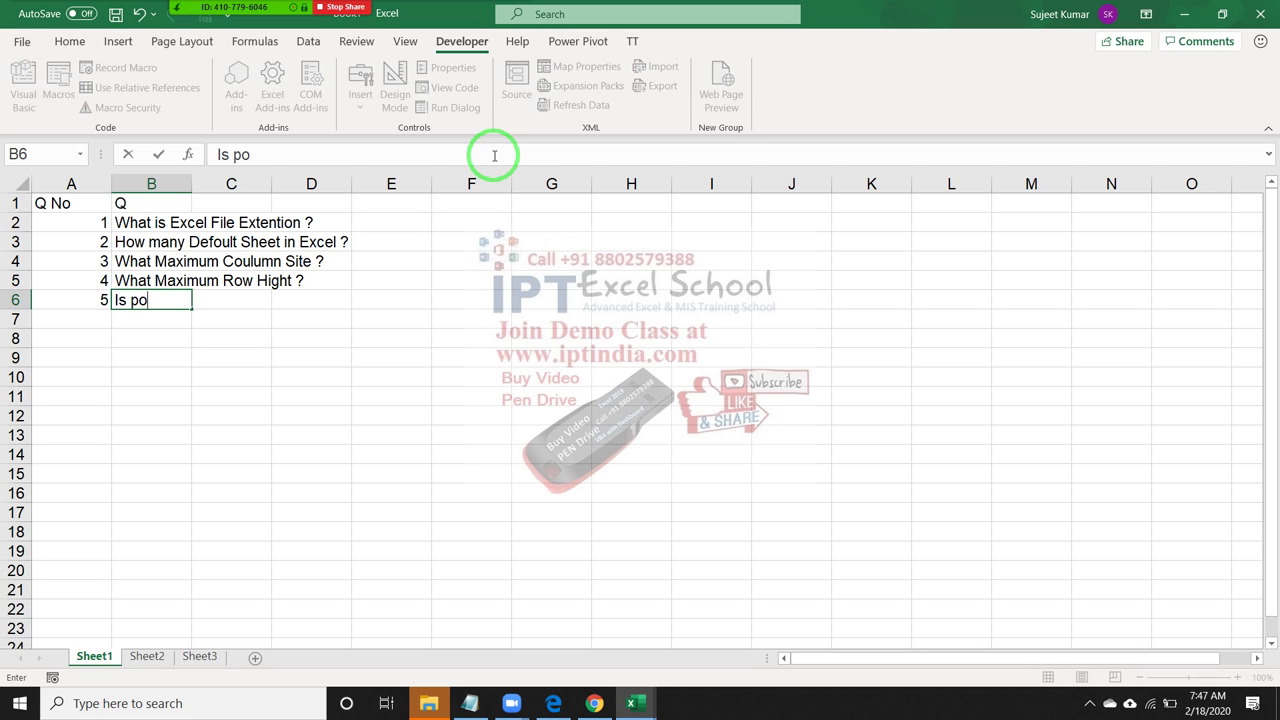
type("ss")
type("ible")
type(" Mul")
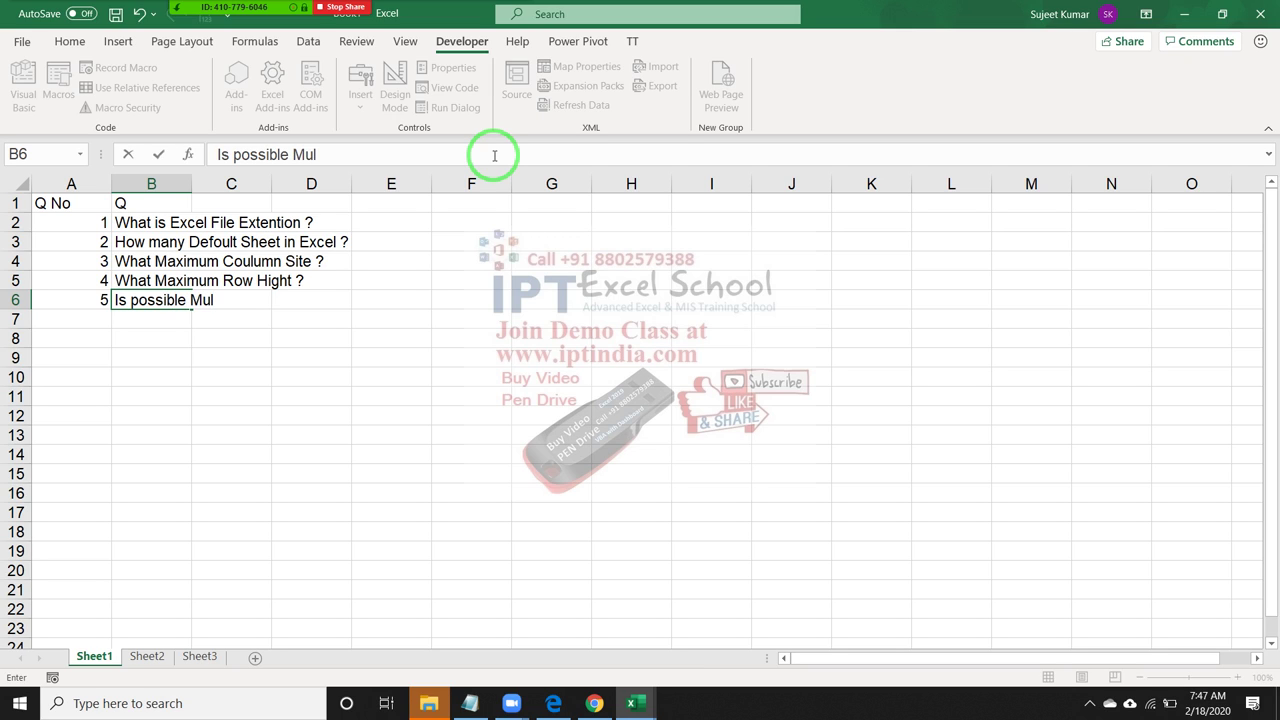
type("tis")
type("heet Loo")
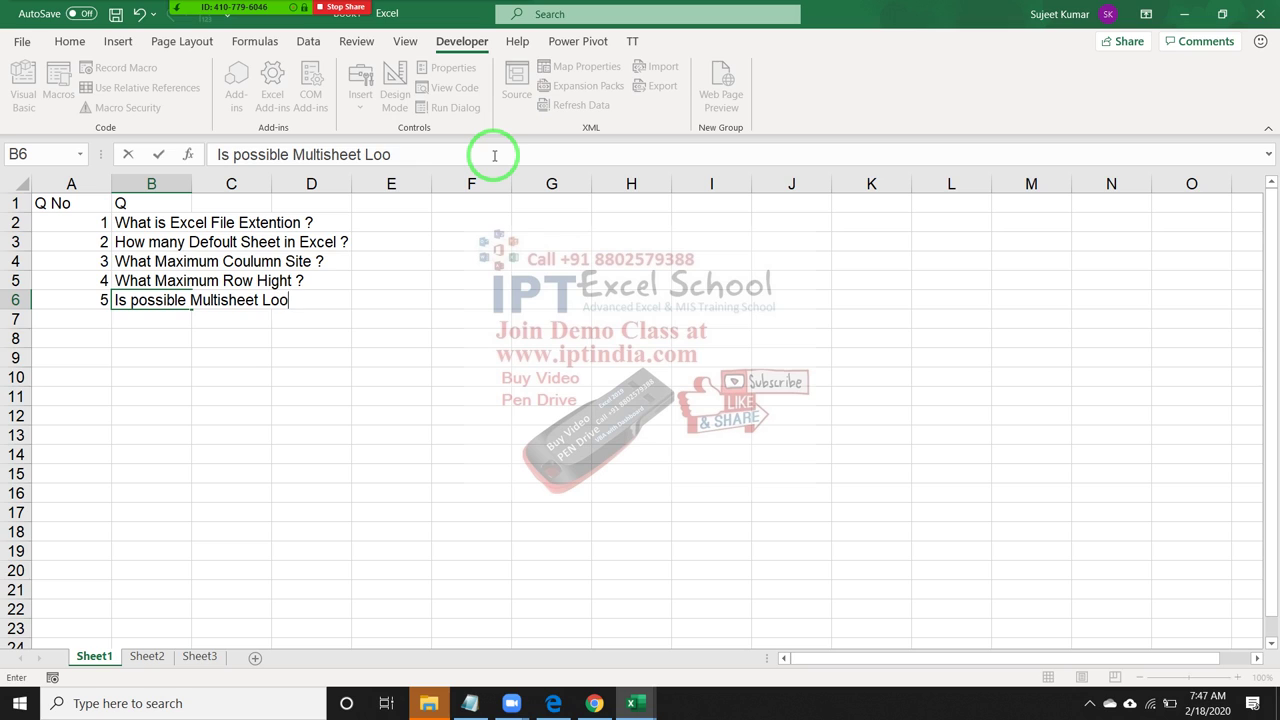
type("kup in ")
type("Vlookup")
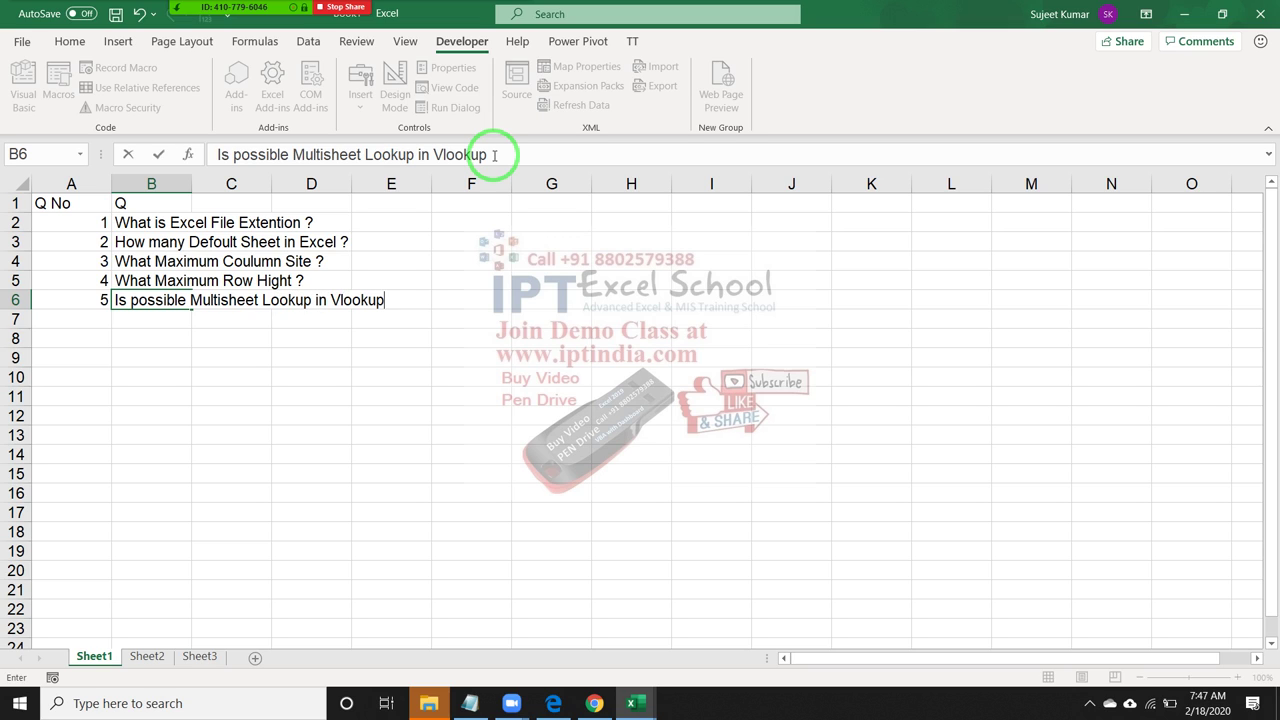
key("Return")
key("Up")
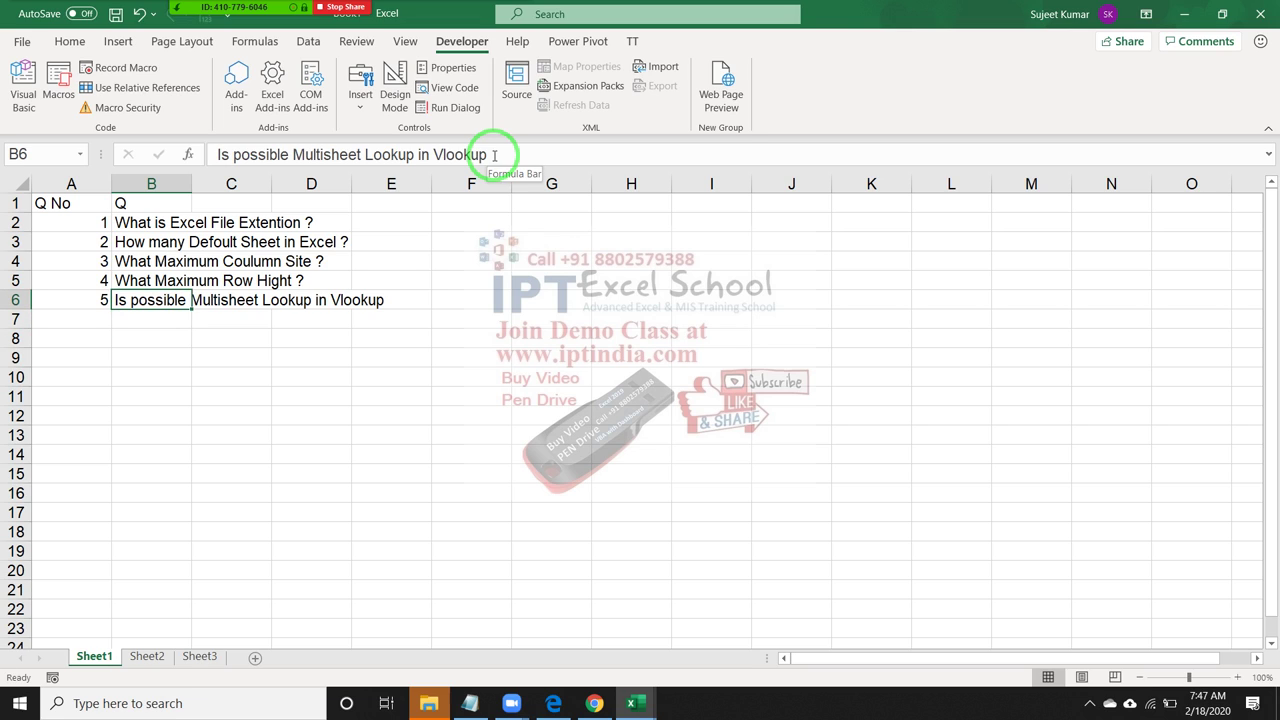
left_click(494, 155)
type("?")
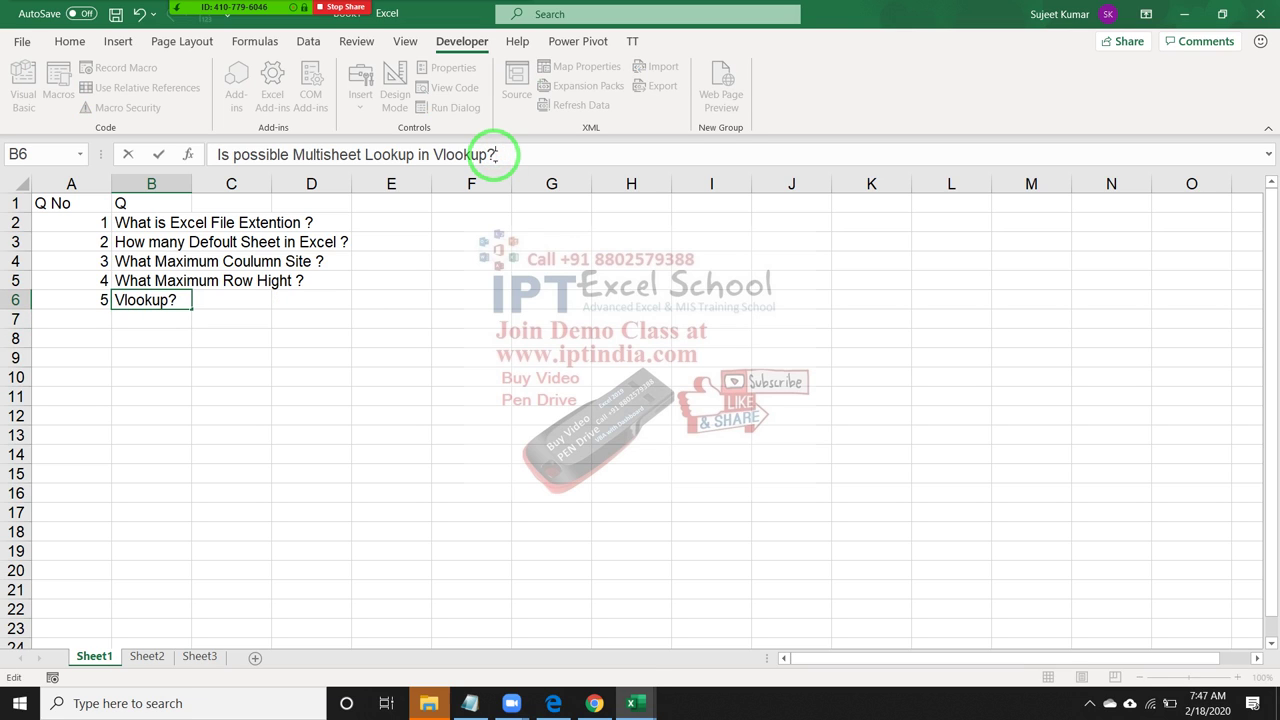
key("Return")
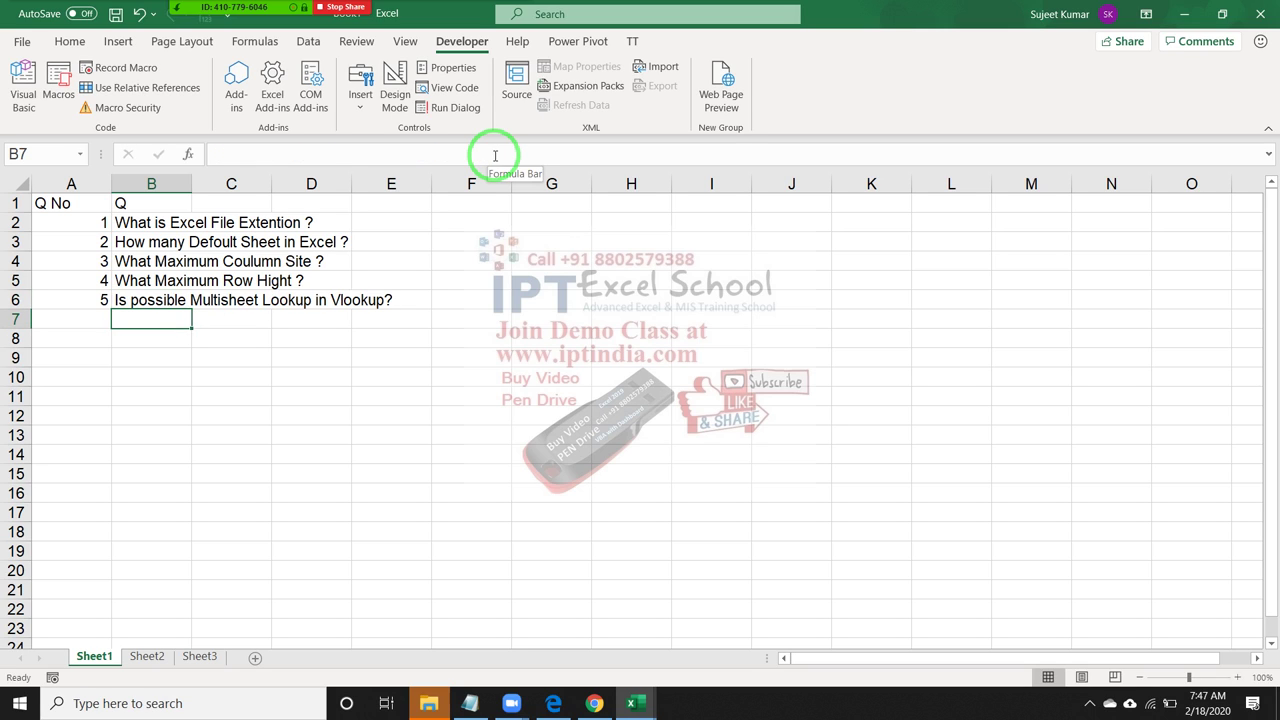
AutoFit column B to its longest question, then select answer ranges C2:C6 and D2:D6
left_click(257, 202)
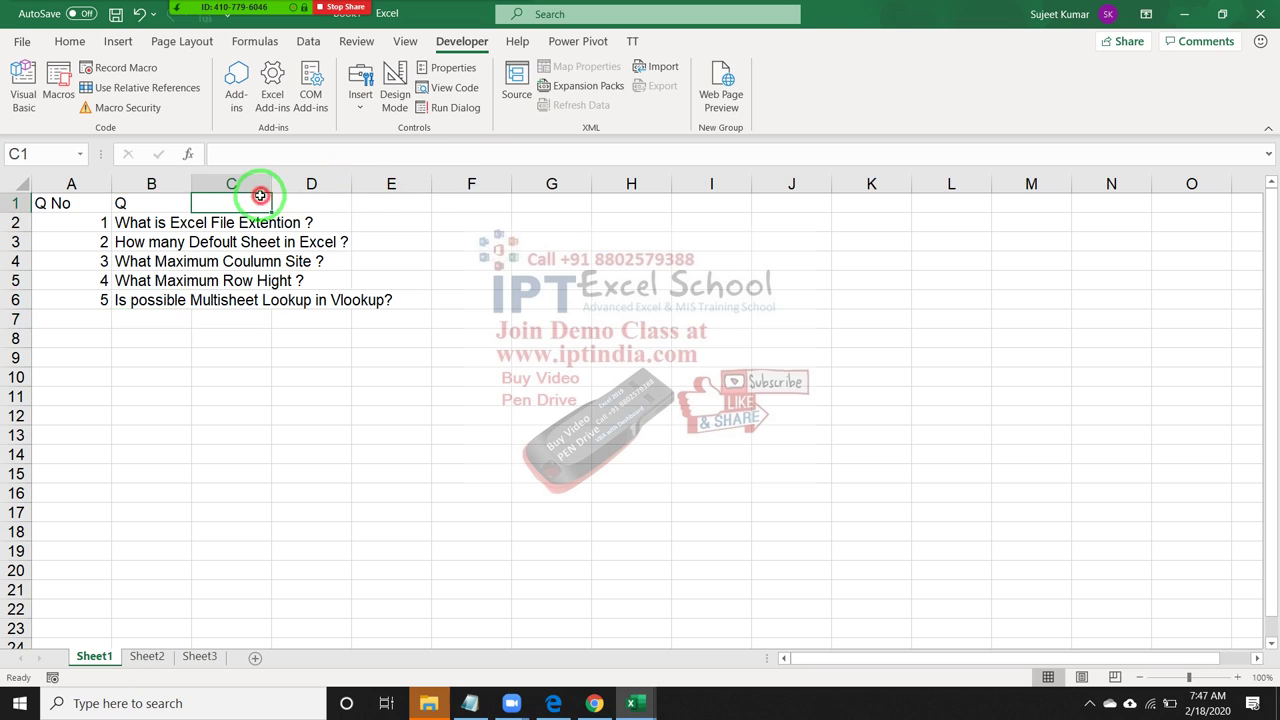
double_click(191, 183)
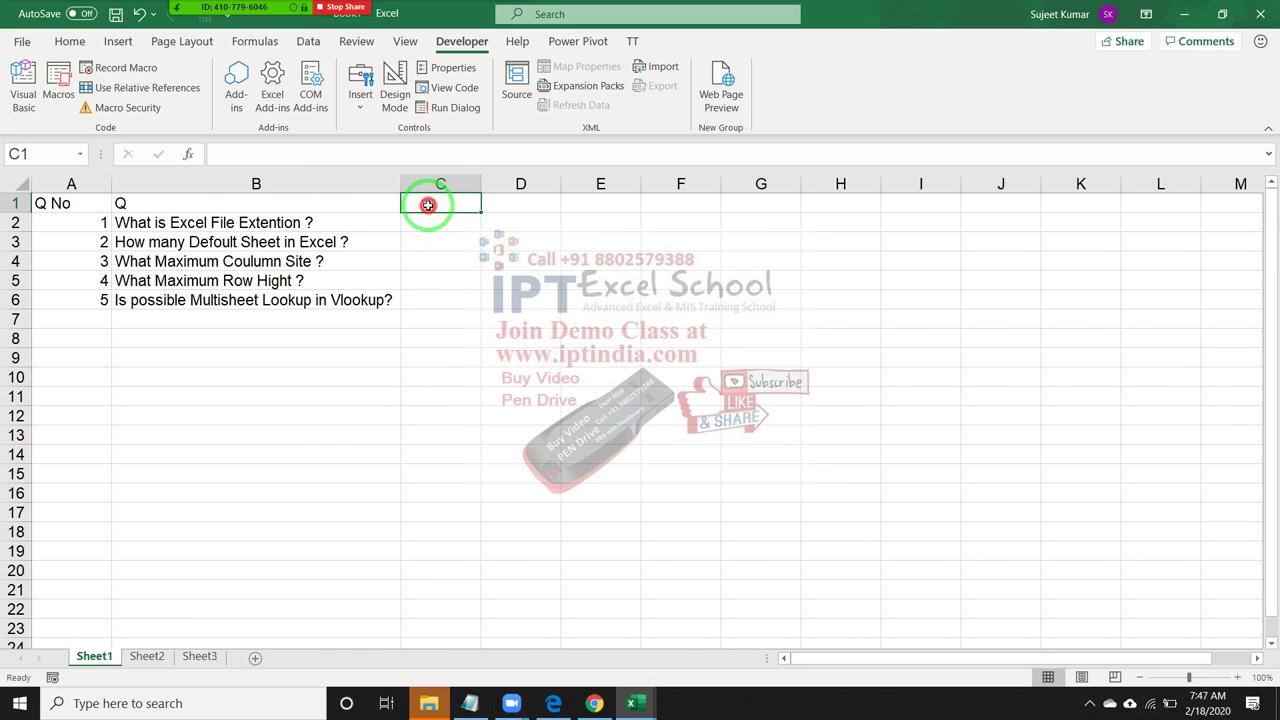
left_click(437, 297)
left_click_drag(437, 297, 429, 222)
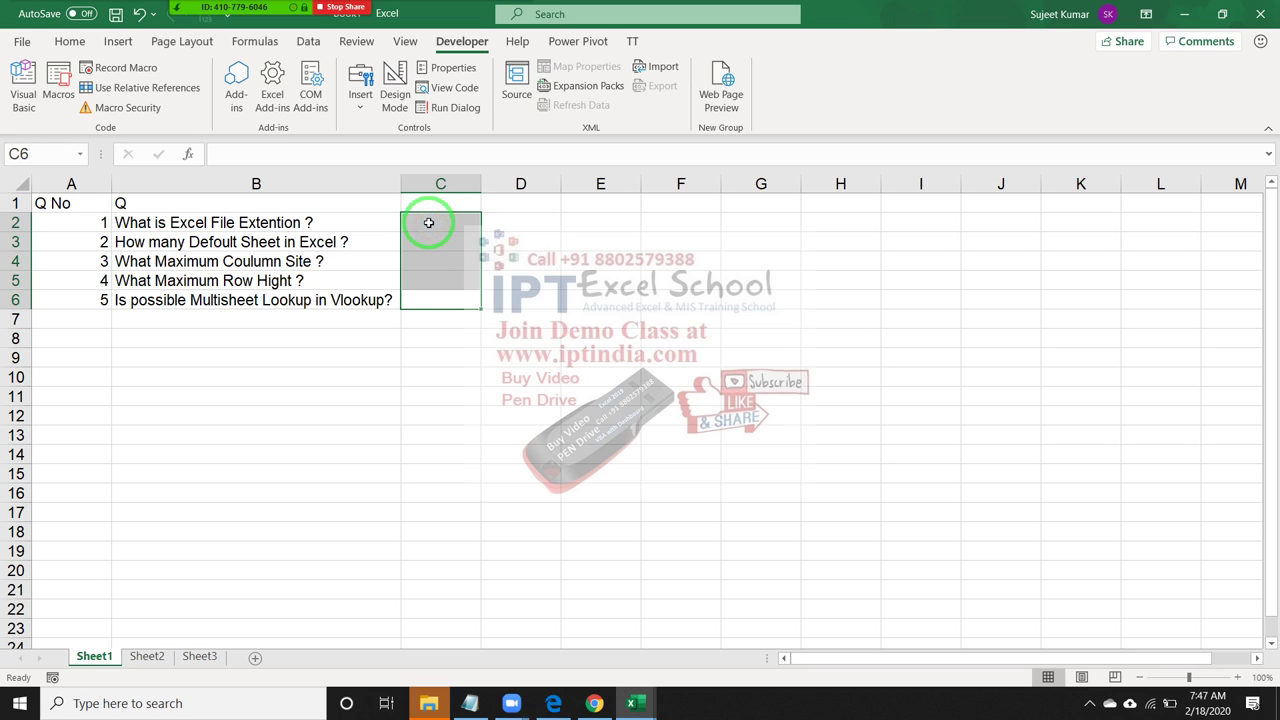
left_click_drag(517, 297, 511, 215)
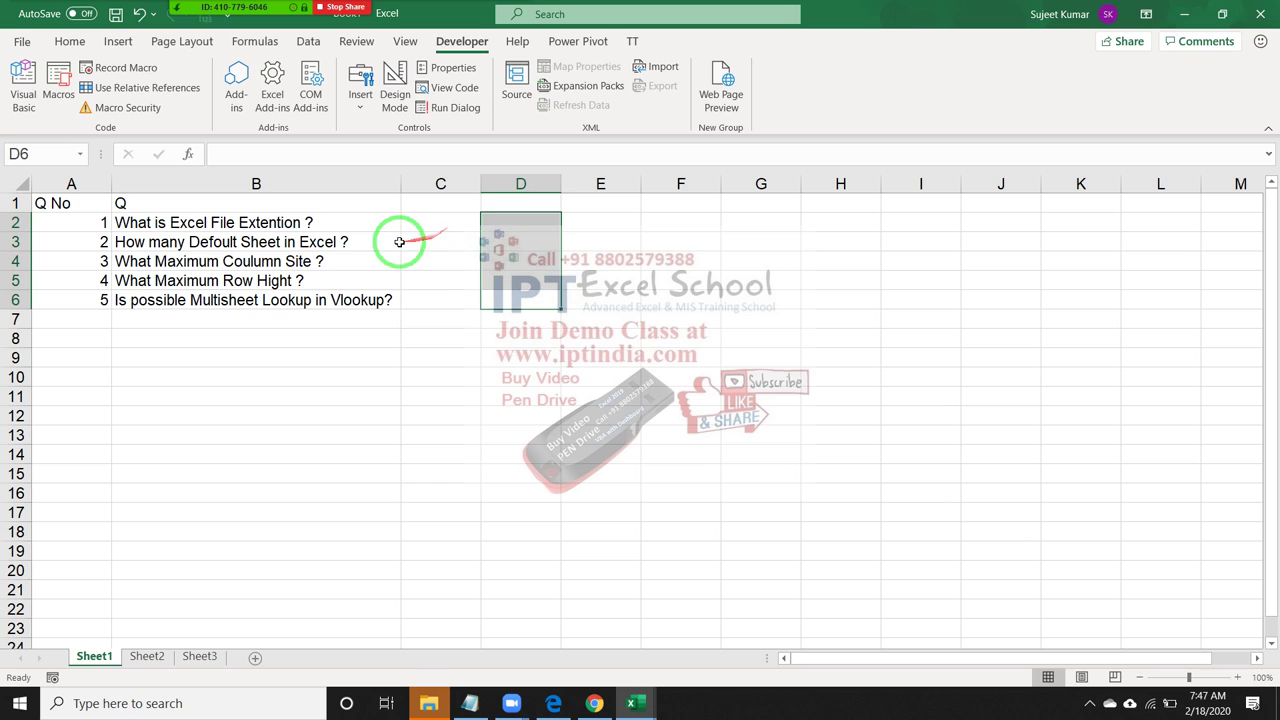
Reselect sample answer ranges in columns C to F, then return to Module1's VBA code
left_click_drag(420, 298, 428, 206)
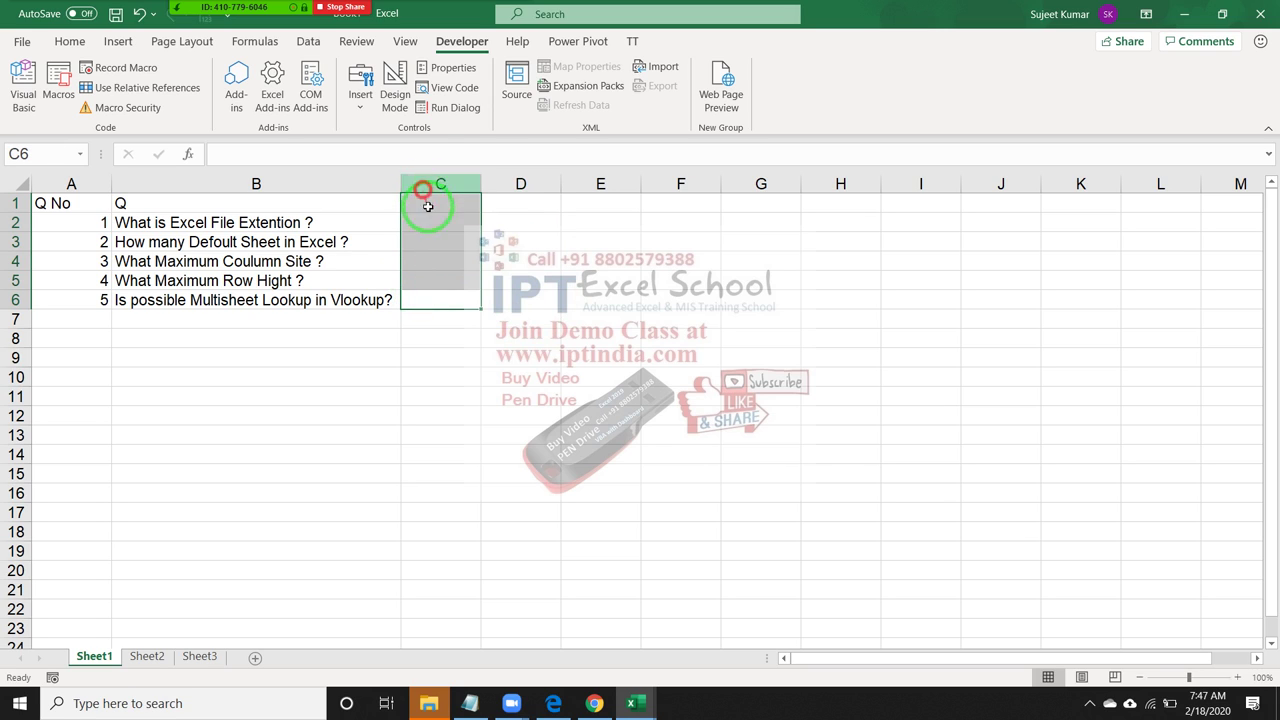
left_click_drag(517, 297, 515, 205)
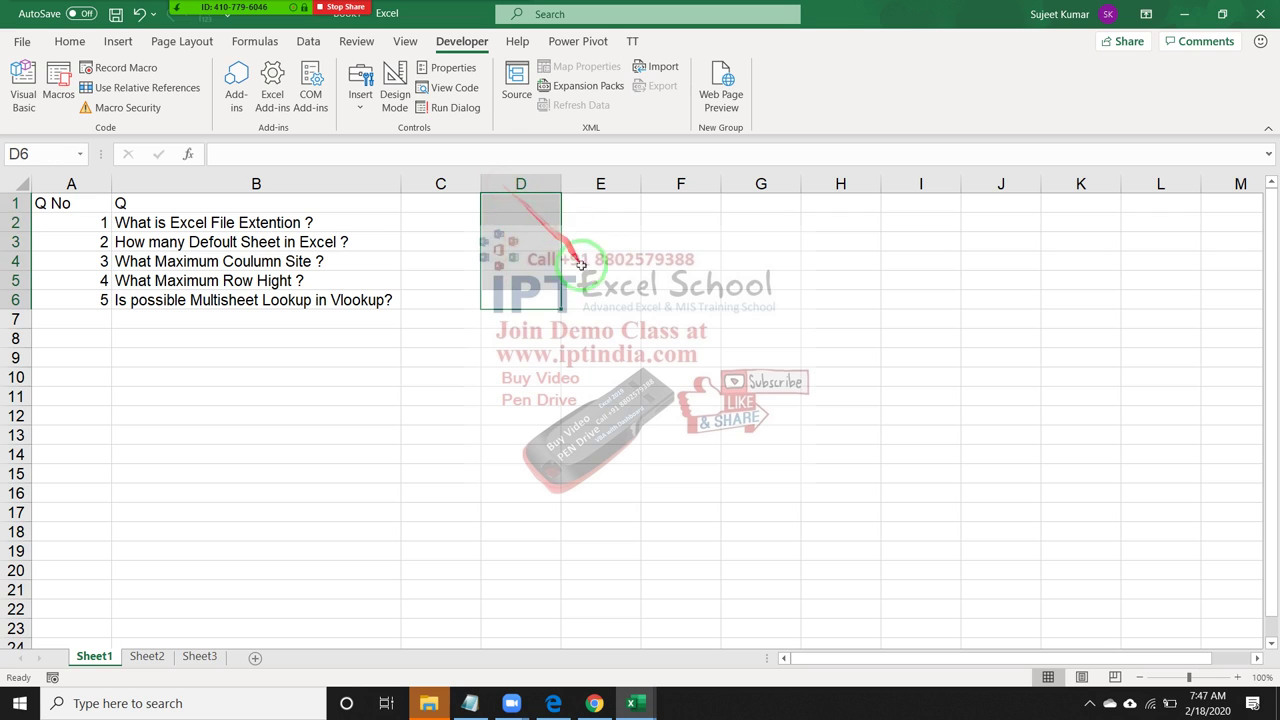
left_click_drag(580, 263, 586, 200)
left_click(670, 301)
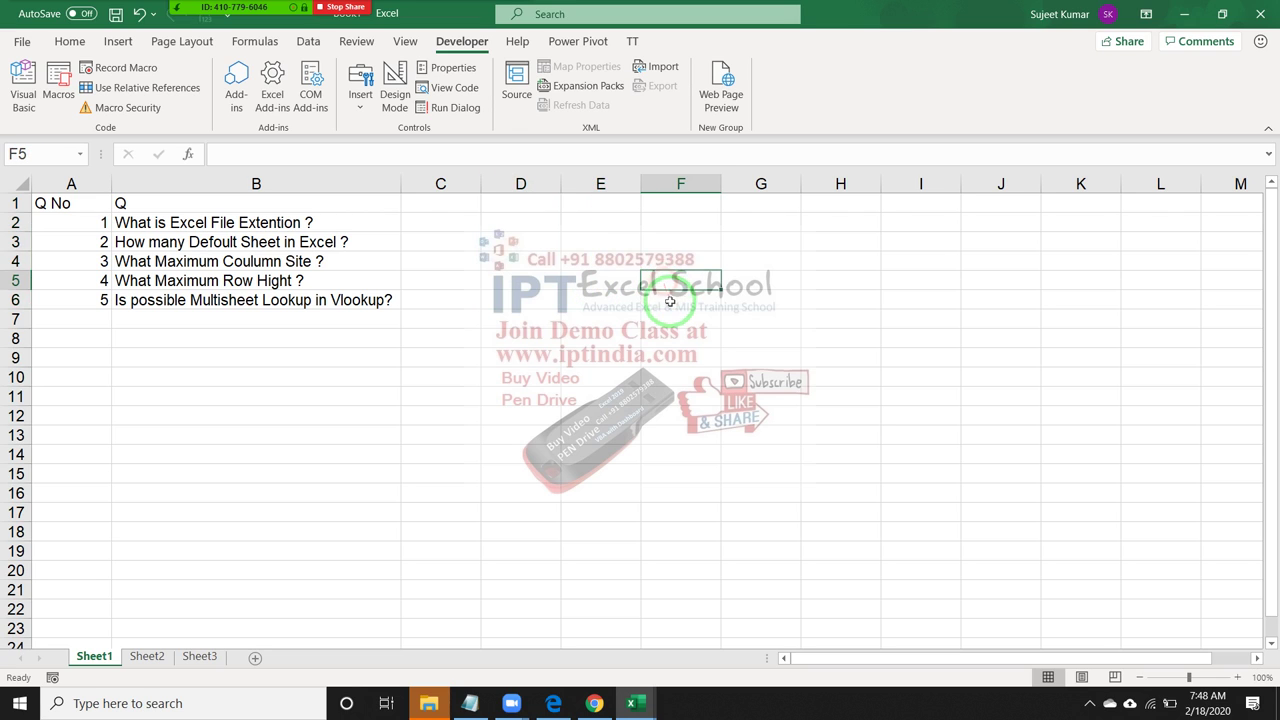
left_click_drag(670, 301, 653, 199)
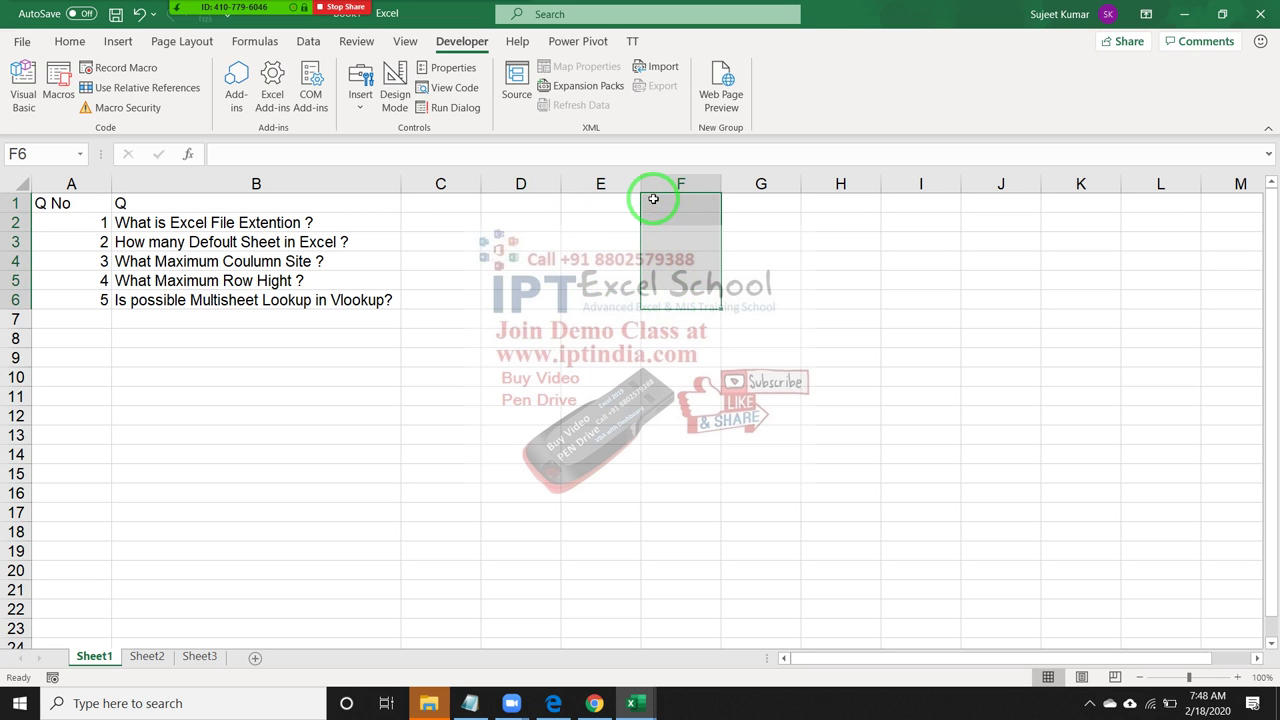
key("alt+F11")
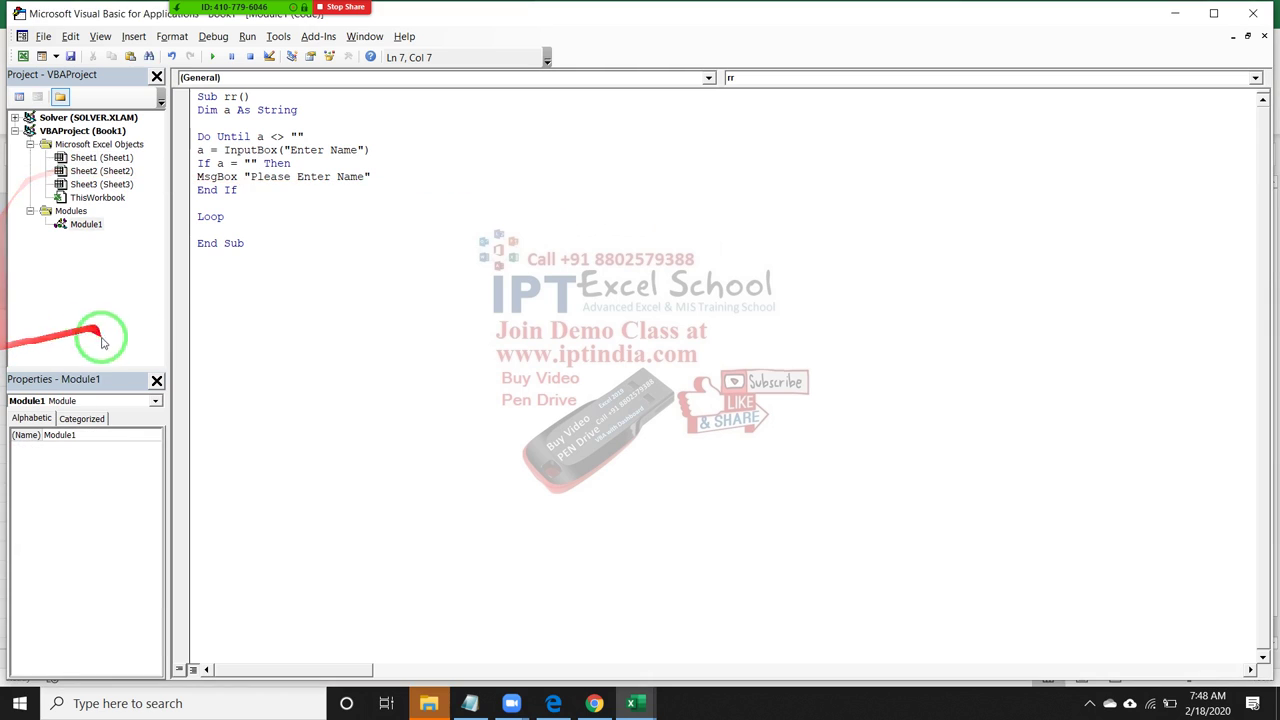
Add a new Sub test() procedure below the existing macro, fixing the mistyped name
left_click(259, 258)
key("Return")
type("s")
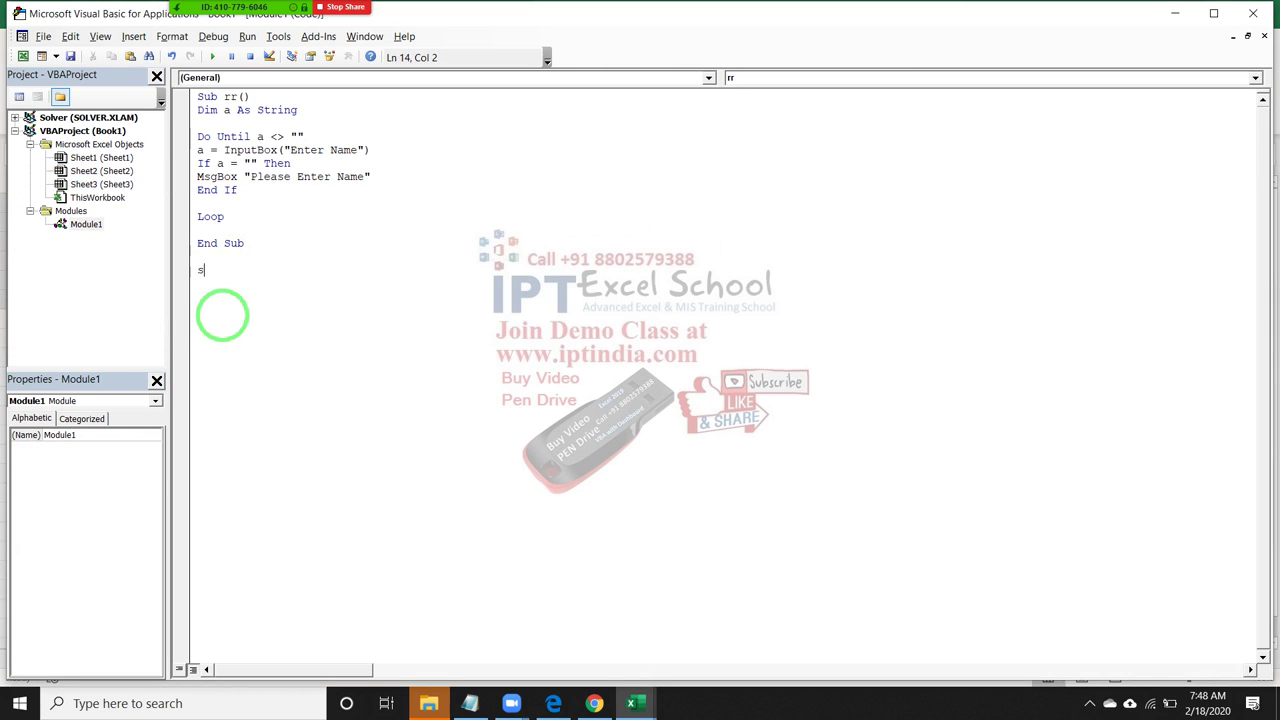
type("ub te")
type("xt")
key("BackSpace")
key("BackSpace")
type("st")
type("()")
key("Return")
key("Return")
key("Return")
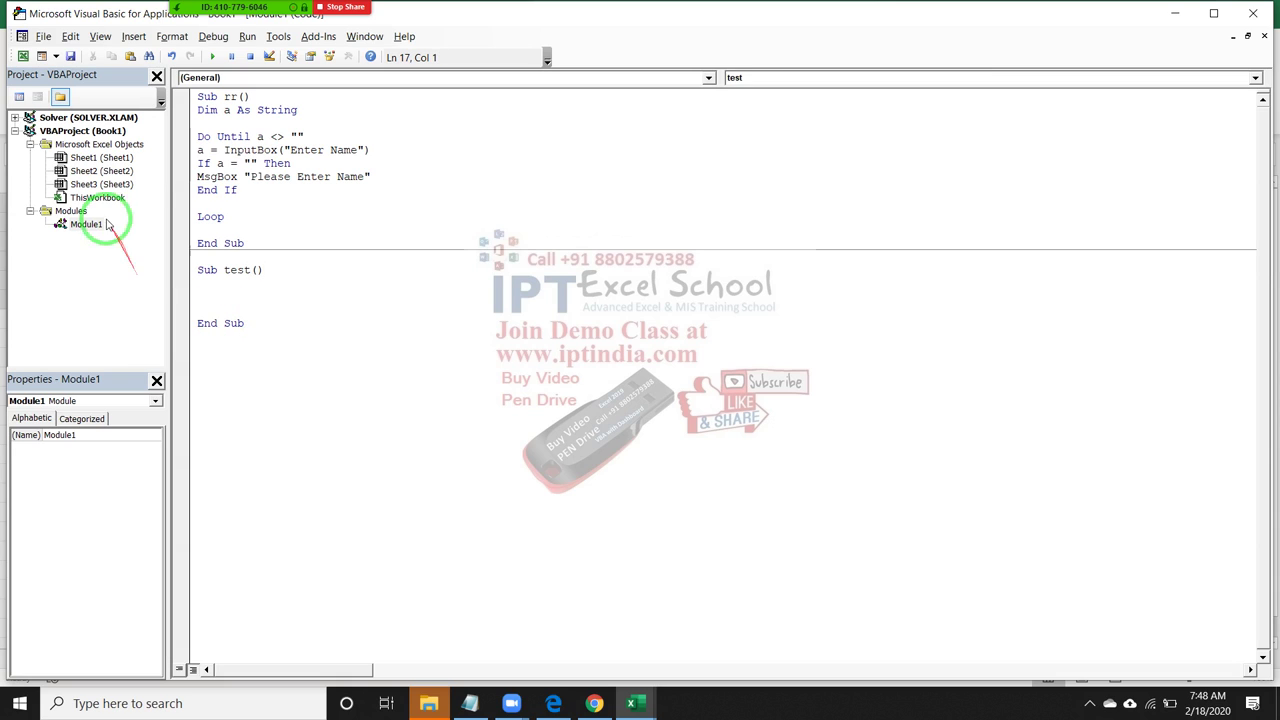
Declare Dim n As String and start a Do Until n <> "" loop in Sub test
key("Up")
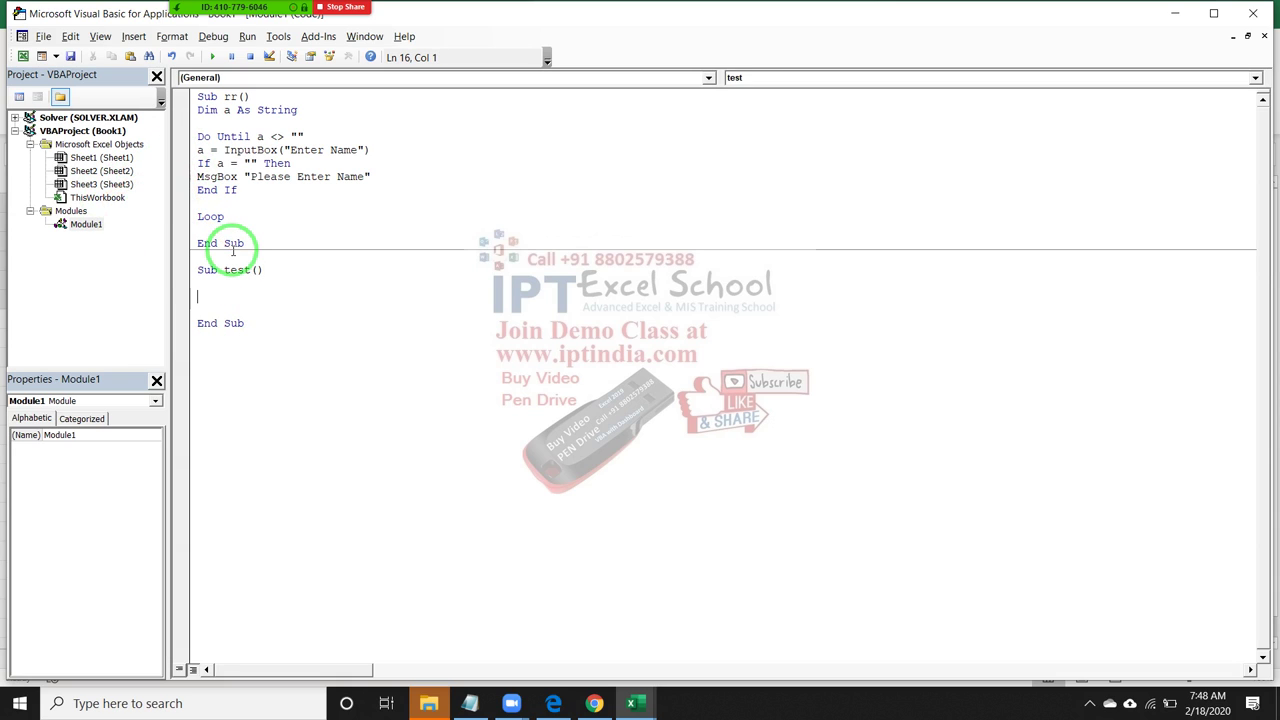
type("dim n")
type(" as ")
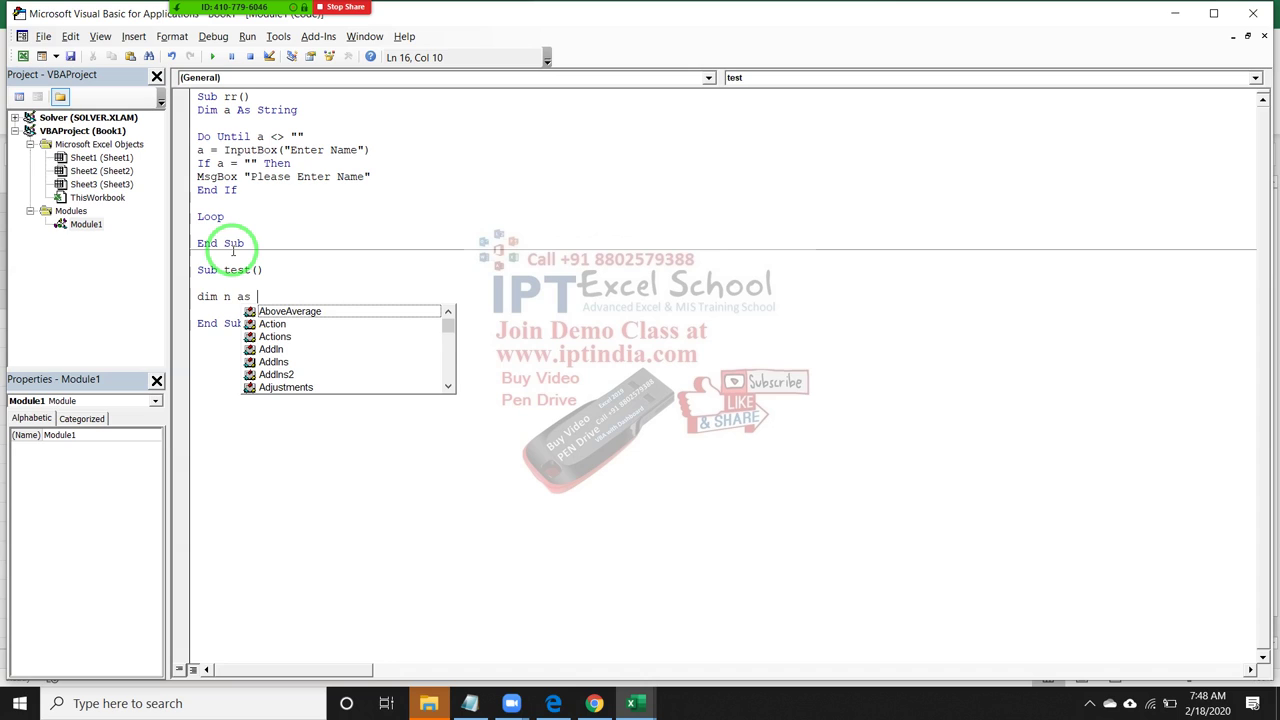
type("String")
key("Return")
key("Return")
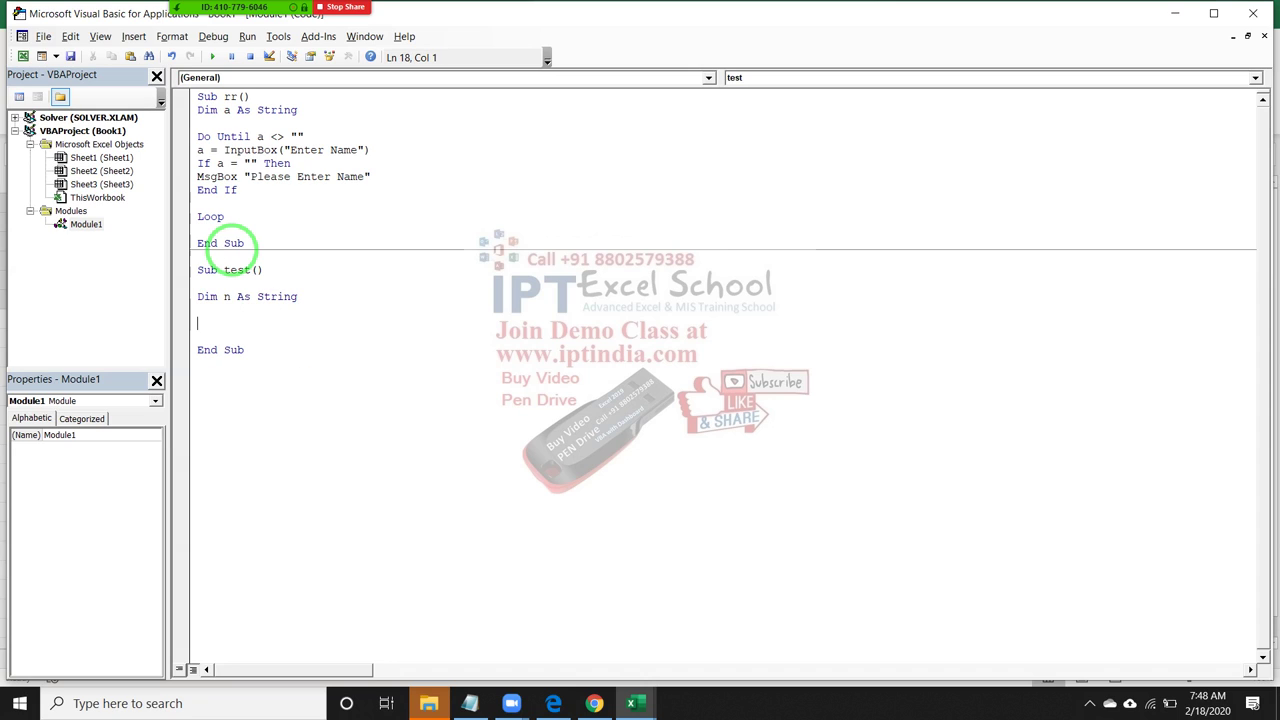
type("do")
type("until ")
type("n <> ")
type("\"\"")
key("Return")
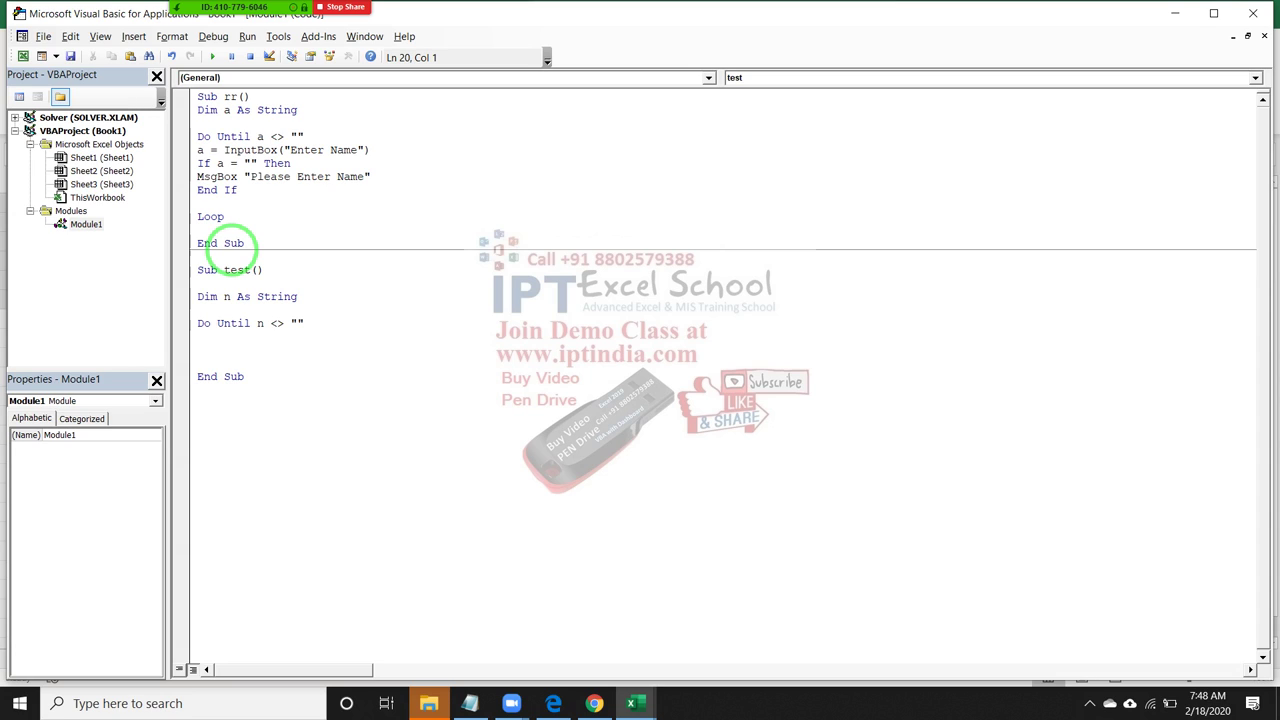
Inside the loop, write n = InputBox("please Enter Name", "User Name")
key("Up")
type("n")
type("=inpu")
type("tbox")
type("(\"pl")
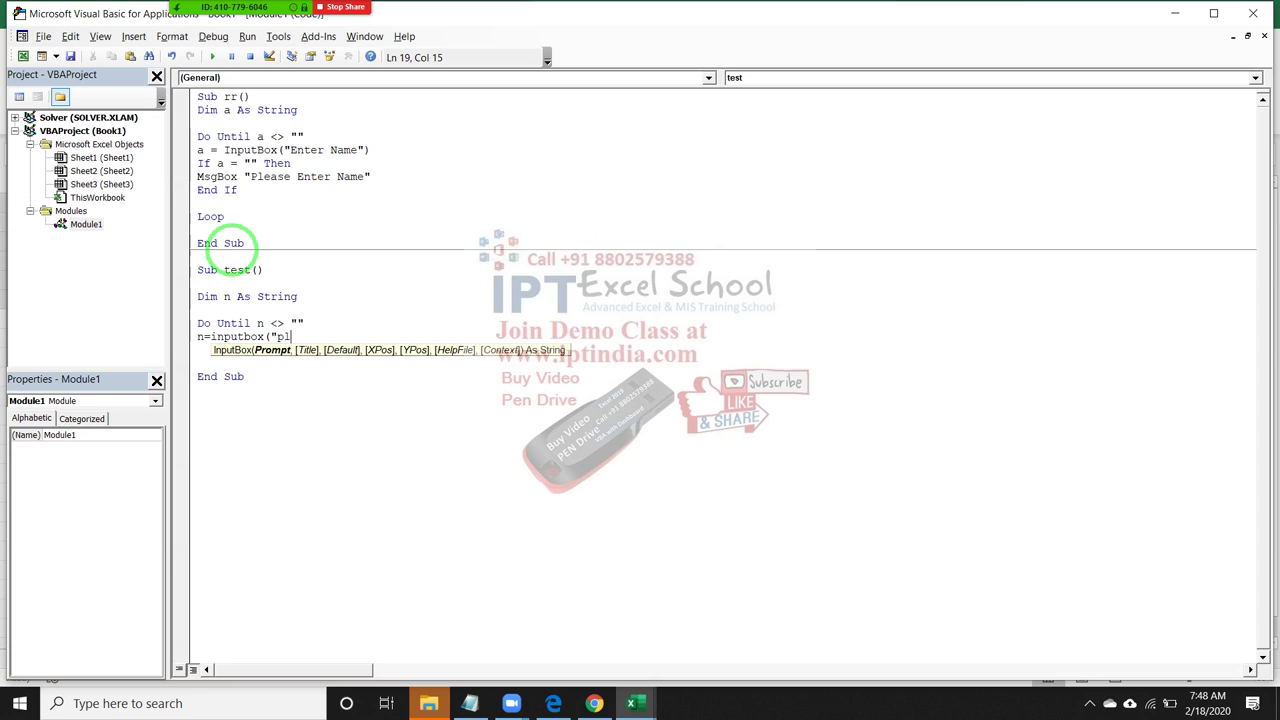
type("ease Enter ")
type("Name\"")
type(")")
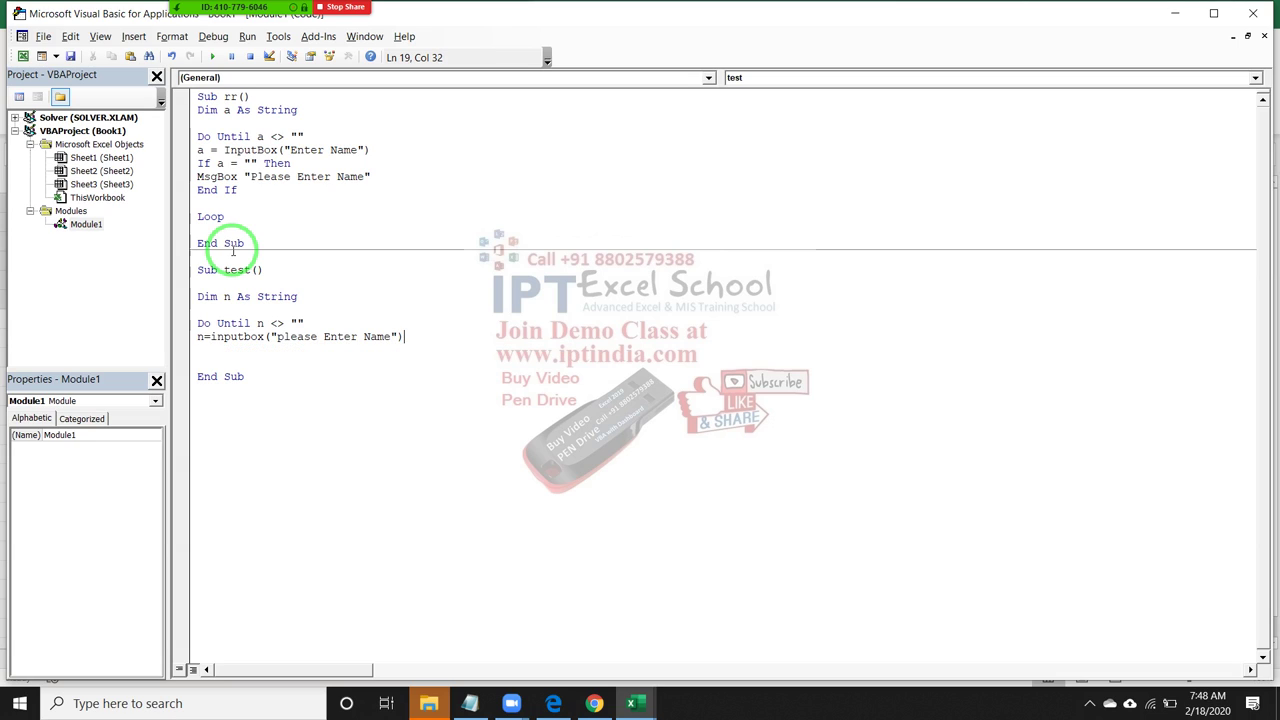
key("Return")
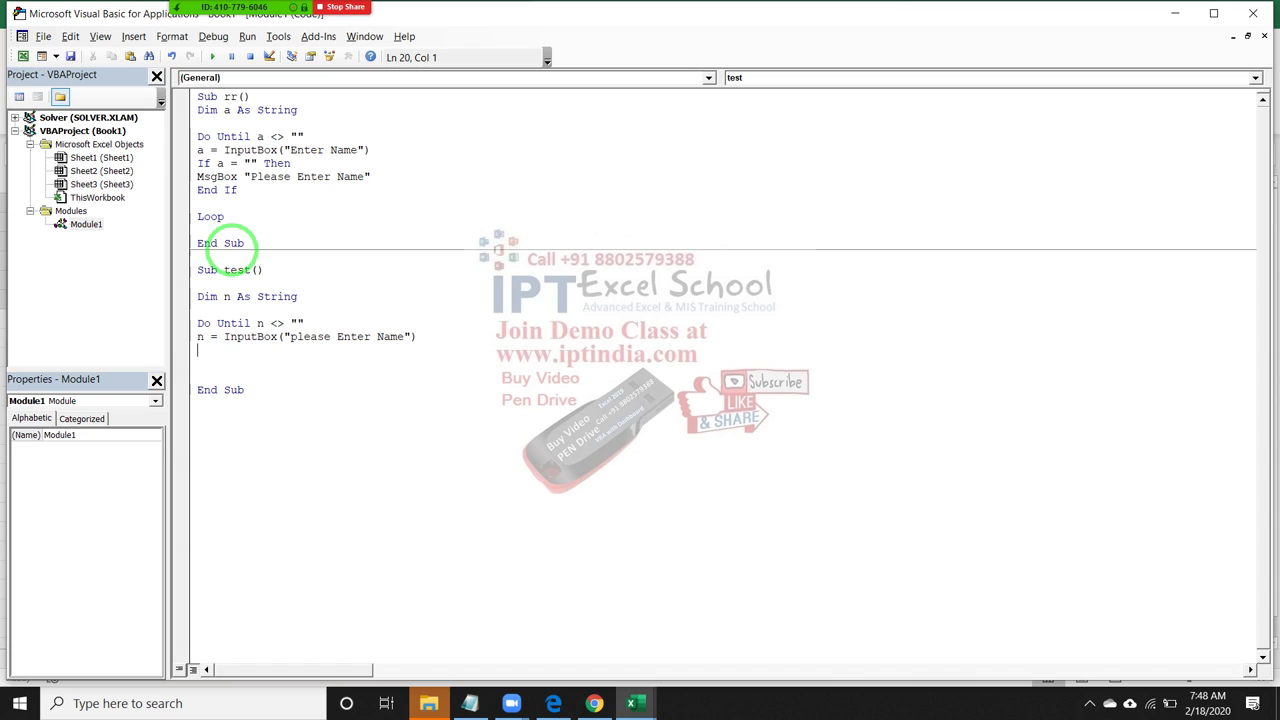
key("Return")
key("Up")
key("BackSpace")
type(",")
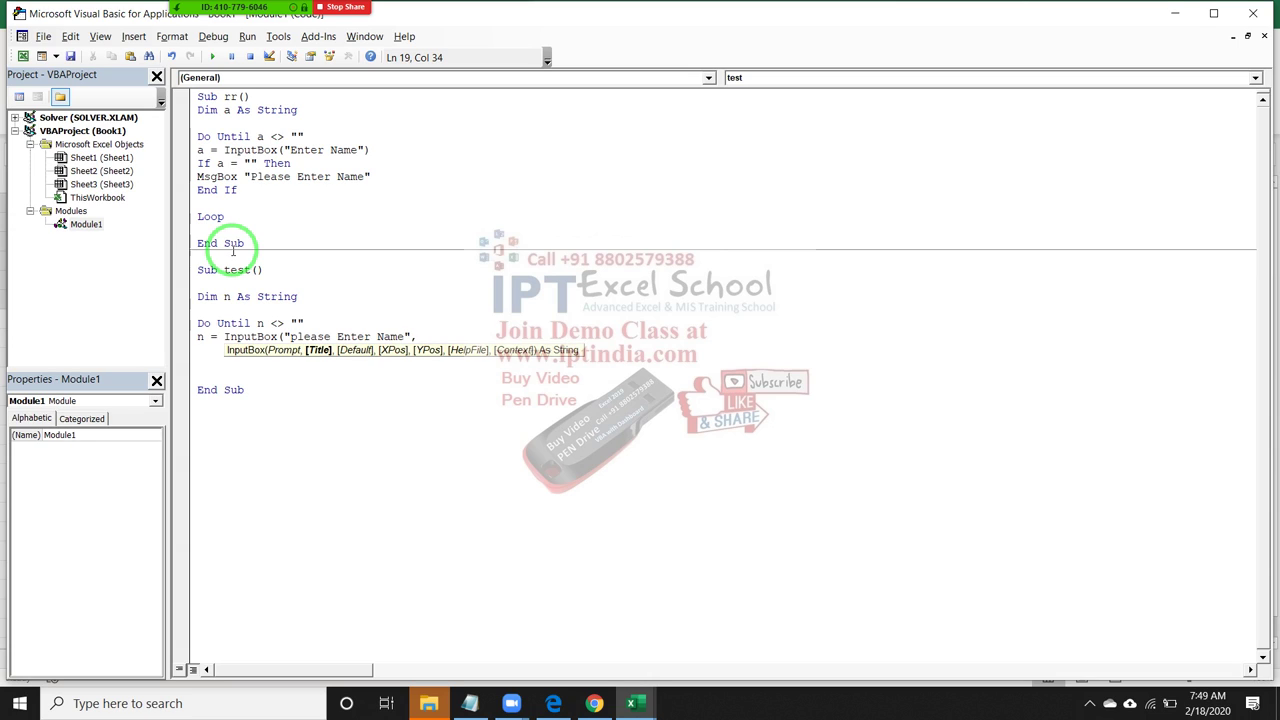
type("\"")
type("User")
type(" Name\"")
type(",")
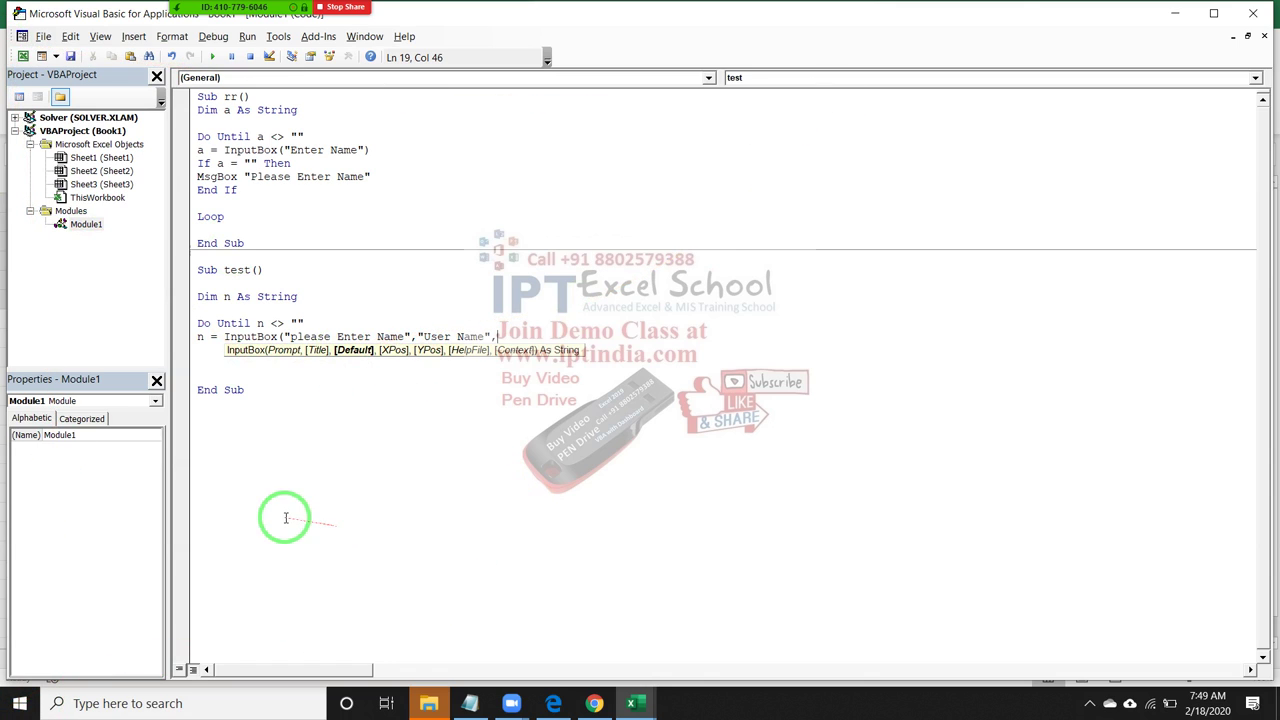
key("BackSpace")
type(")")
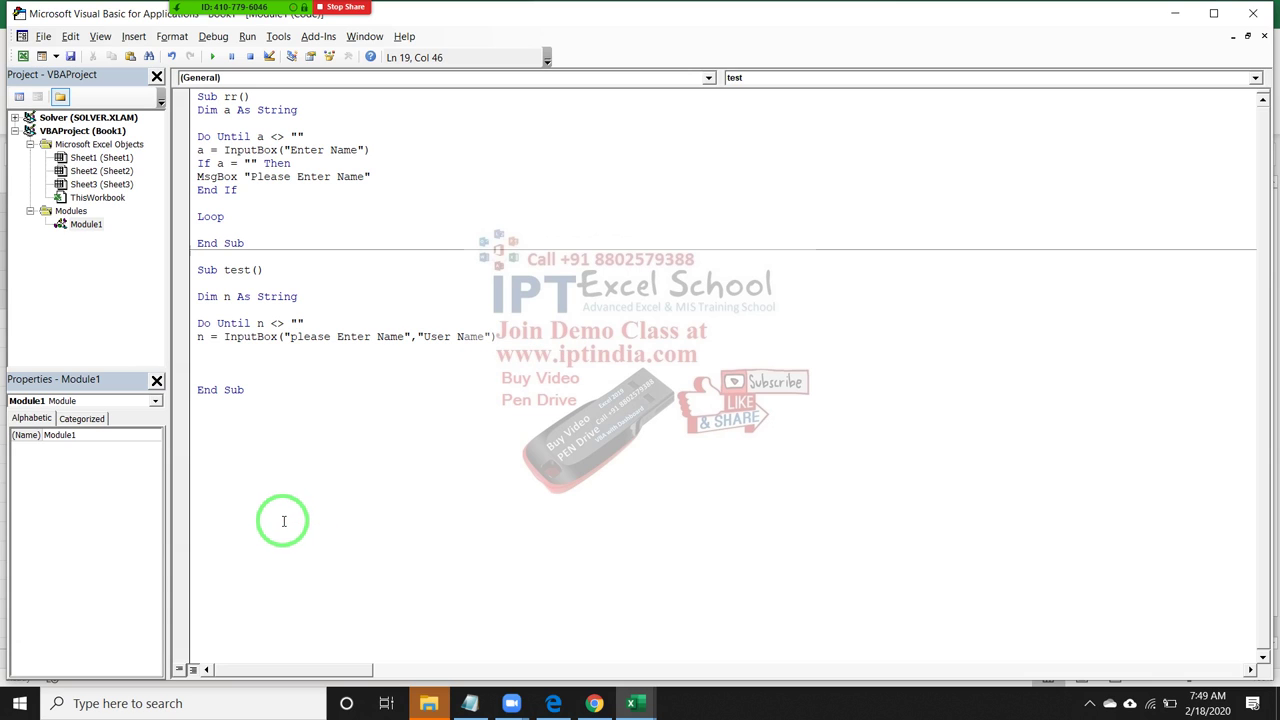
left_click(198, 350)
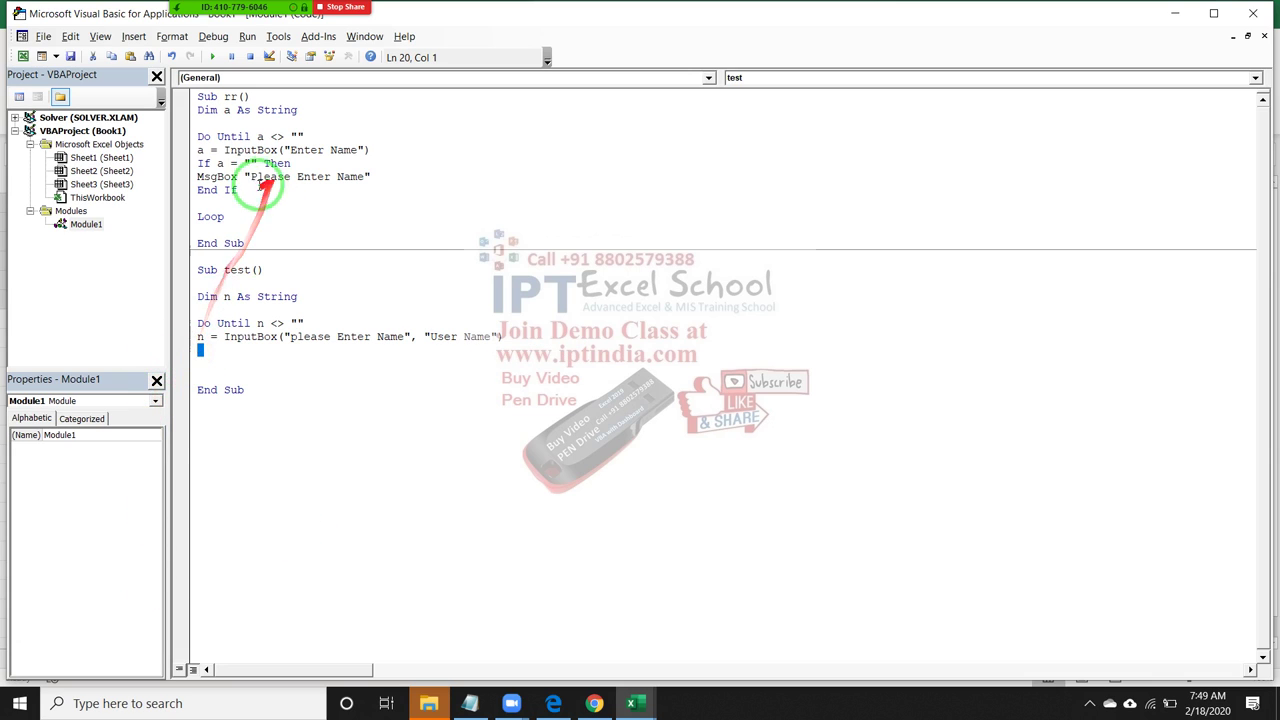
Copy the empty-name If…End If check from Sub rr into Sub test, changing a to n
left_click_drag(240, 191, 197, 163)
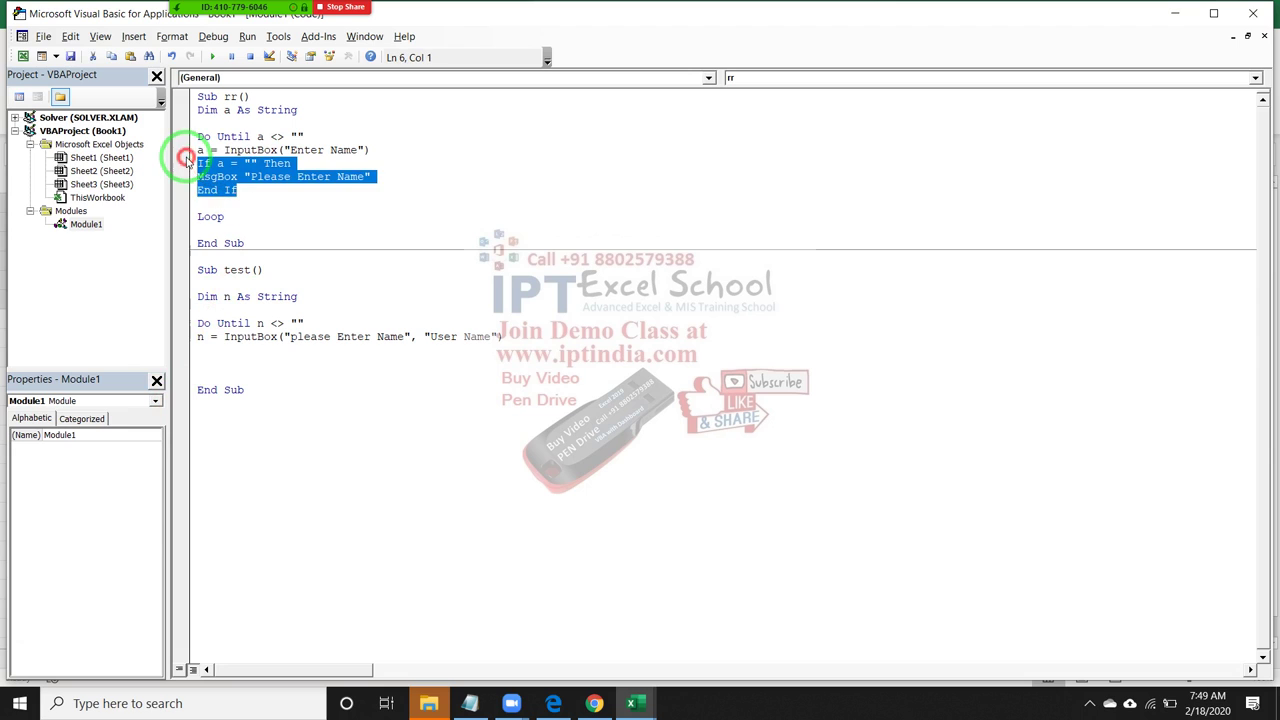
key("ctrl+c")
left_click(198, 350)
key("ctrl+v")
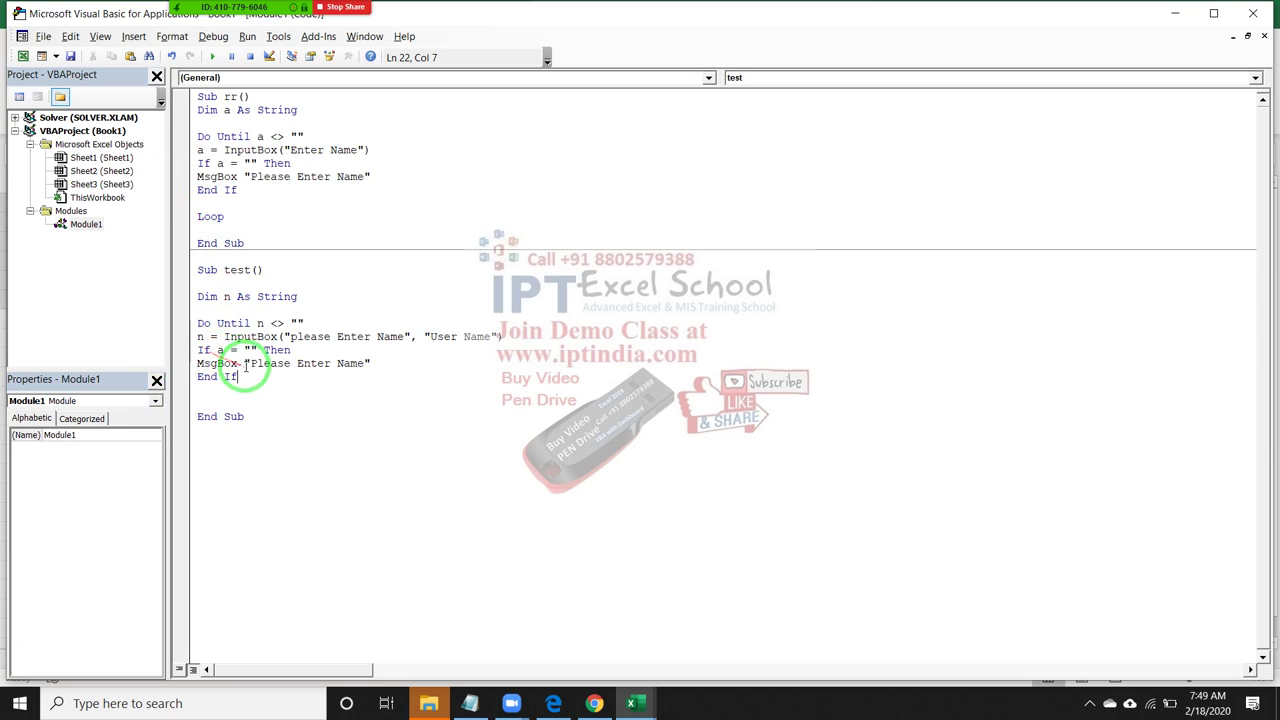
left_click(224, 350)
key("Delete")
type("n")
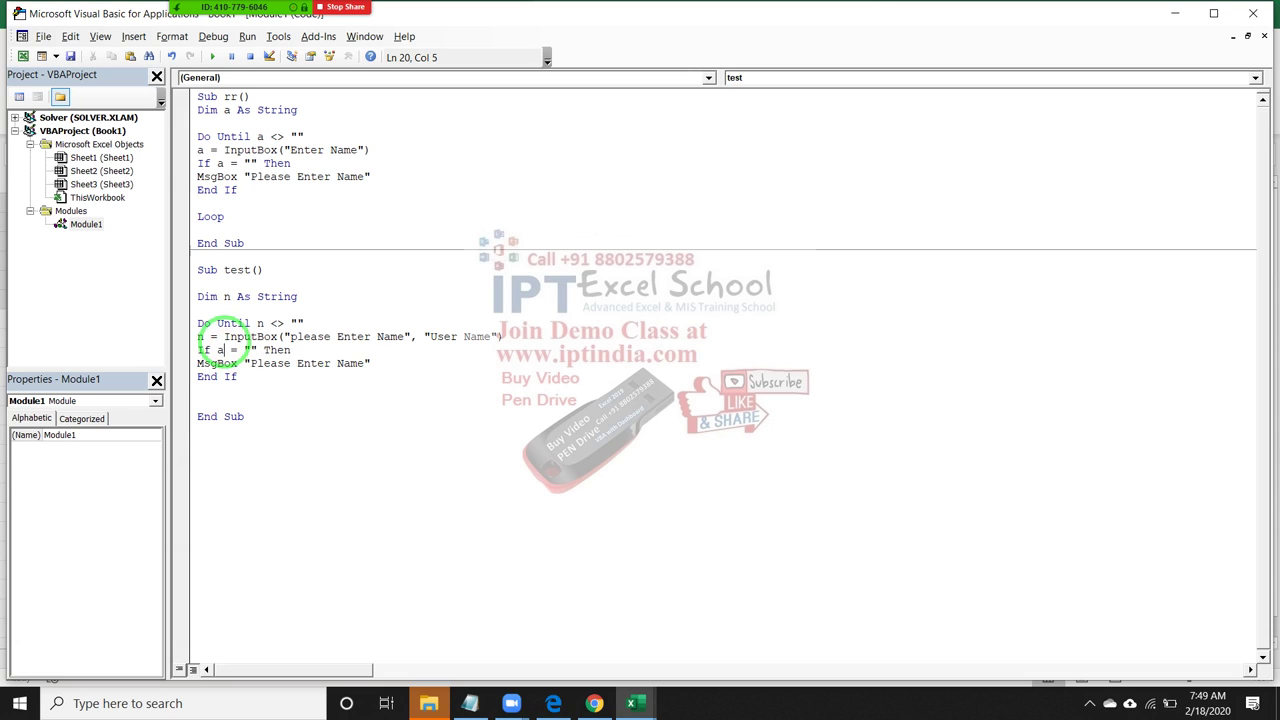
Close the Do Until loop with Loop and open a line below it
left_click(212, 402)
type("Lo")
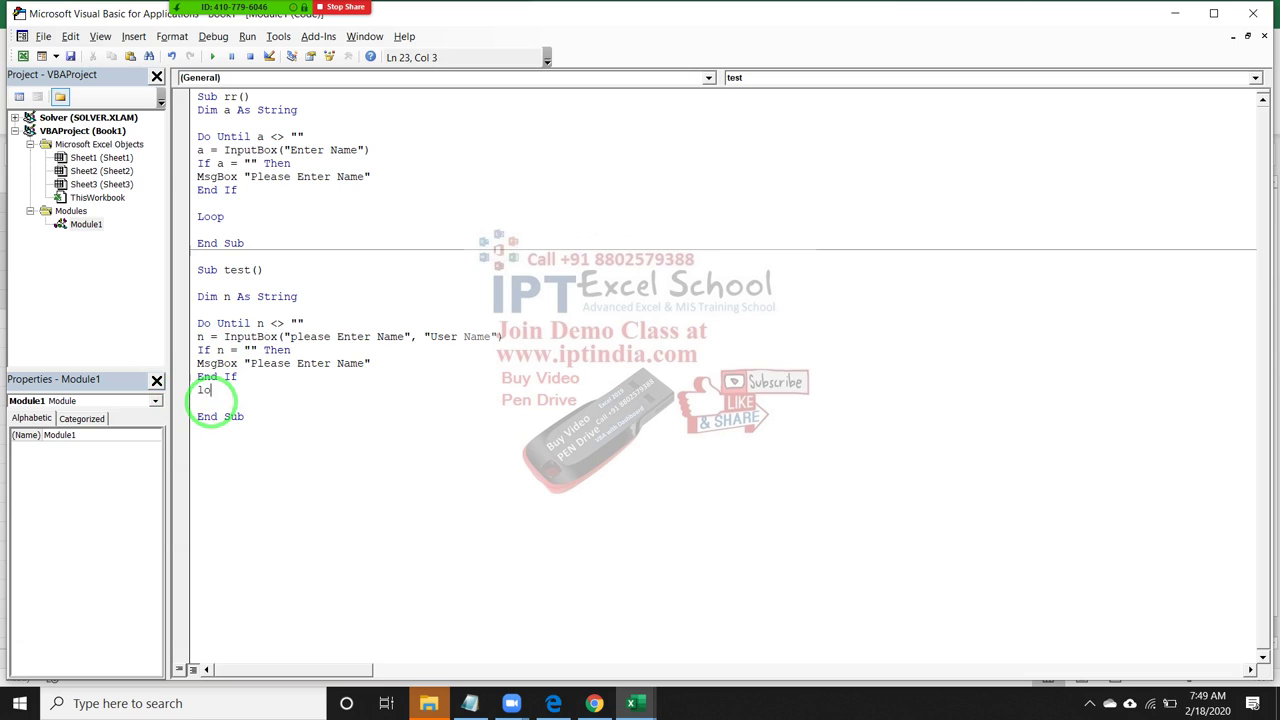
type("op")
key("Return")
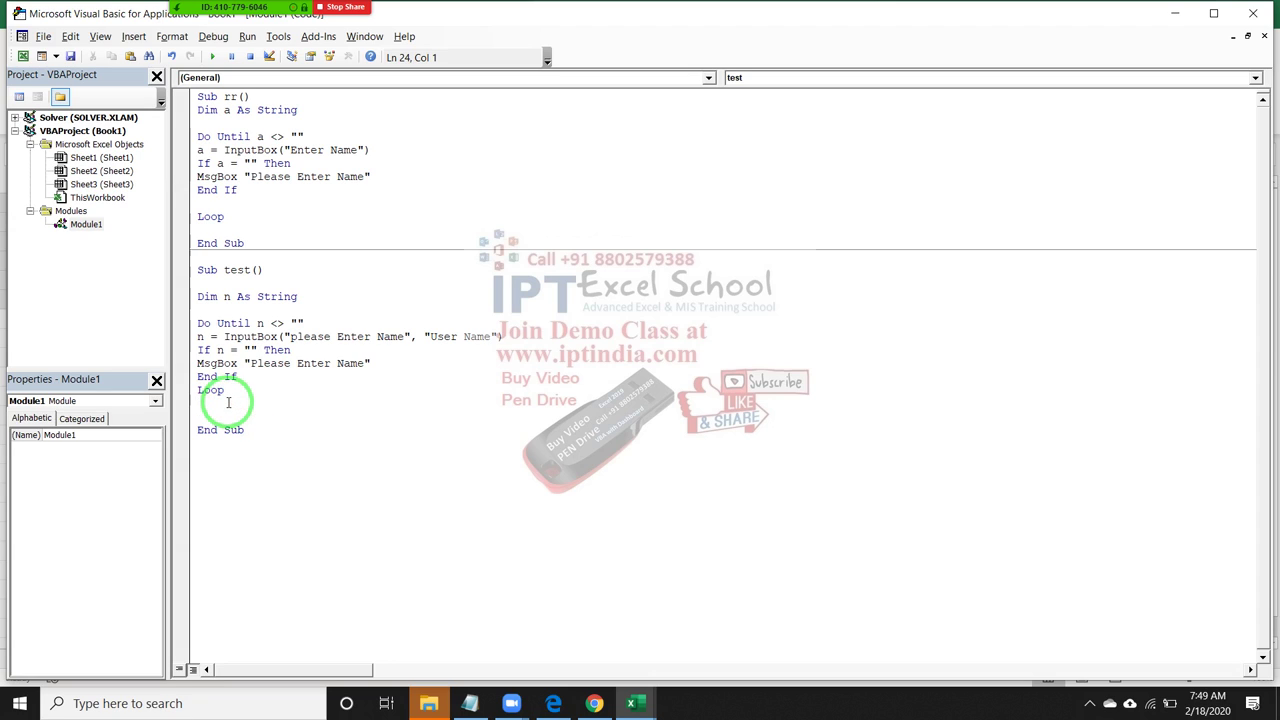
key("Return")
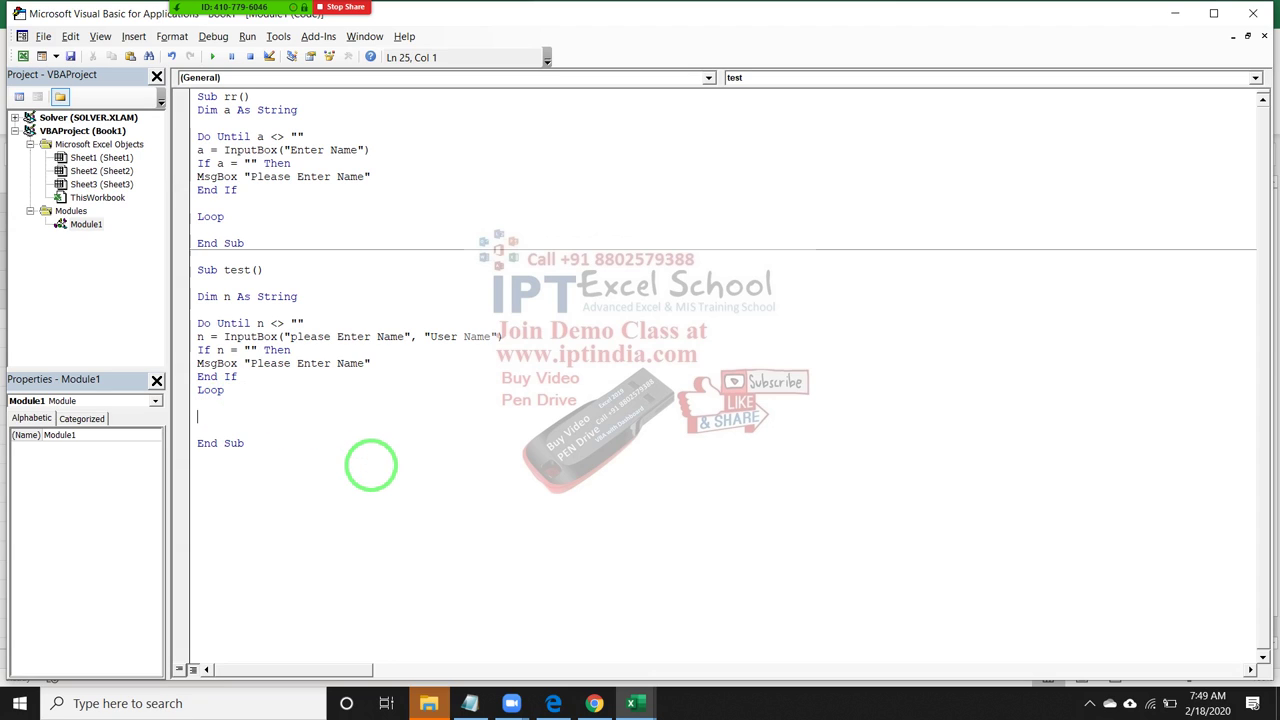
key("Up")
key("Return")
Write Range("Xfd1").End(xlToLeft).Offset(0, 1).Value = n to store the name in row 1
type("ran")
type("ge(\"")
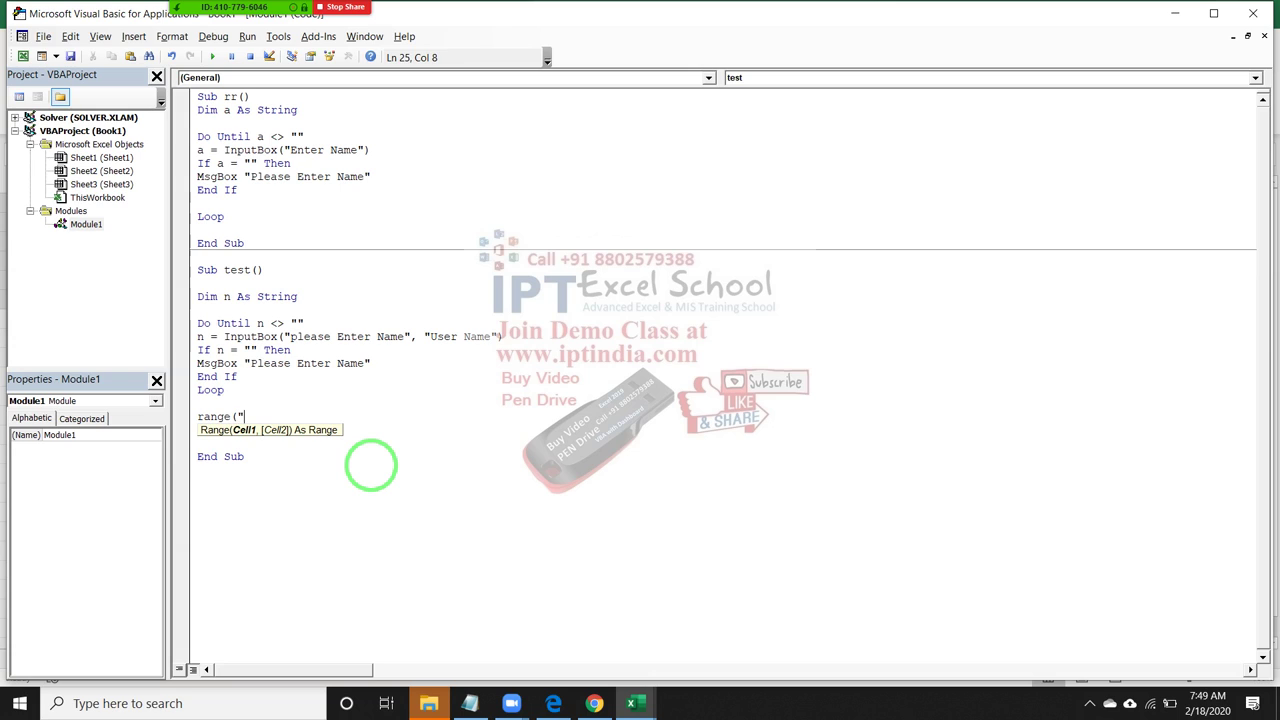
type("Xfd")
type("1\").")
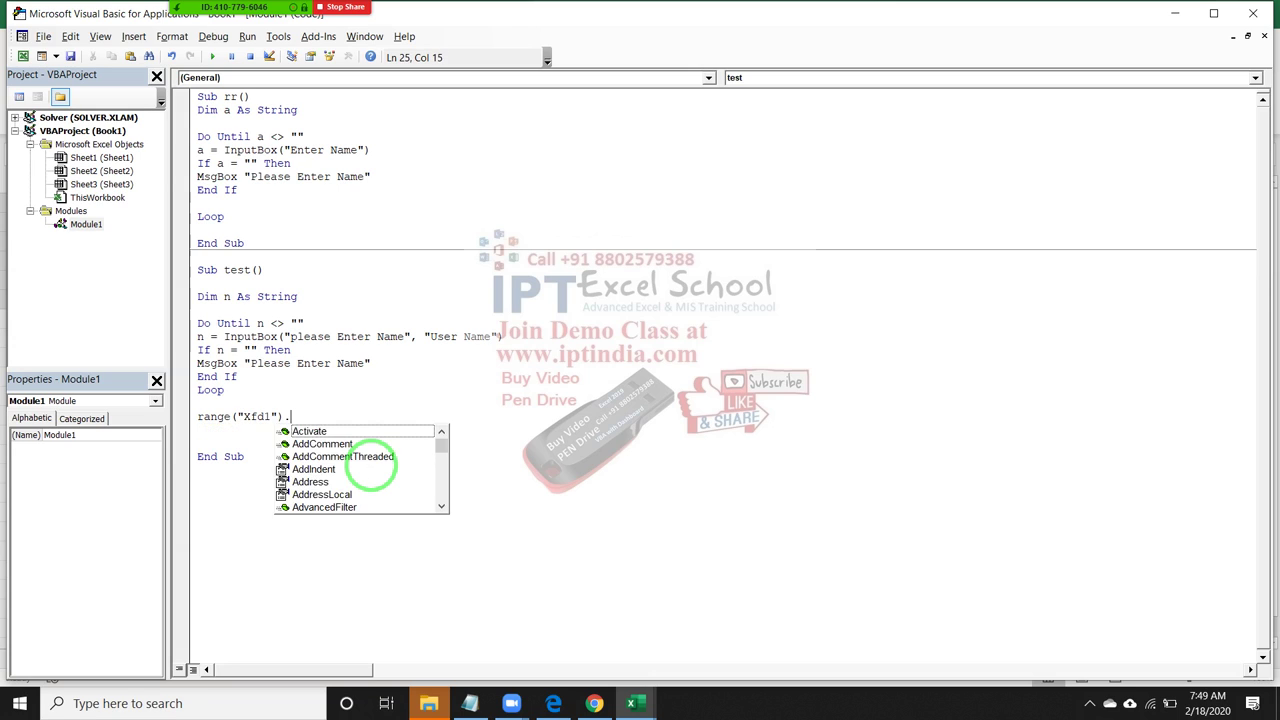
type("na")
key("Tab")
key("BackSpace")
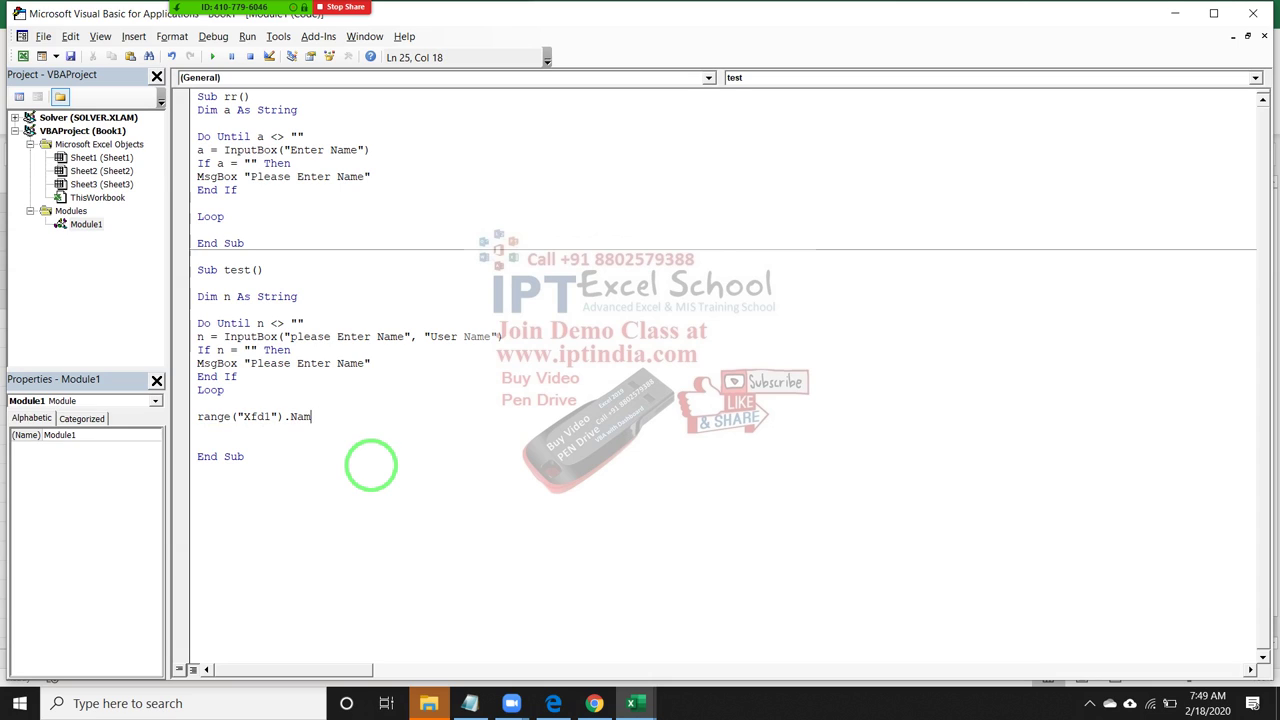
key("BackSpace")
key("BackSpace")
key("BackSpace")
key("BackSpace")
type(".en")
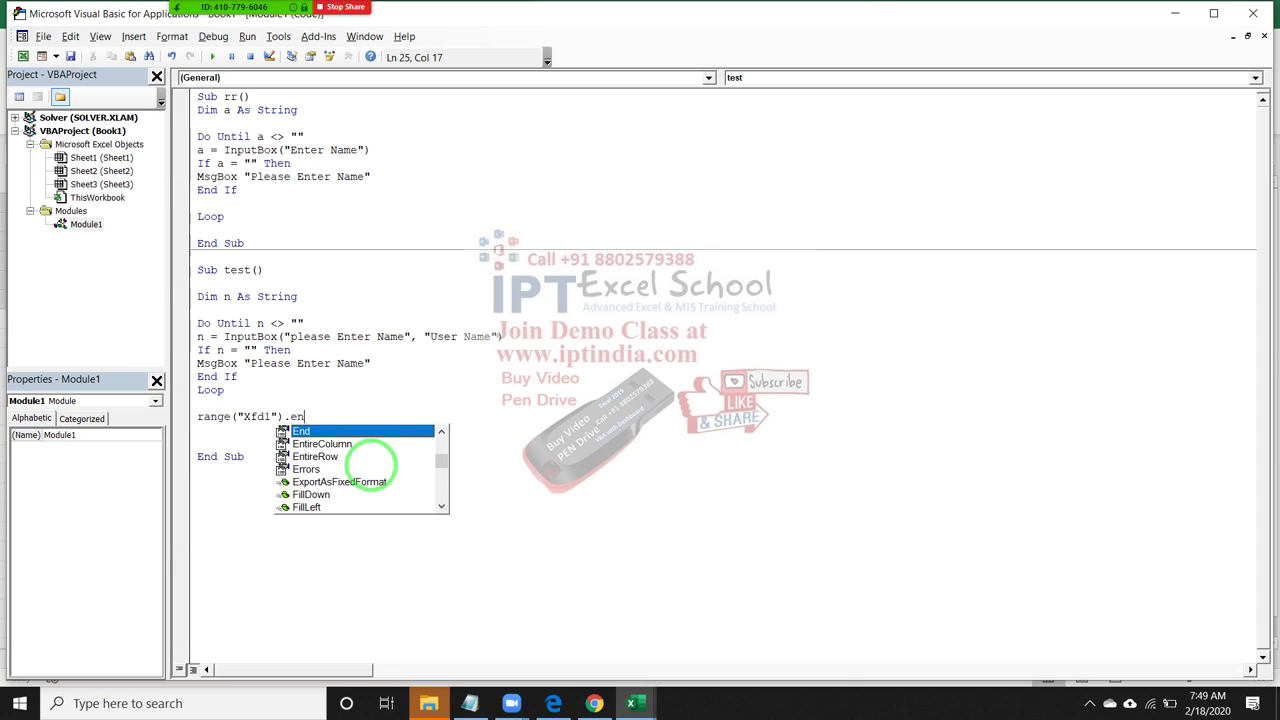
key("Tab")
type("(")
key("Down")
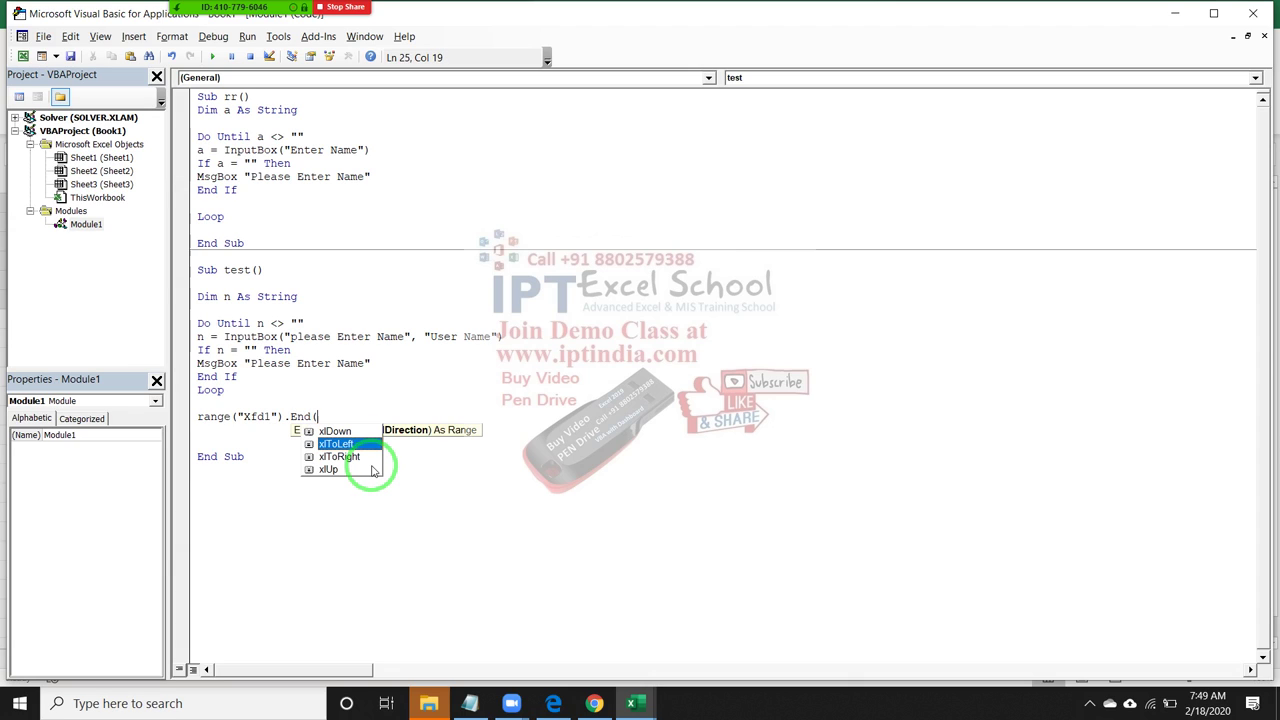
key("Tab")
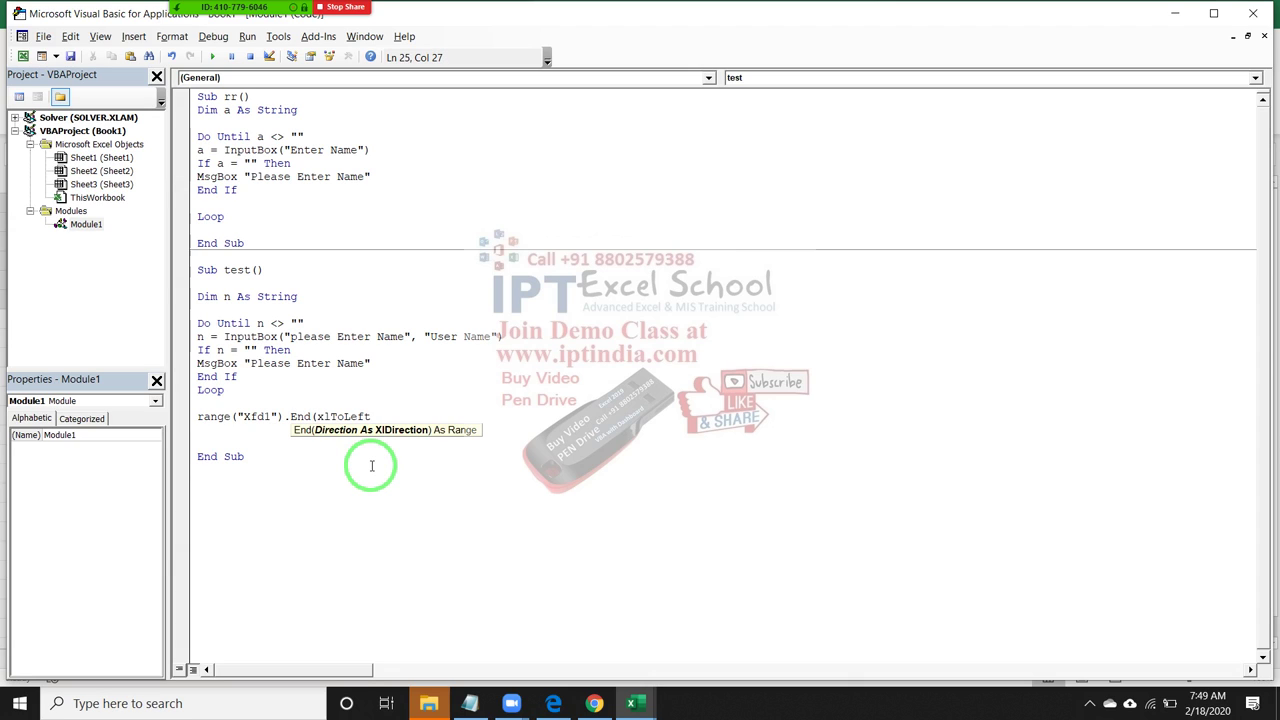
type(").")
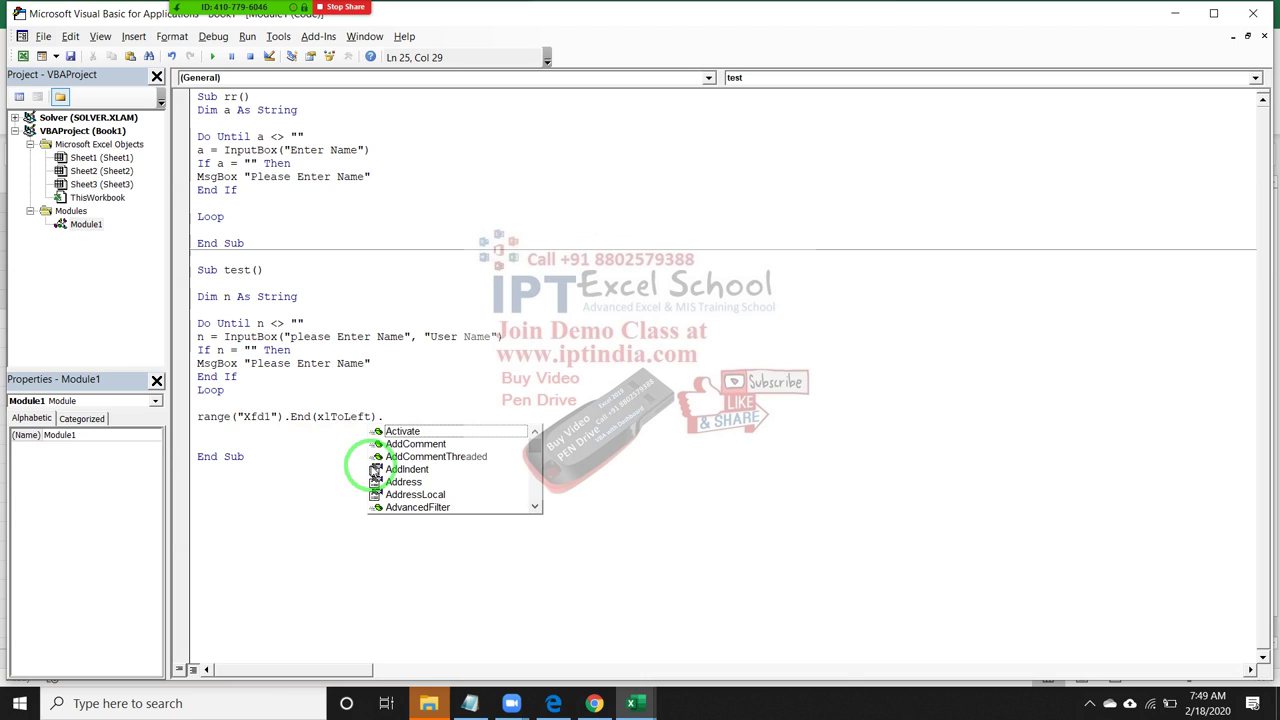
type("of")
key("Tab")
type("(")
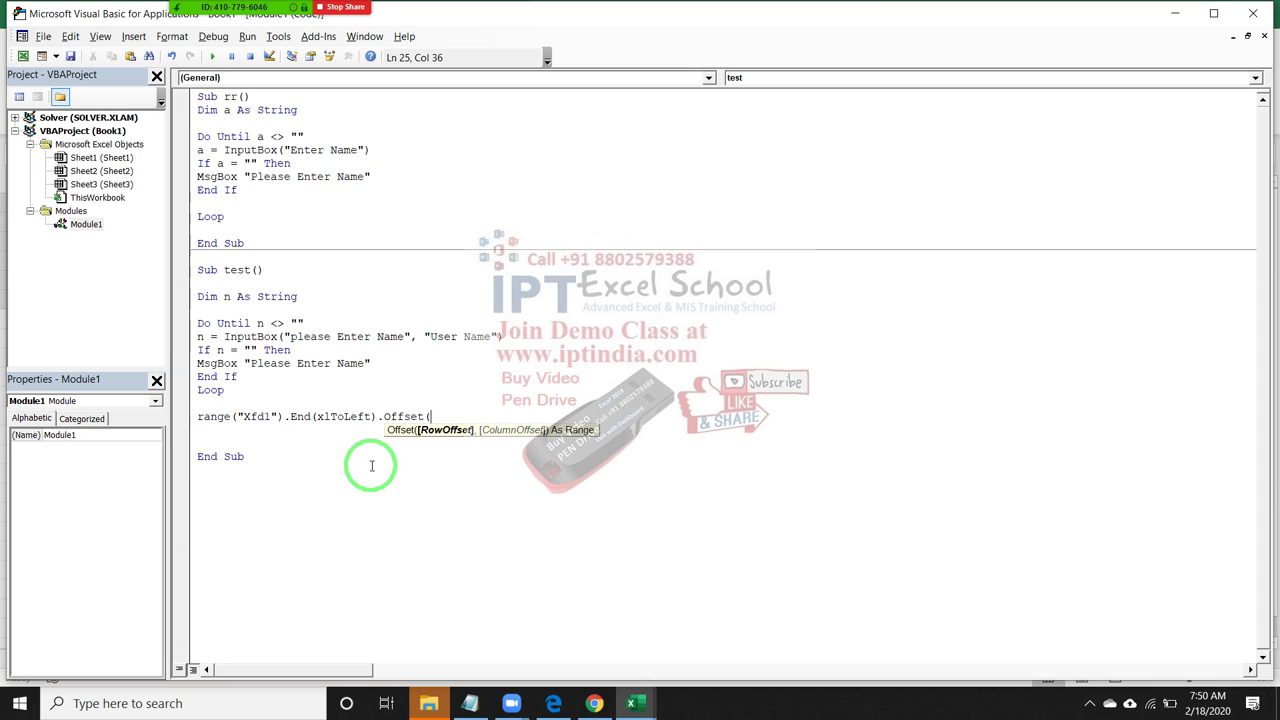
type("0,1).")
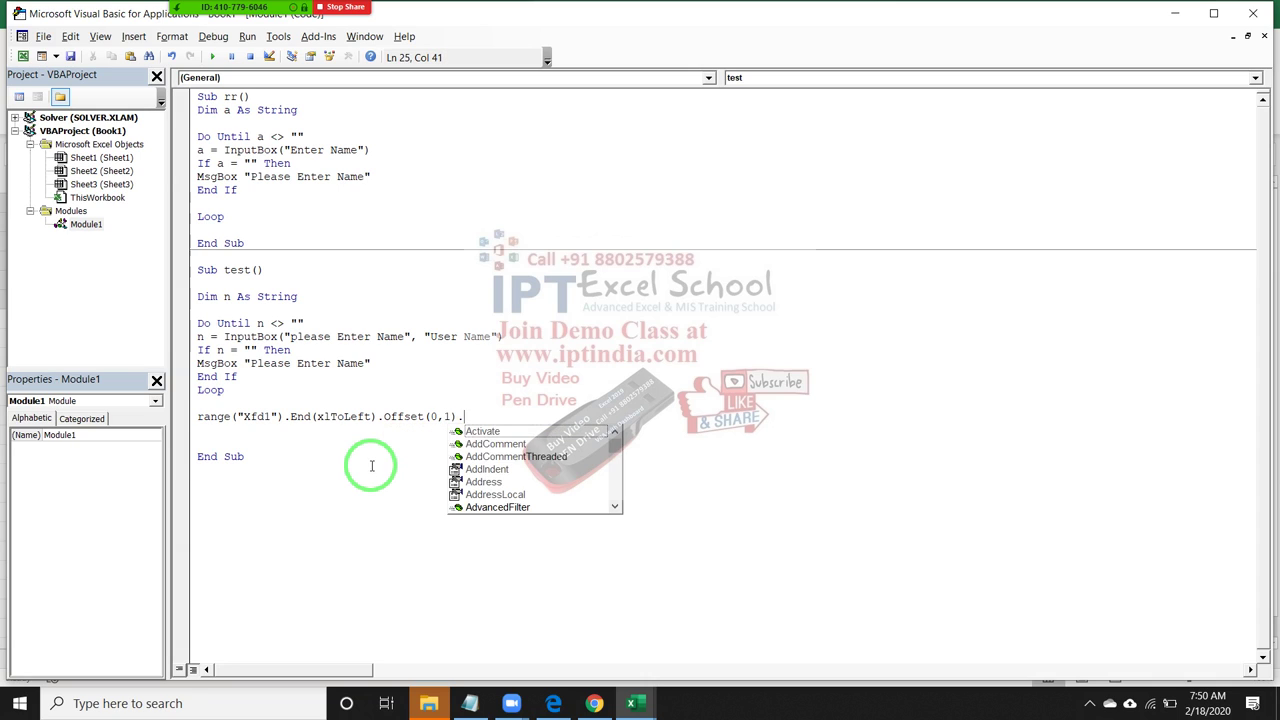
type("v")
key("Down")
key("Tab")
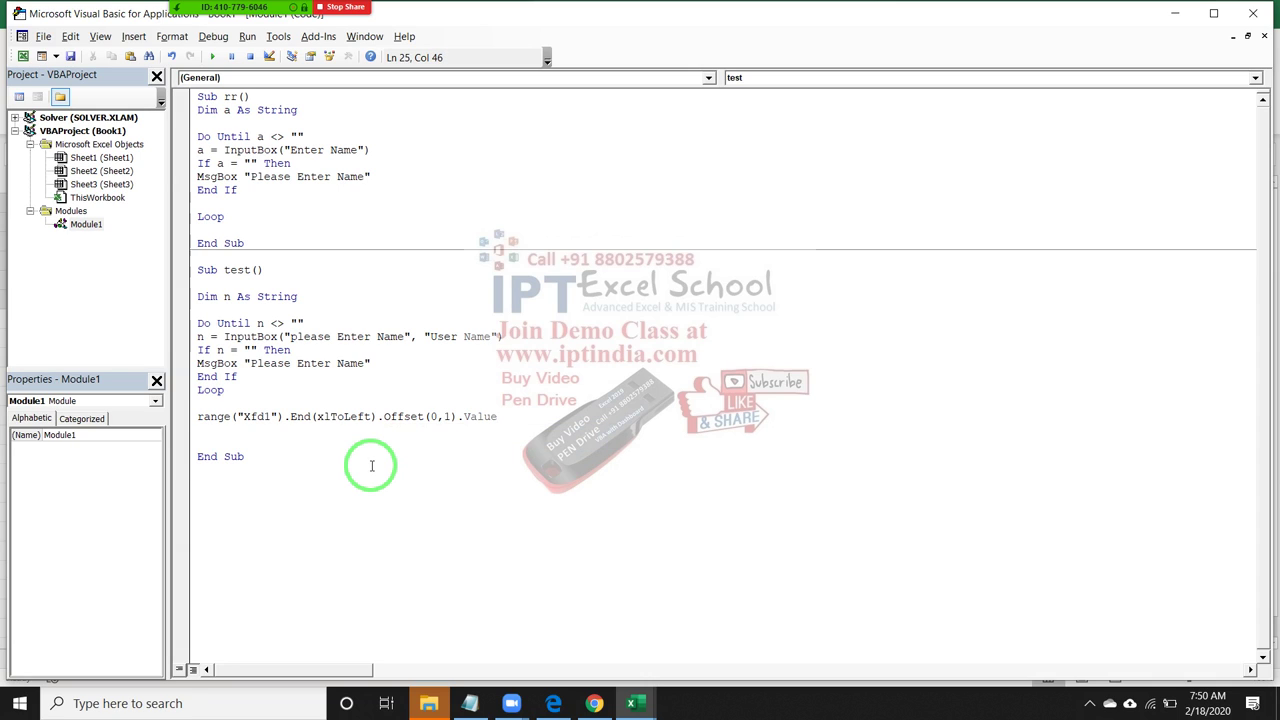
type("= ")
type("n")
key("Return")
key("Return")
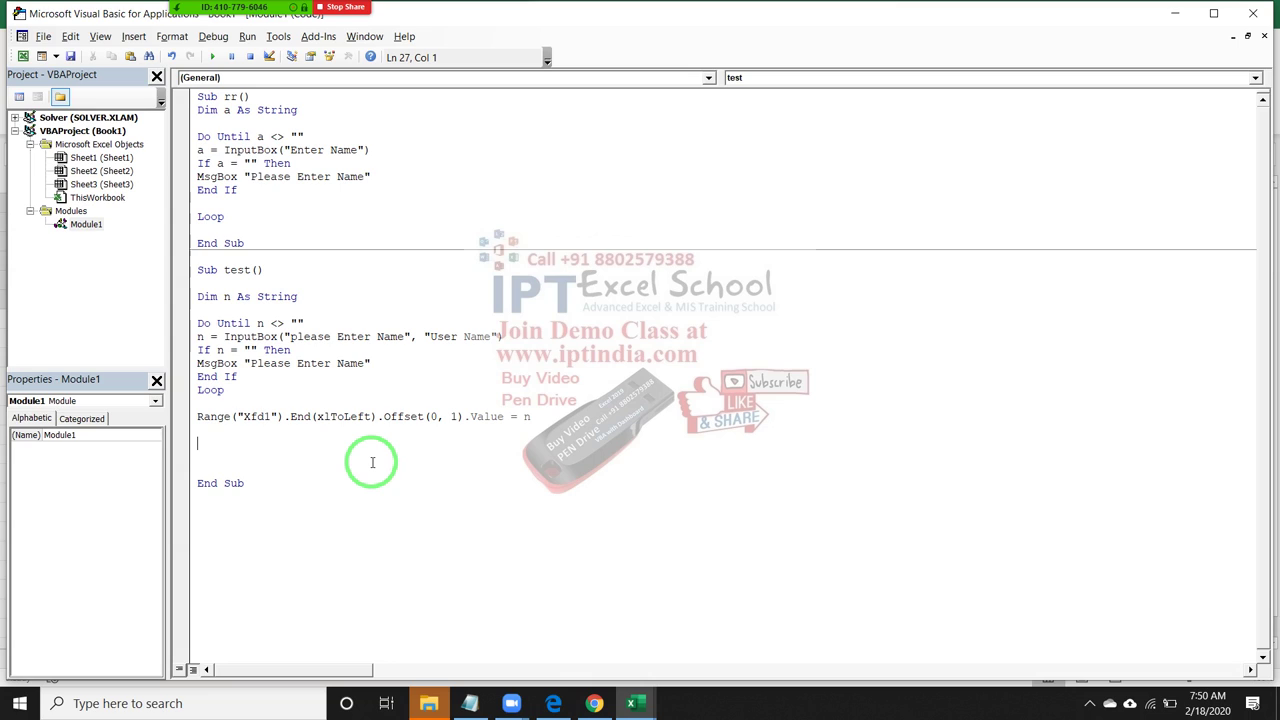
Start an ans InputBox line, then clear it to make room for a loop
type("ans ")
type("= input")
type("box(")
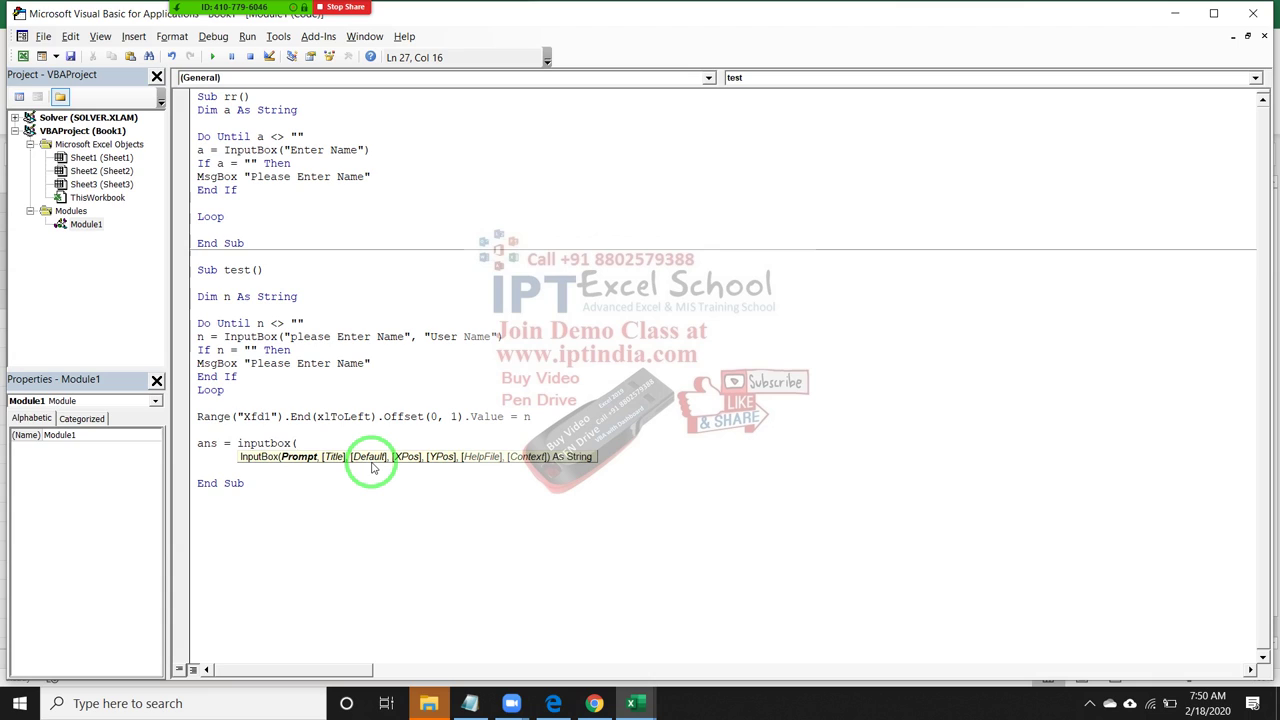
type("\"")
key("BackSpace")
type("\"En")
key("BackSpace")
key("BackSpace")
key("BackSpace")
key("BackSpace")
key("BackSpace")
key("BackSpace")
key("BackSpace")
key("BackSpace")
key("BackSpace")
key("BackSpace")
key("BackSpace")
key("BackSpace")
key("BackSpace")
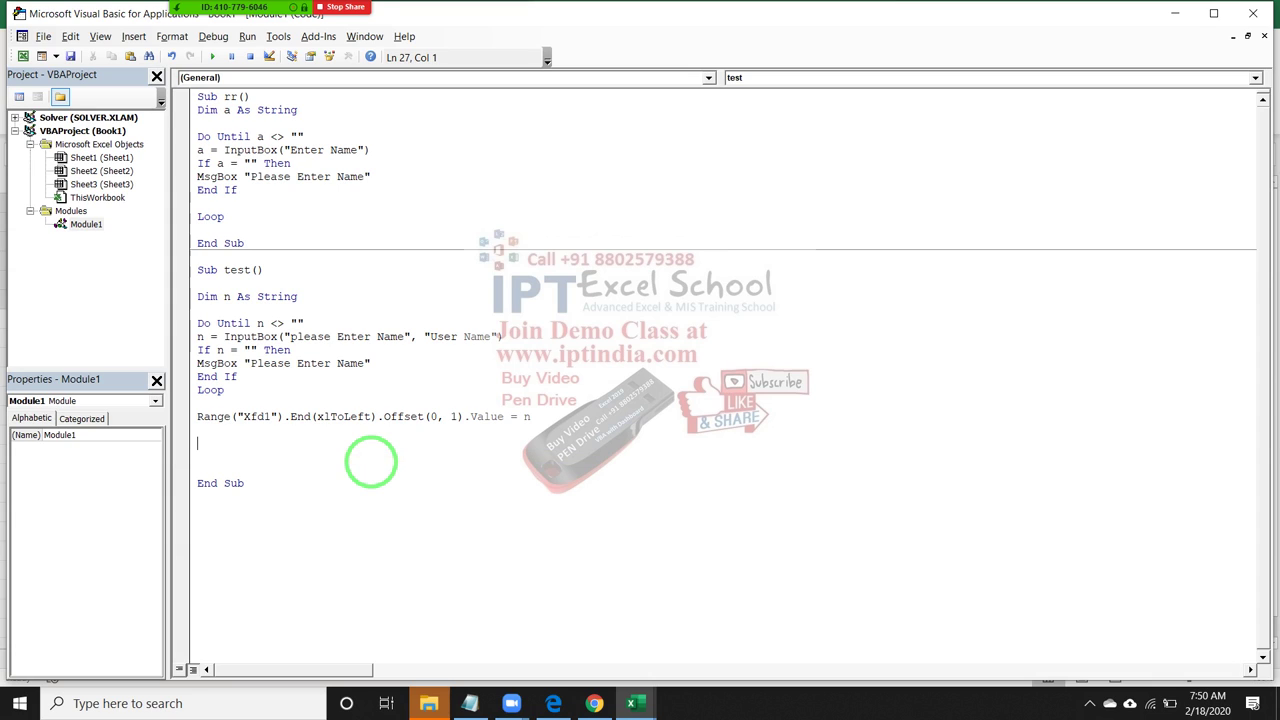
key("Return")
key("Up")
Add For i = 2 To 6 after checking the question rows on the worksheet
type("for ")
type("i = 2")
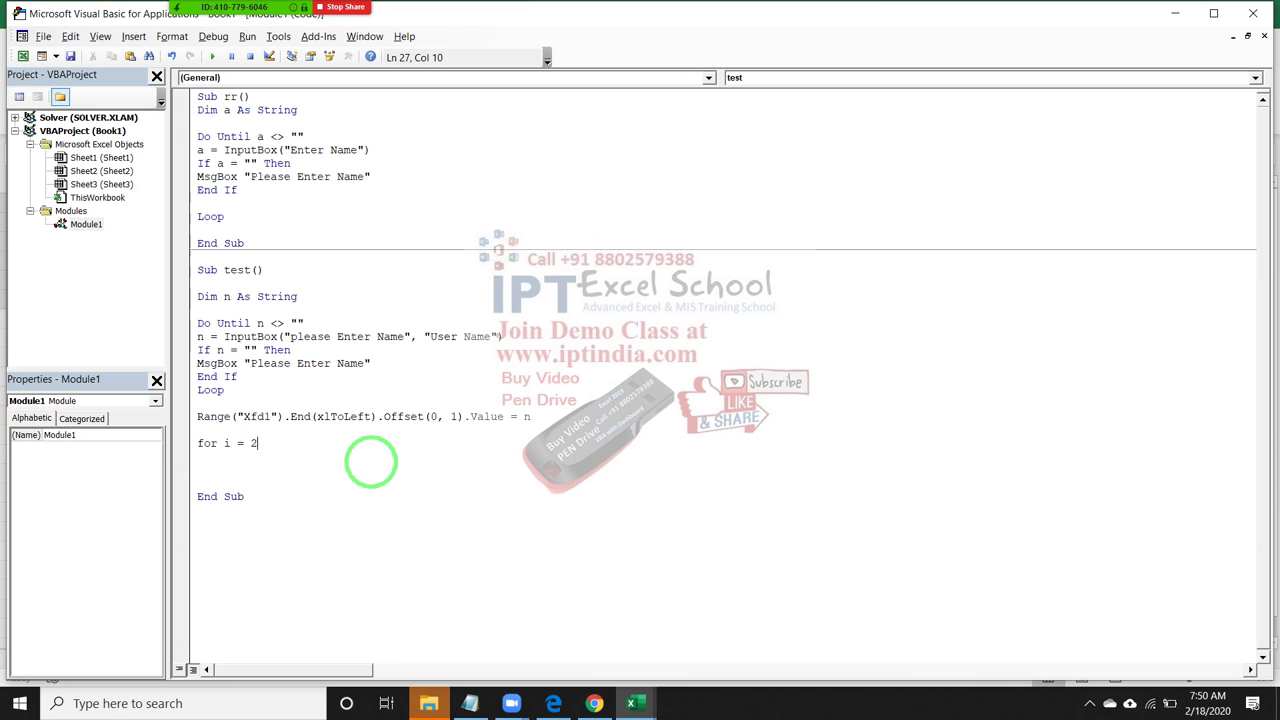
type(" to")
key("alt+F11")
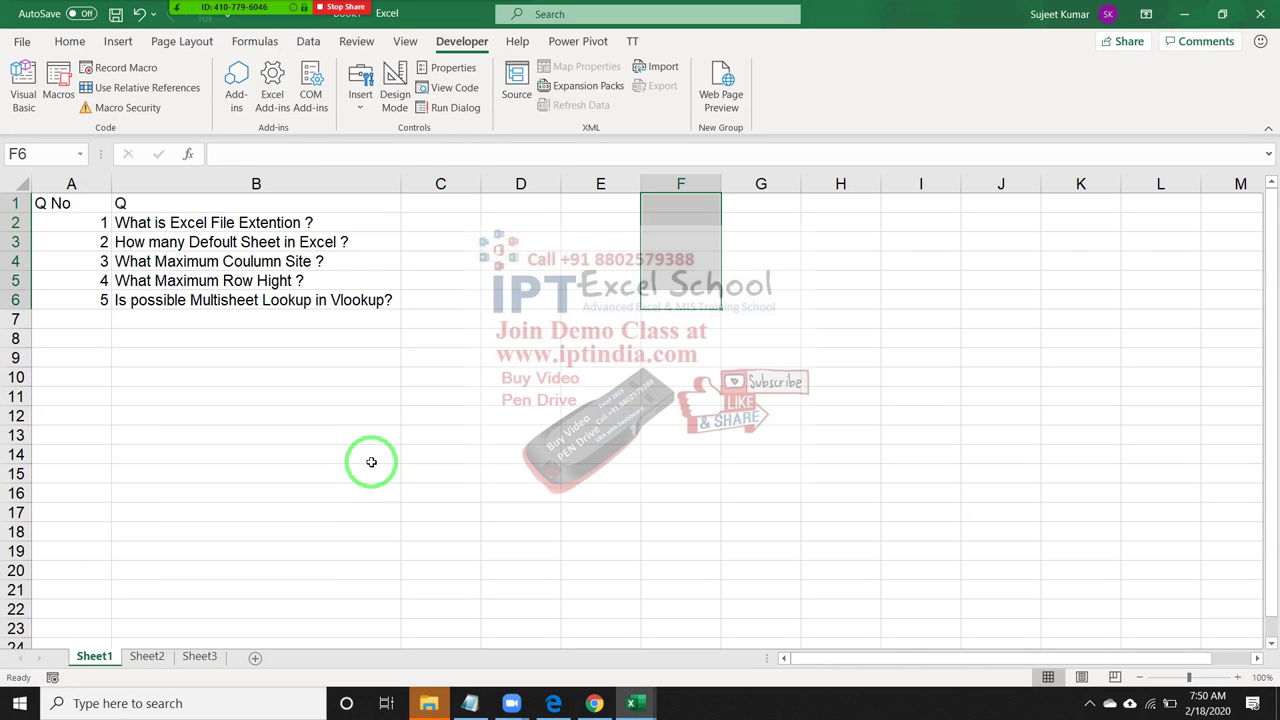
key("alt+F11")
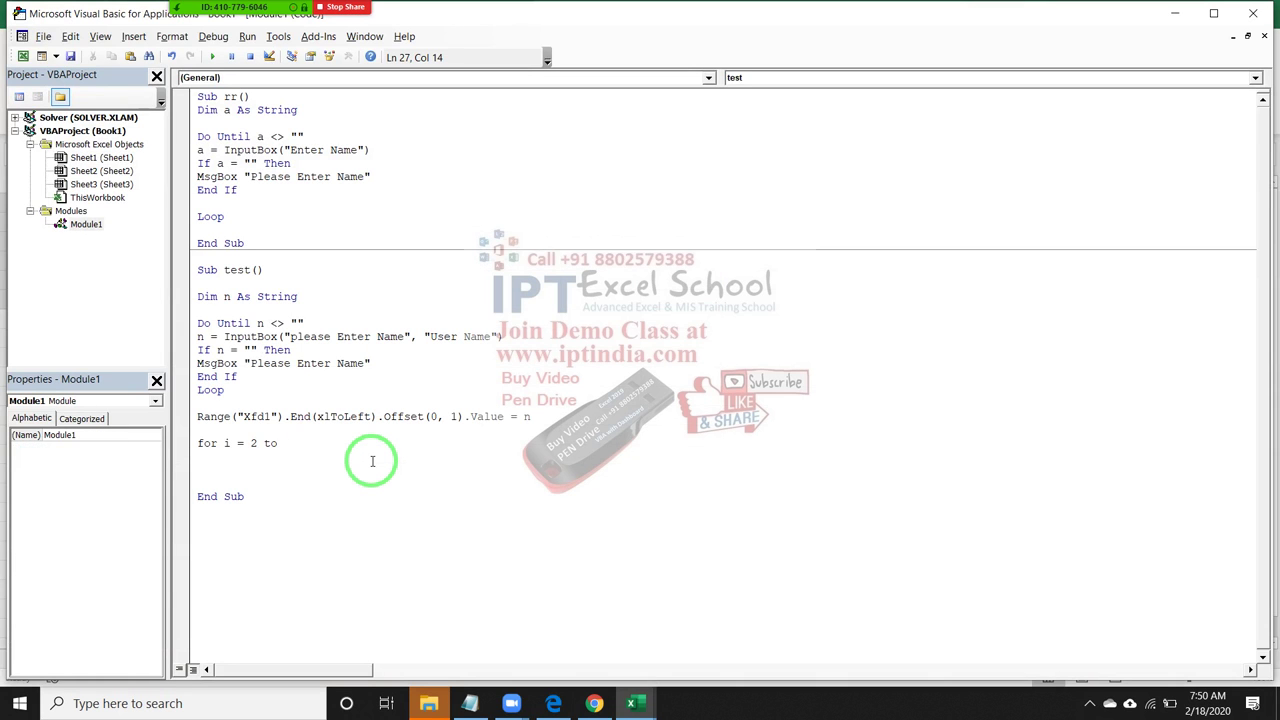
type("6")
key("Return")
Write ans = InputBox(Cells(i, 1), "Q-" & i - 1) inside the For loop
type("ans=i")
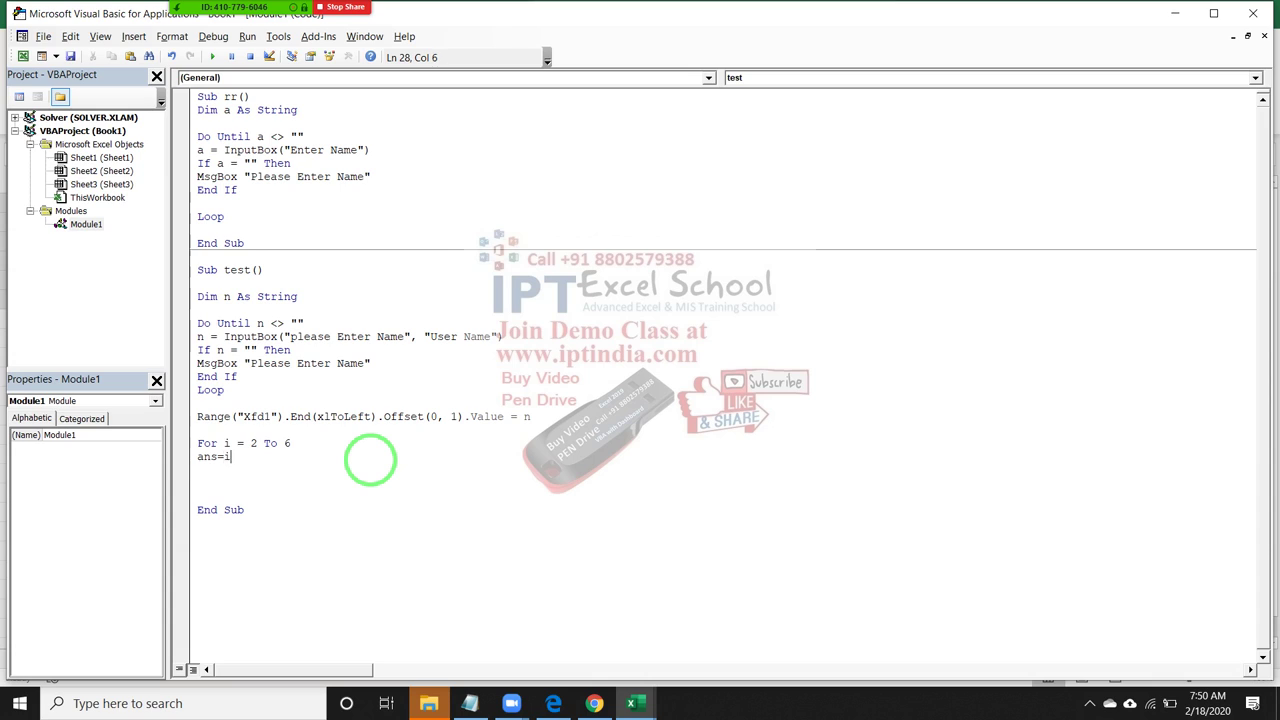
type("nputbo")
type("x(\"")
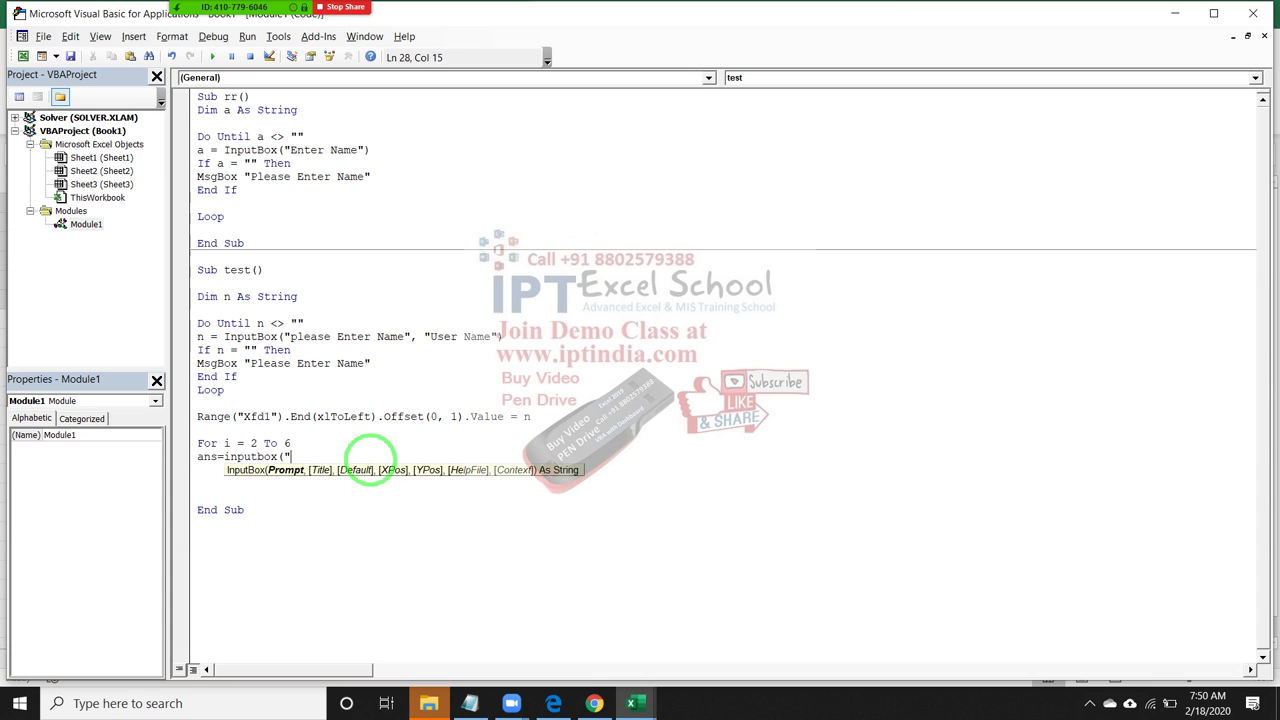
key("BackSpace")
type("cells")
type("(")
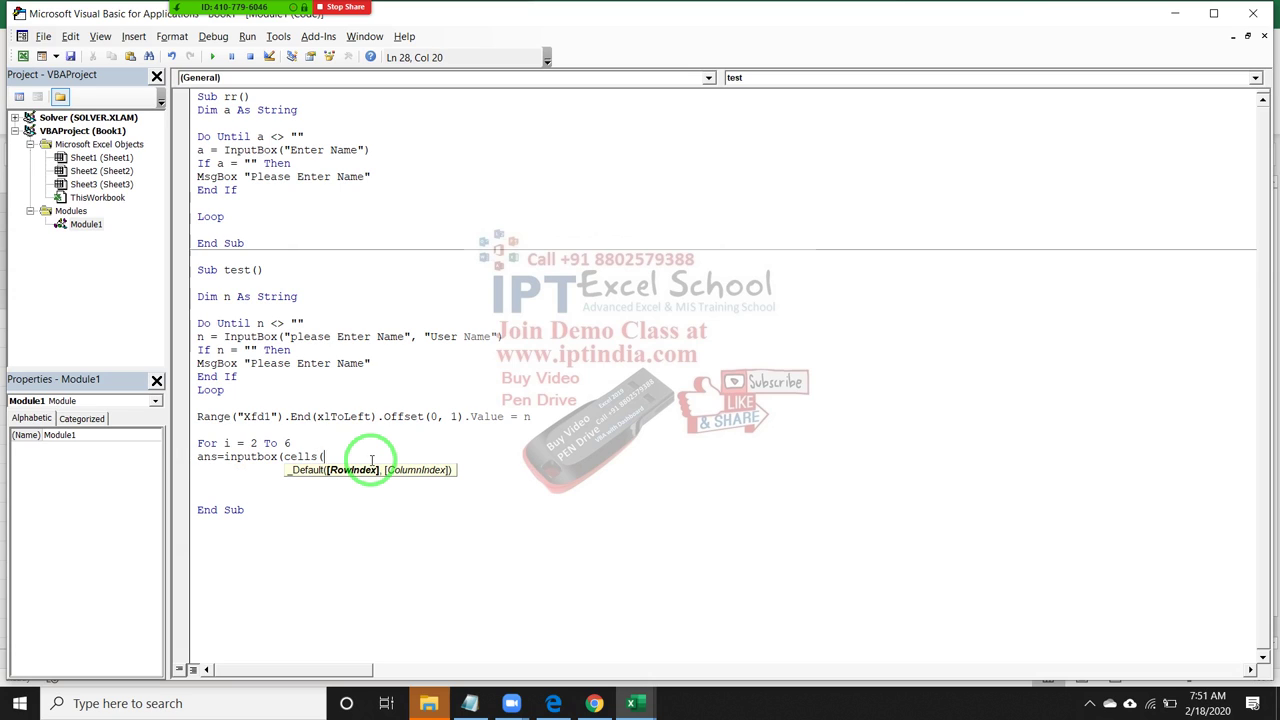
type("i,")
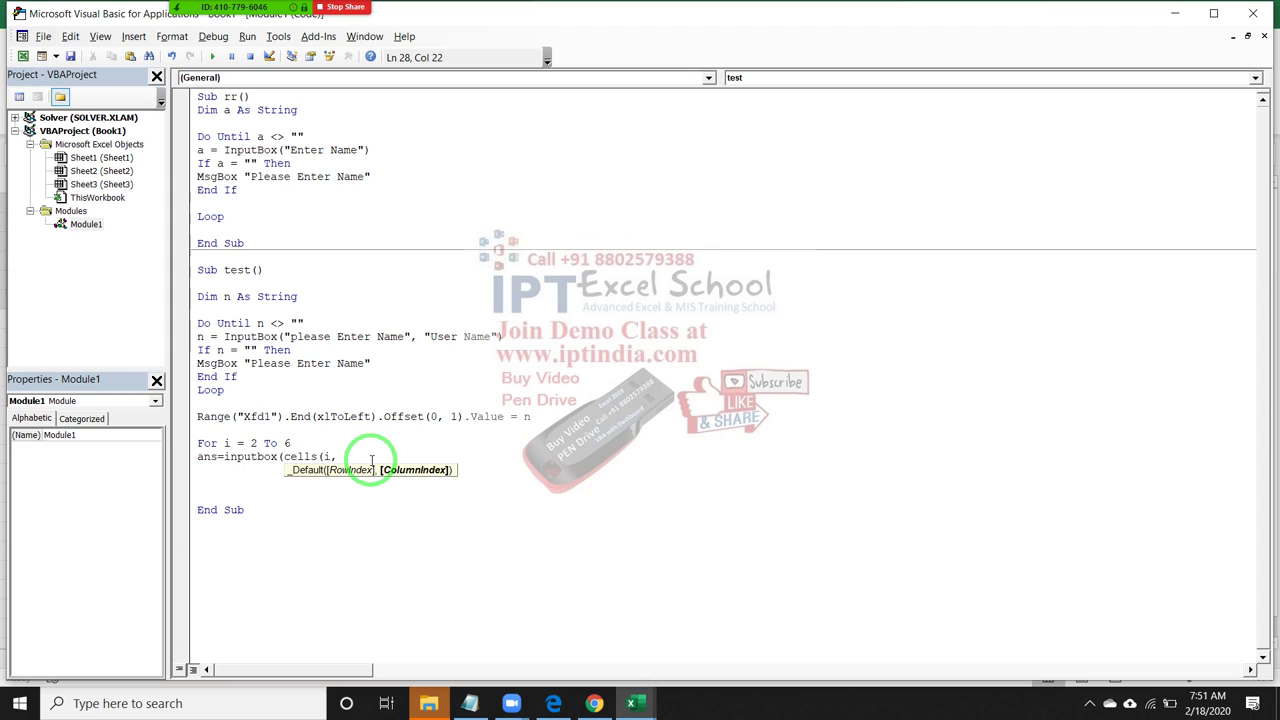
type("1)")
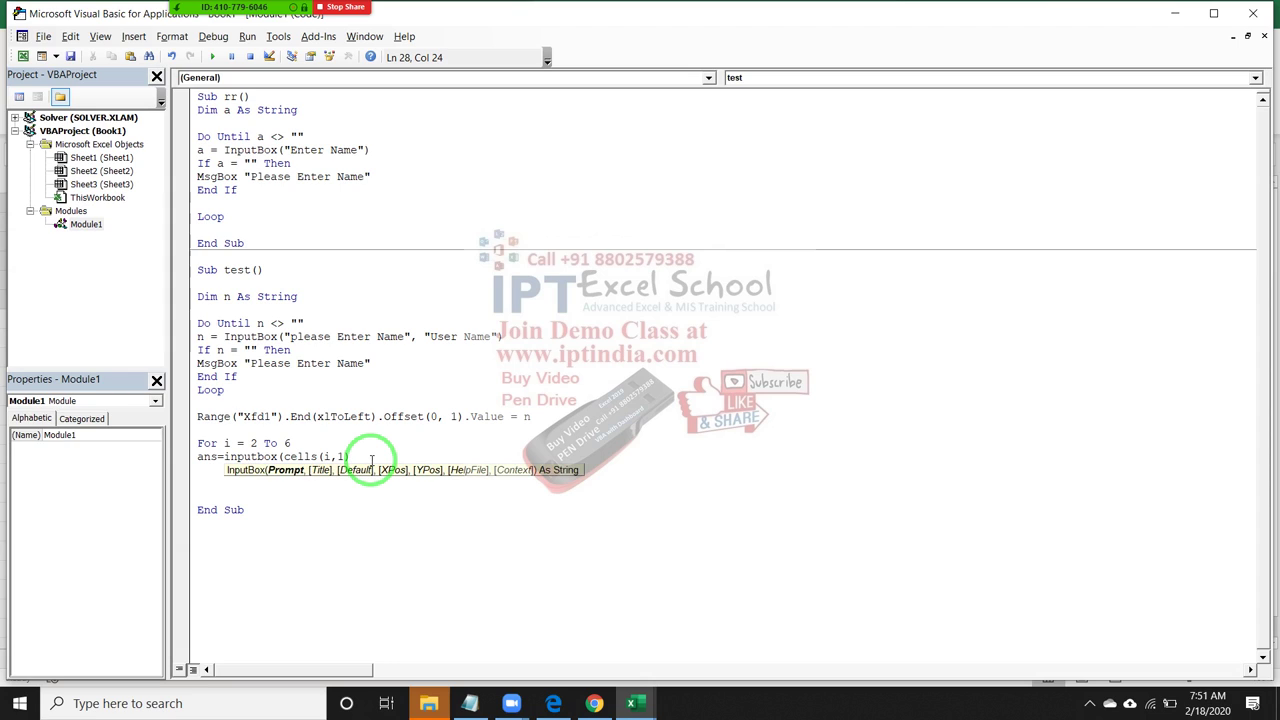
type(",")
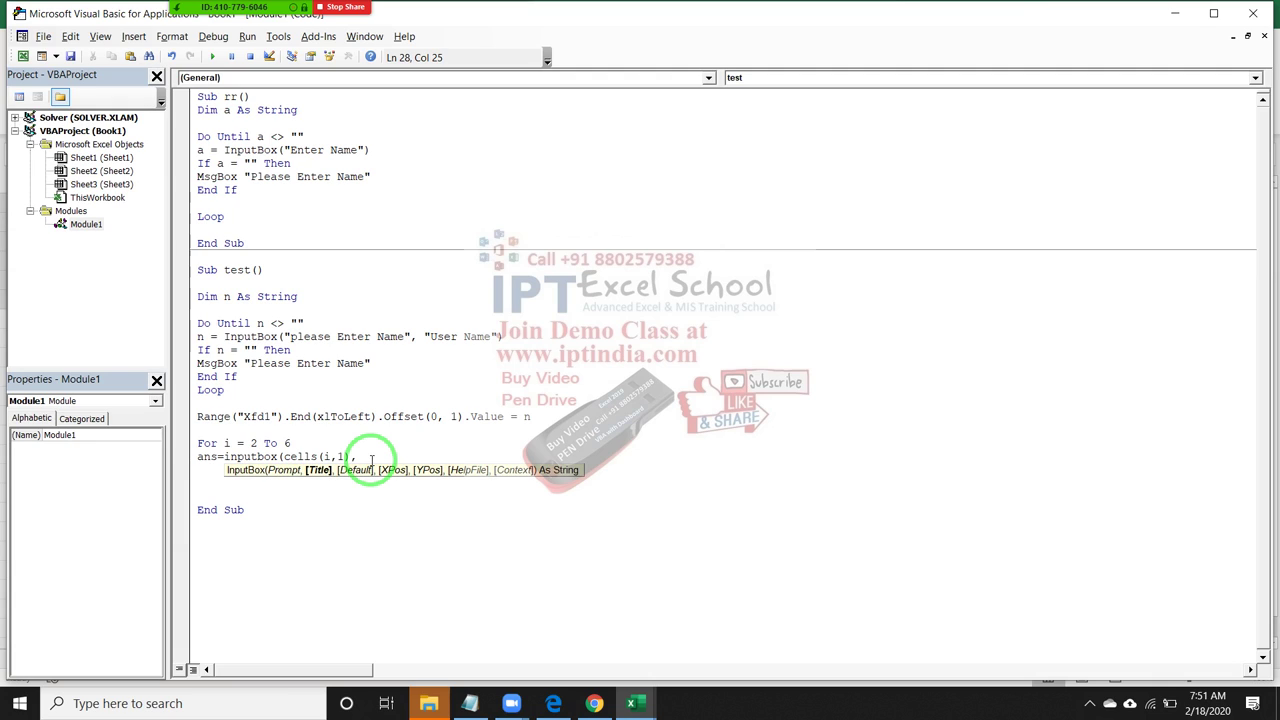
type("\"Q\"")
key("BackSpace")
type("-")
type("\"")
type(" & ")
type("i")
type("-1")
type(",")
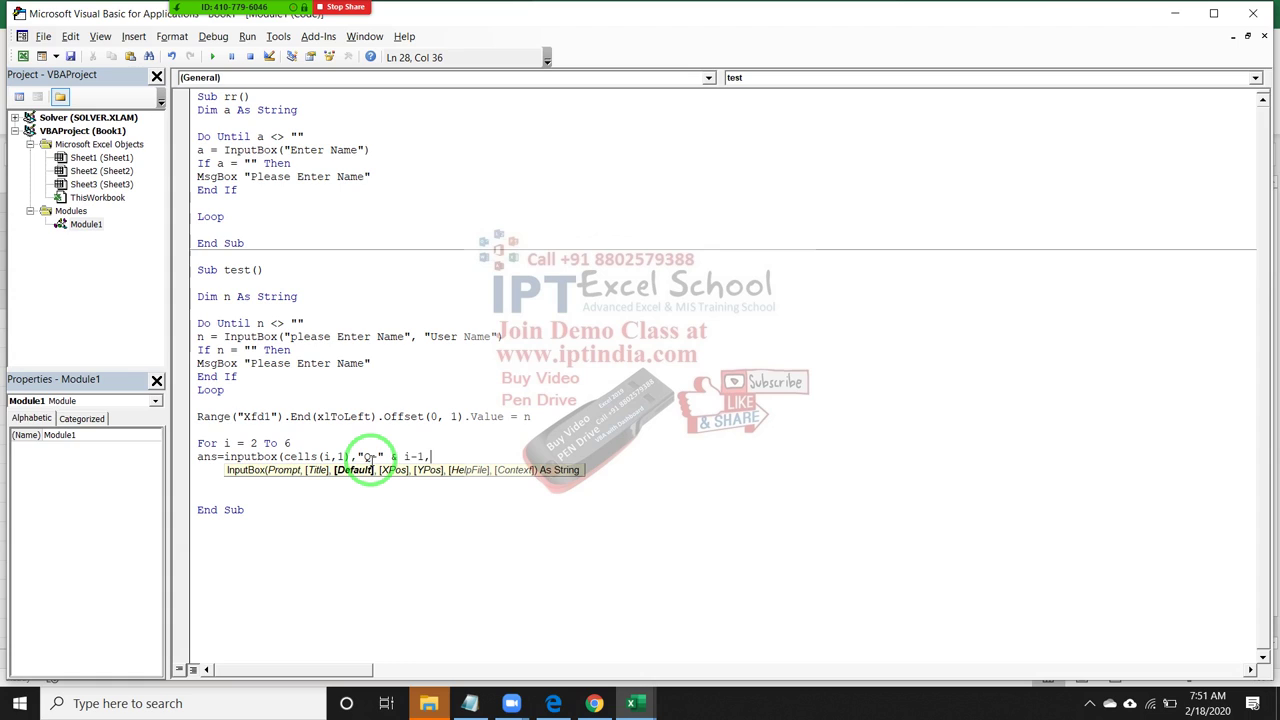
key("BackSpace")
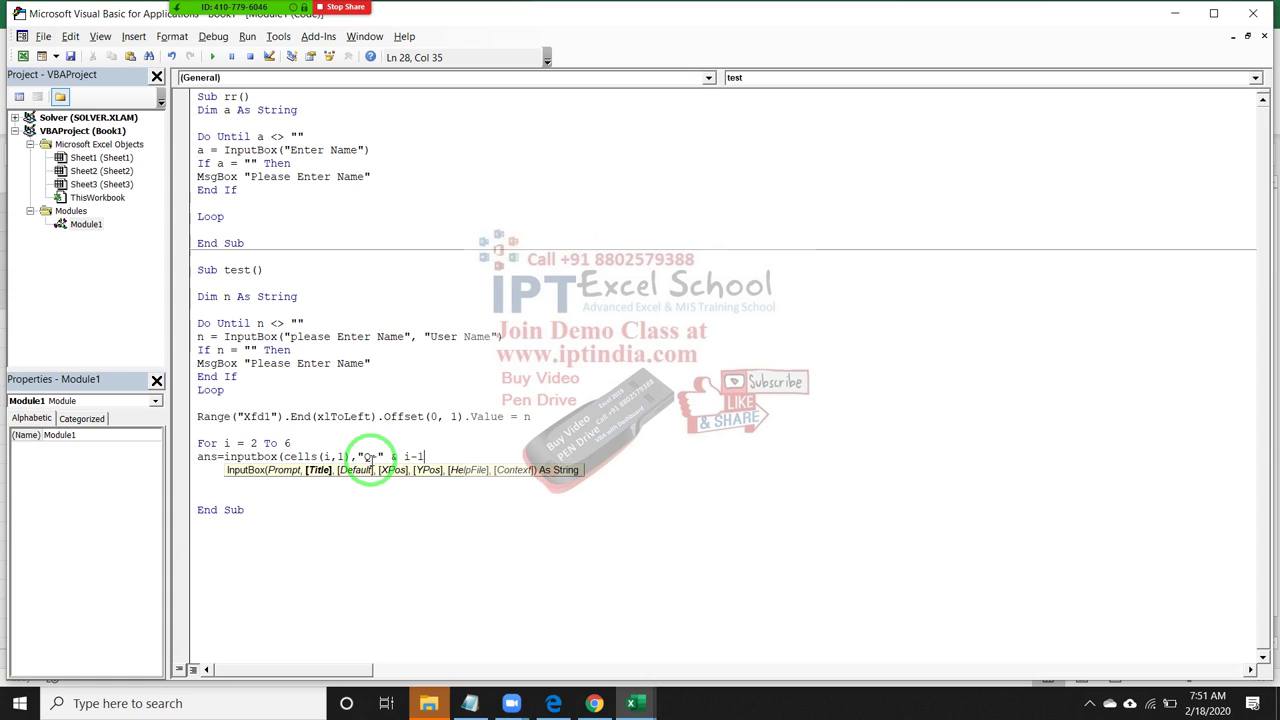
type(")")
key("Return")
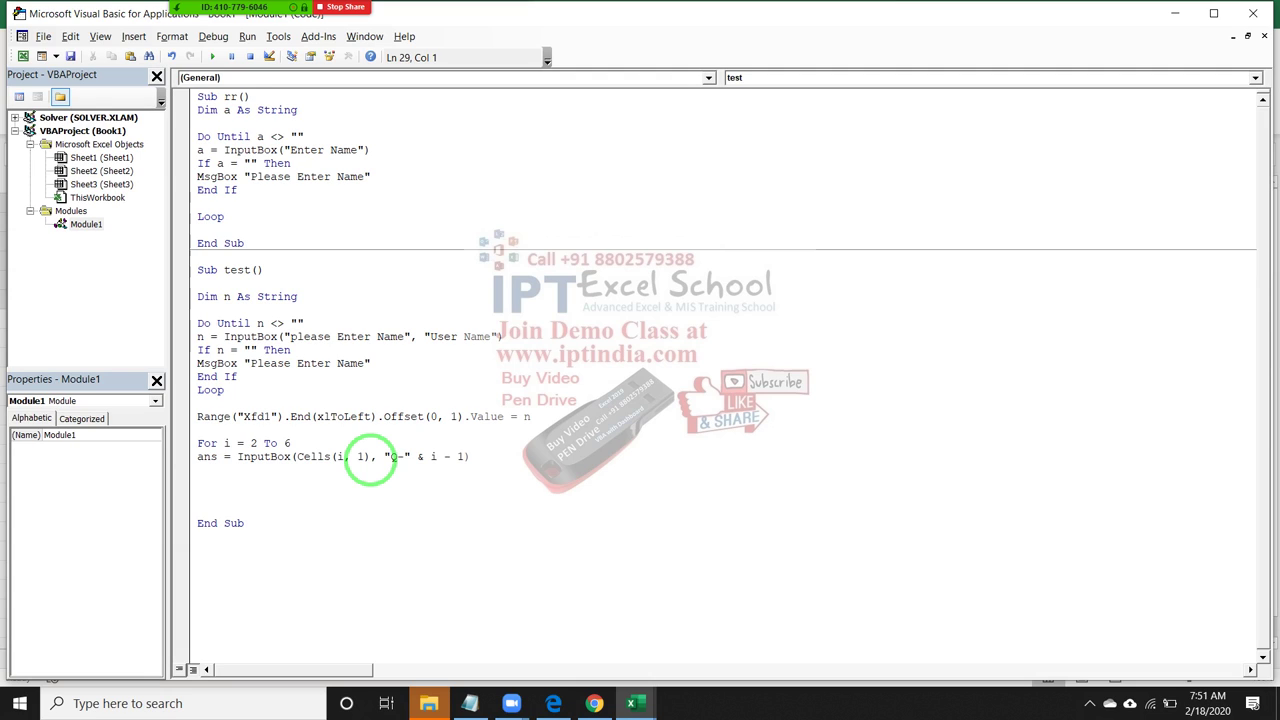
Add c = Range("Xfd1").End(xlToLeft).Offset(0, 1).Column to hold the user's column number
left_click(524, 414)
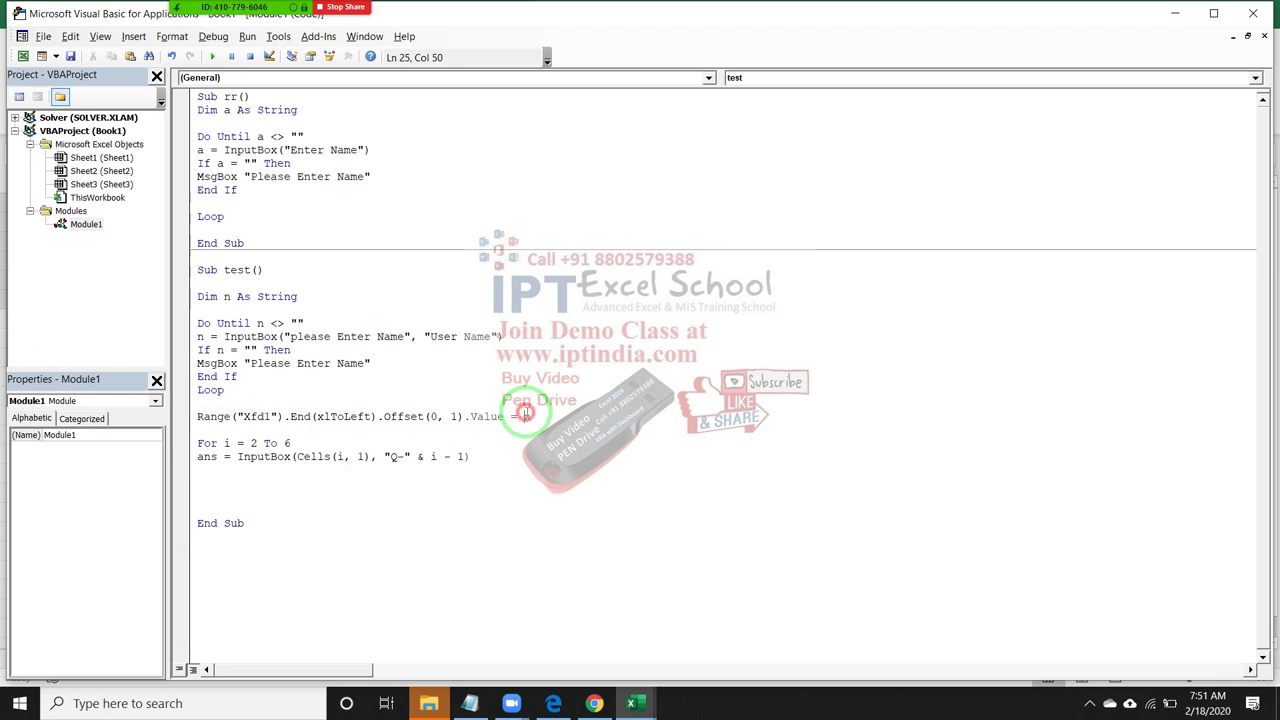
left_click(450, 417)
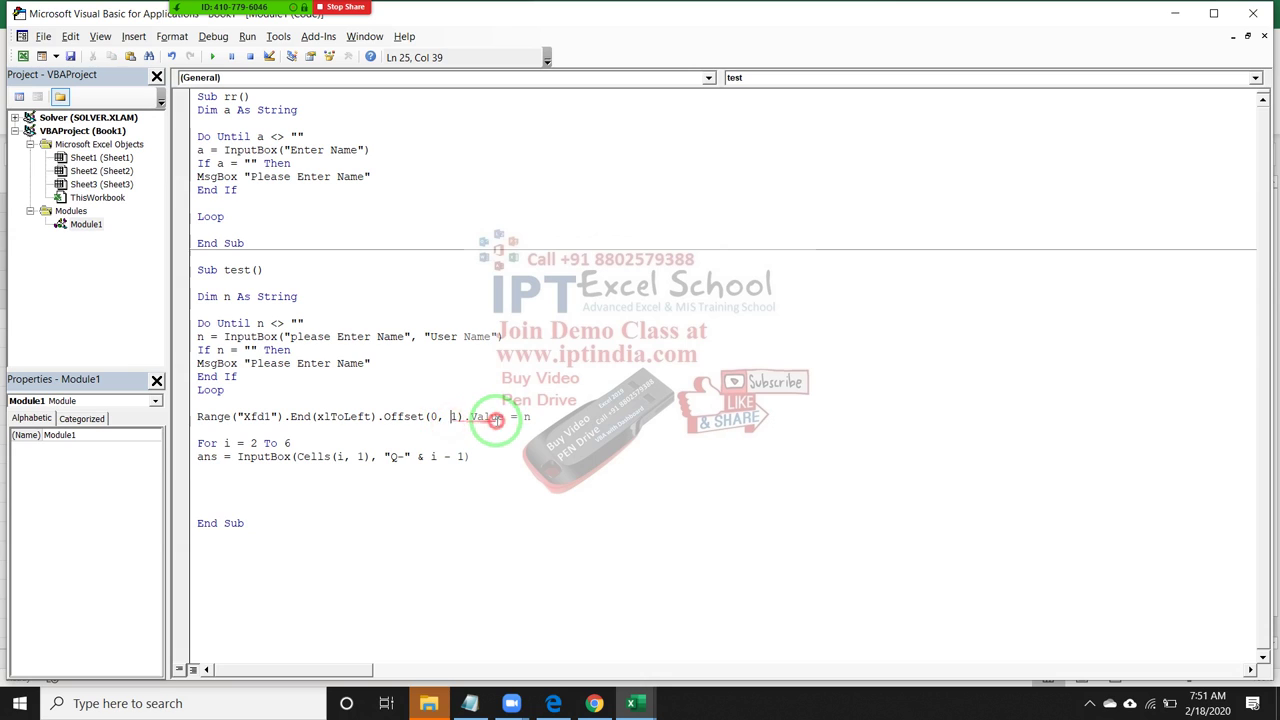
mouse_move(503, 417)
left_mouse_down()
mouse_move(295, 395)
mouse_move(199, 410)
left_mouse_up()
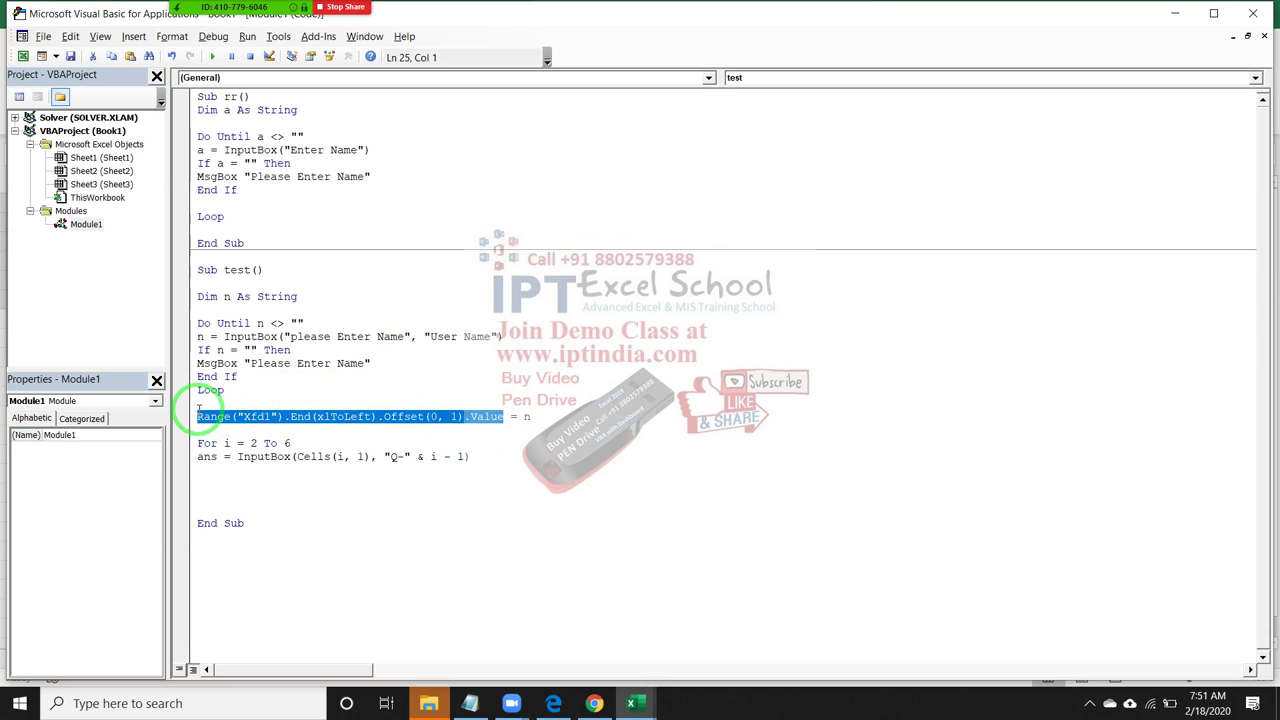
key("ctrl+c")
left_click(200, 403)
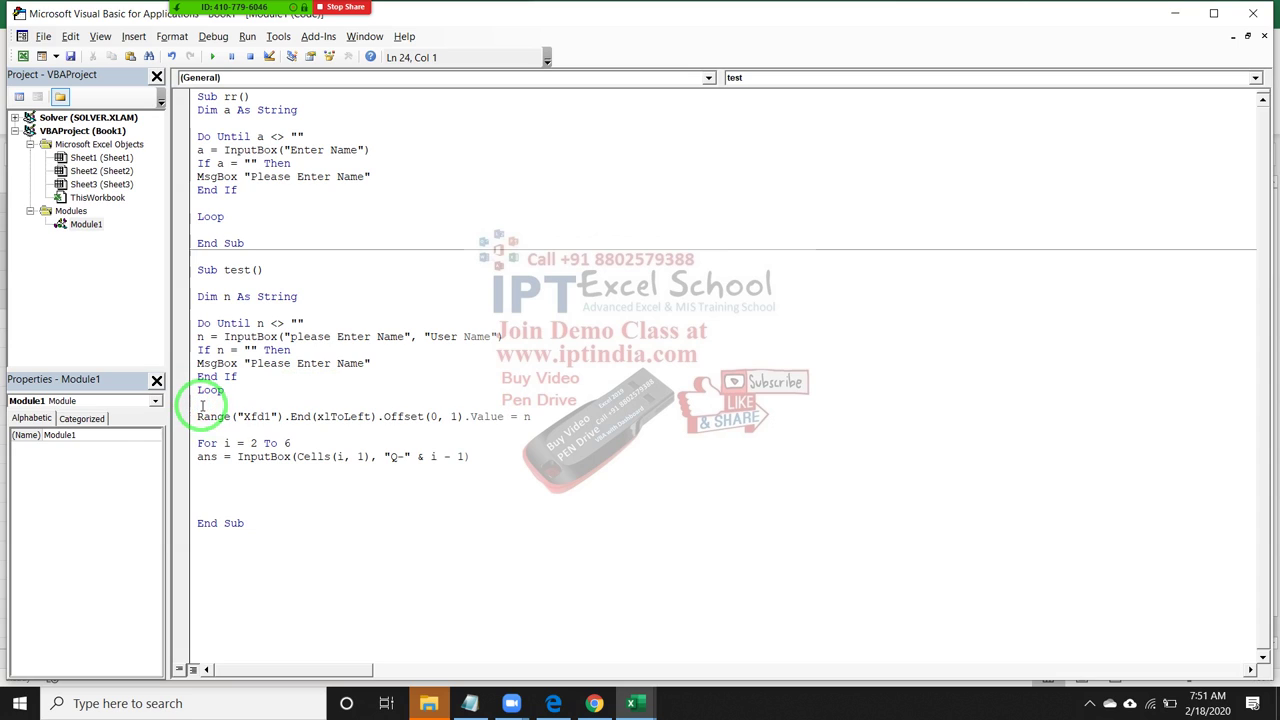
key("ctrl+v")
key("BackSpace")
key("BackSpace")
key("BackSpace")
key("BackSpace")
key("BackSpace")
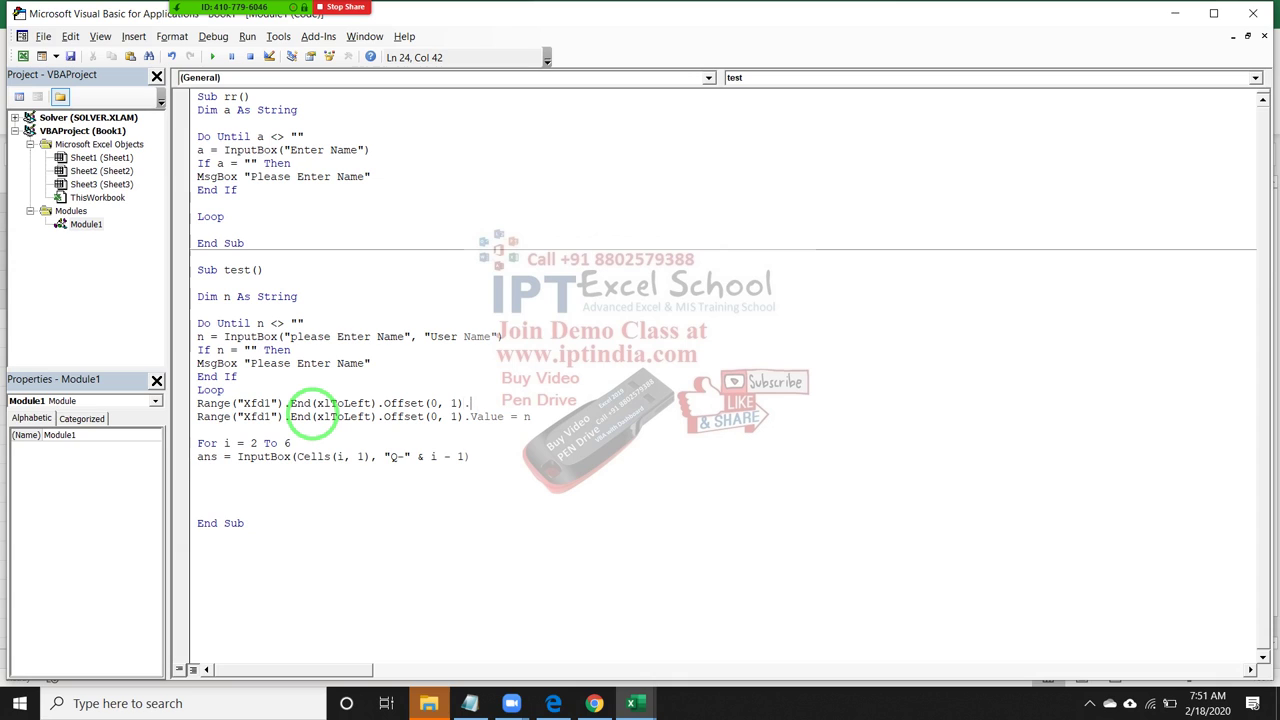
type(".")
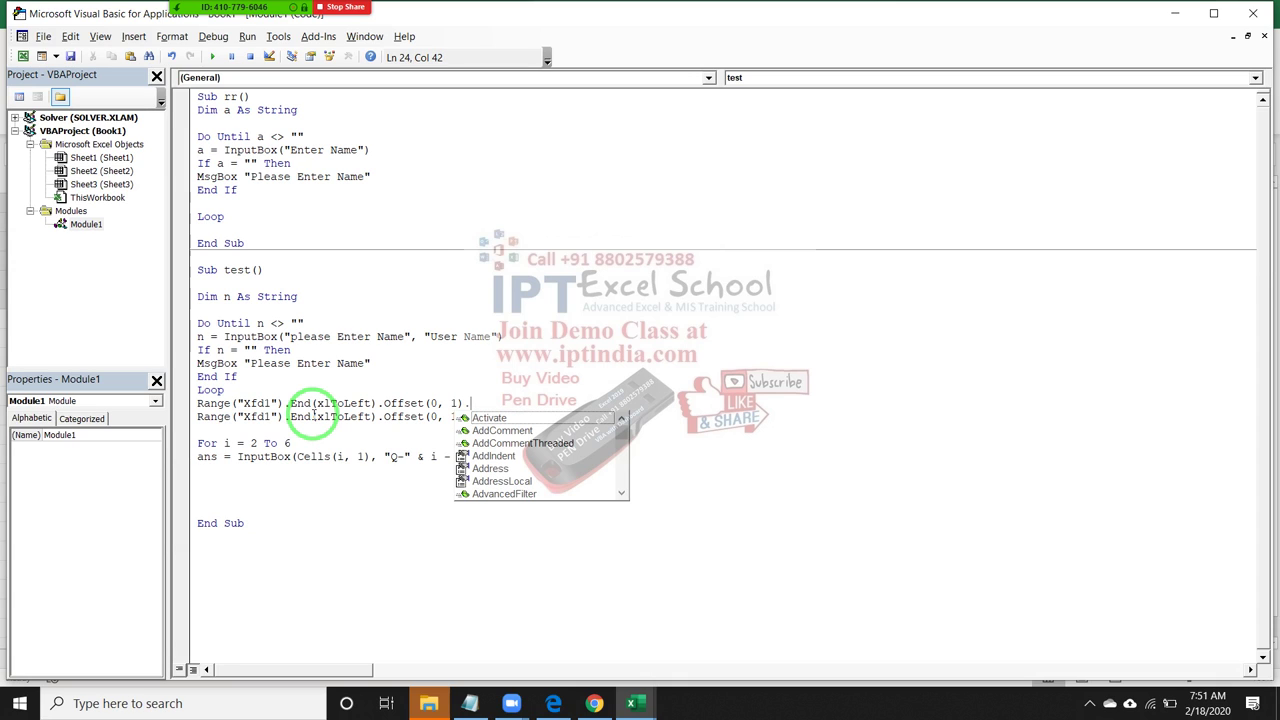
type("Col")
key("Tab")
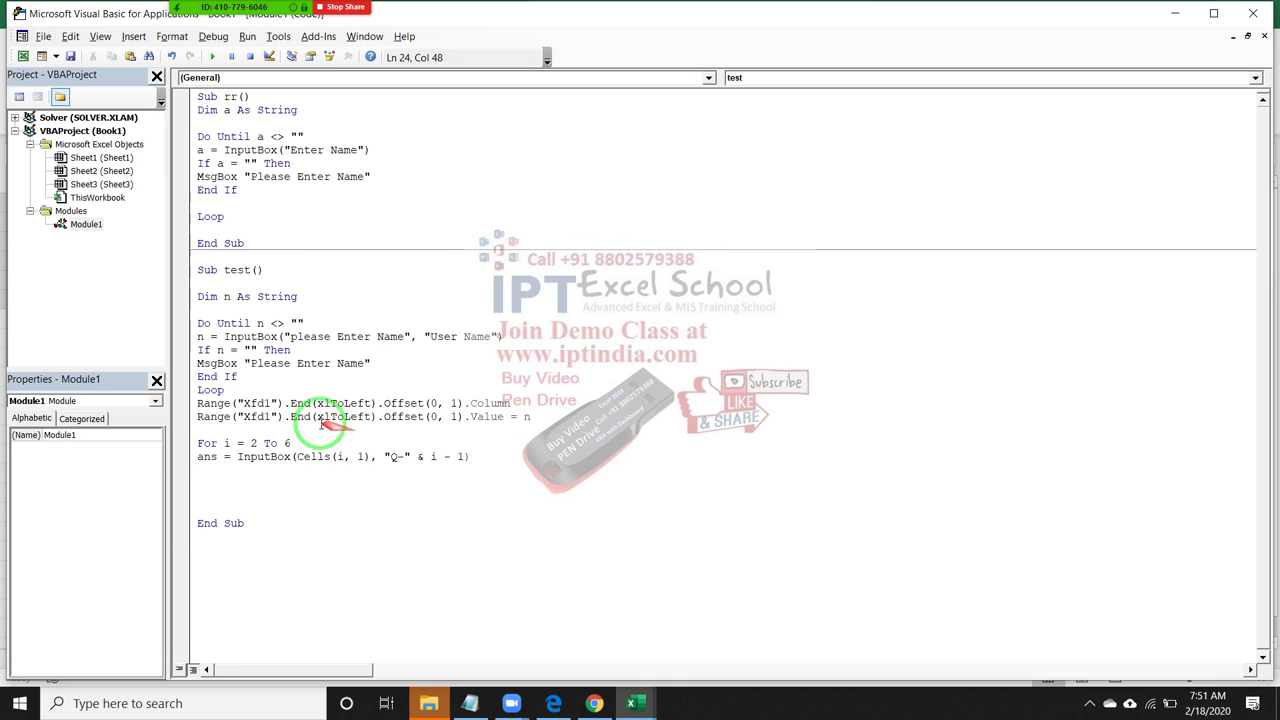
left_click(198, 404)
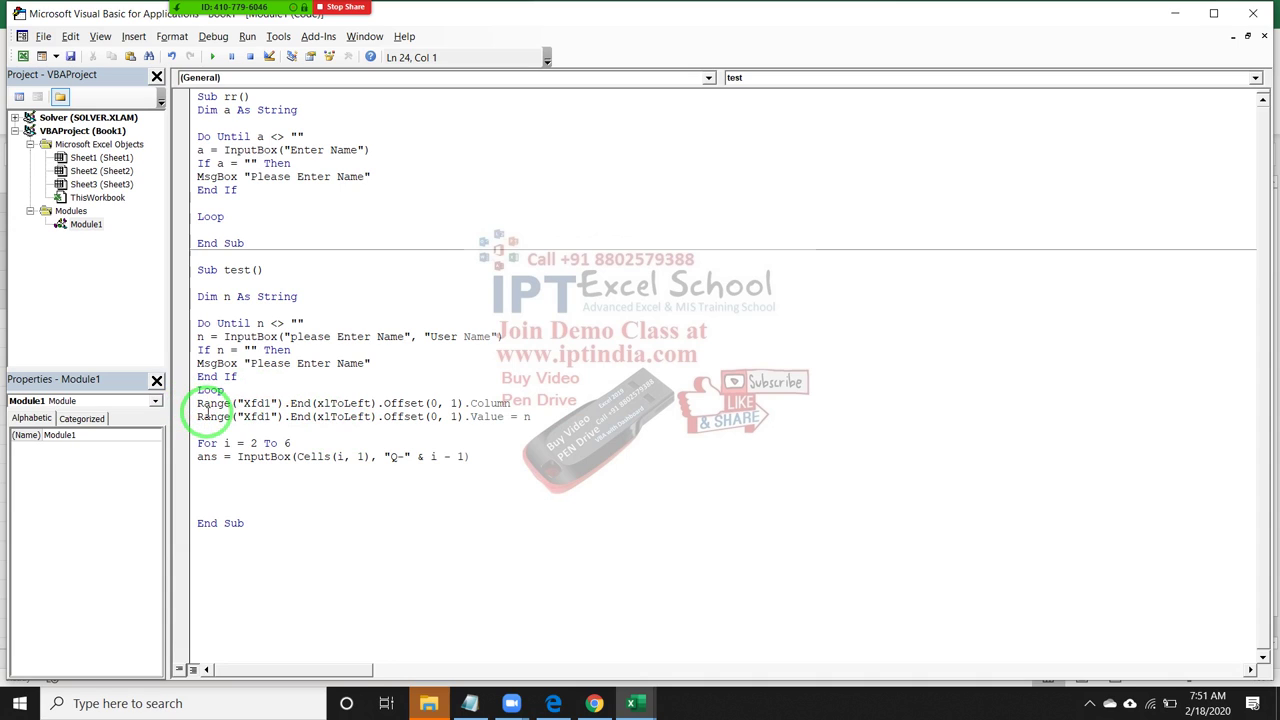
type("c=")
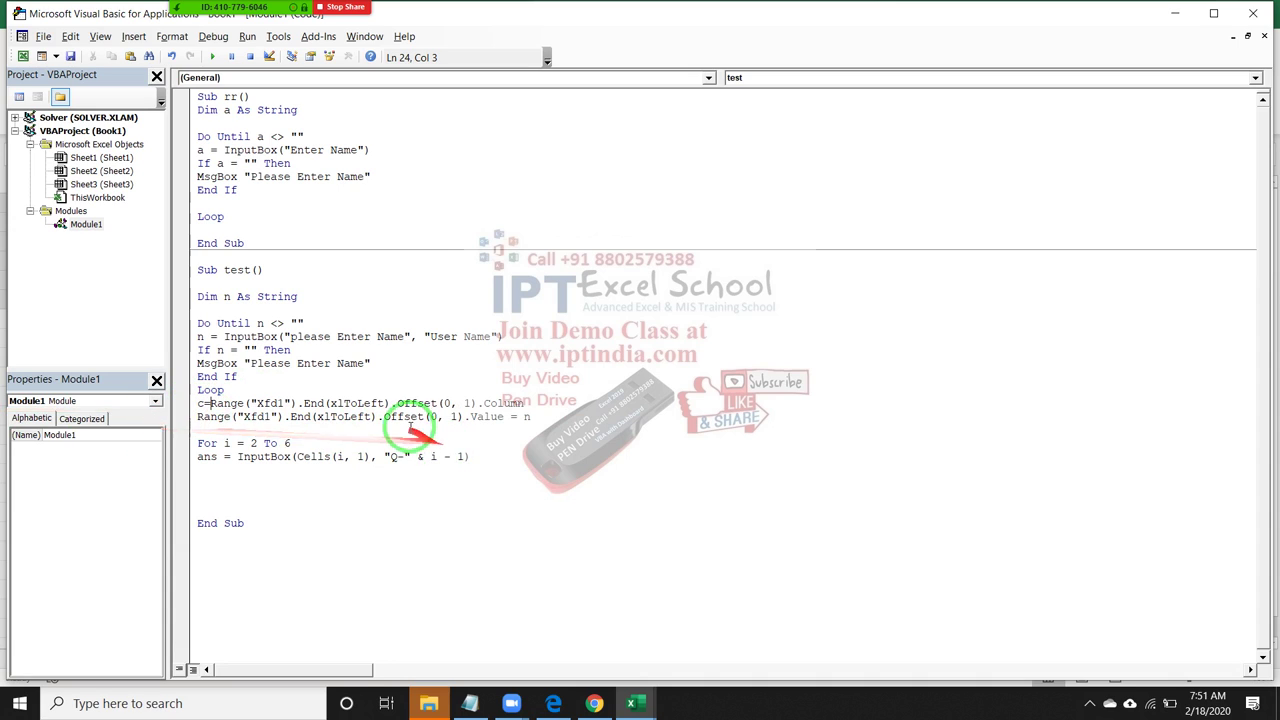
left_click(410, 430)
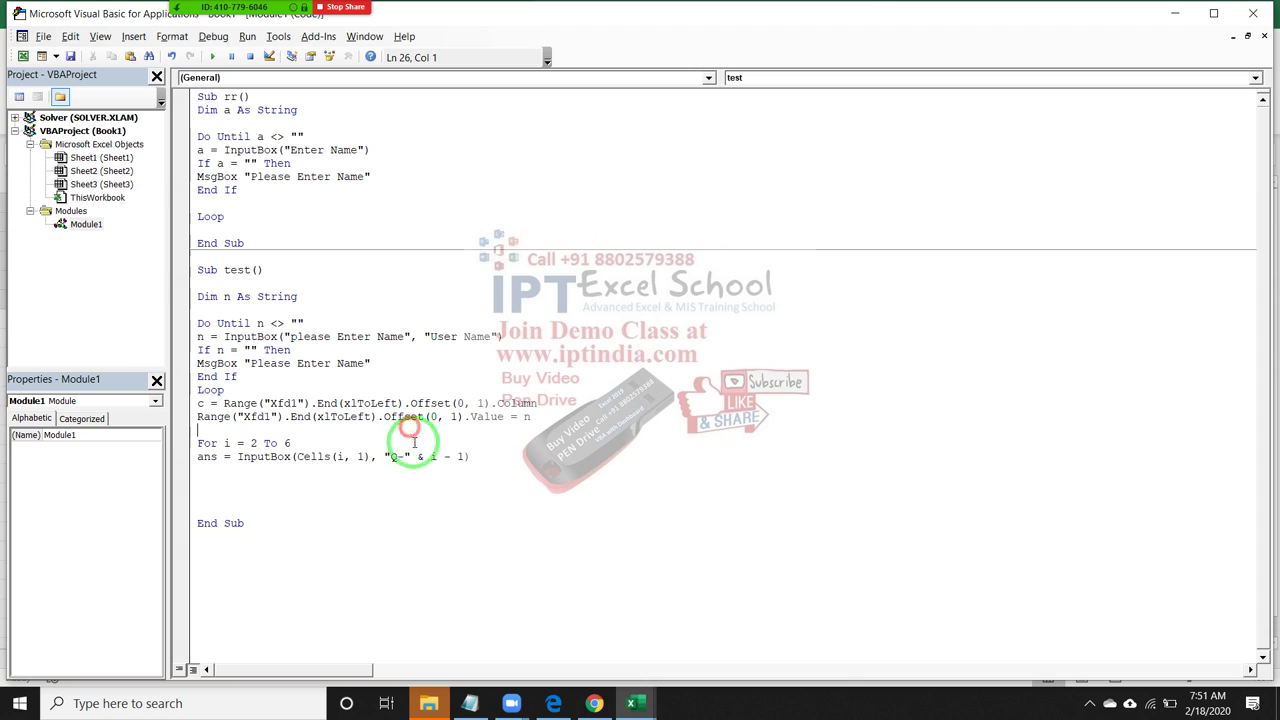
Write each answer with Cells(i, c).Value = ans and close the loop with Next i
left_click(249, 474)
type("c")
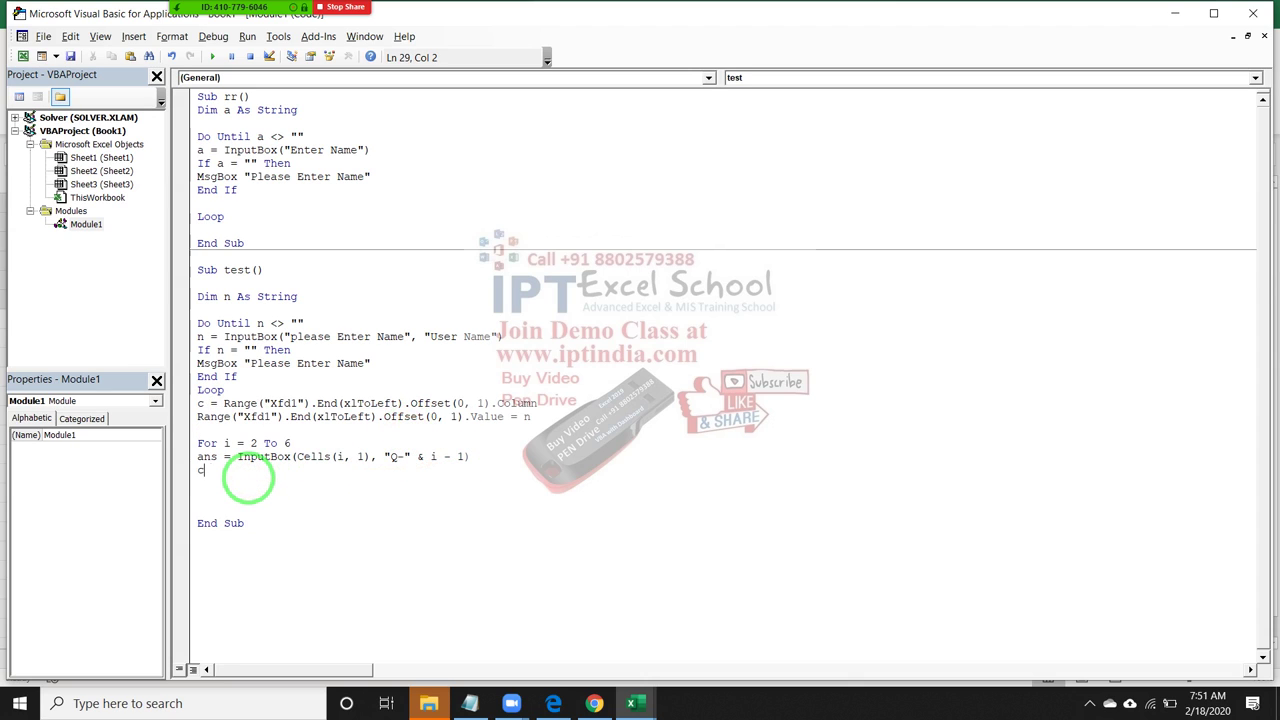
type("ells(")
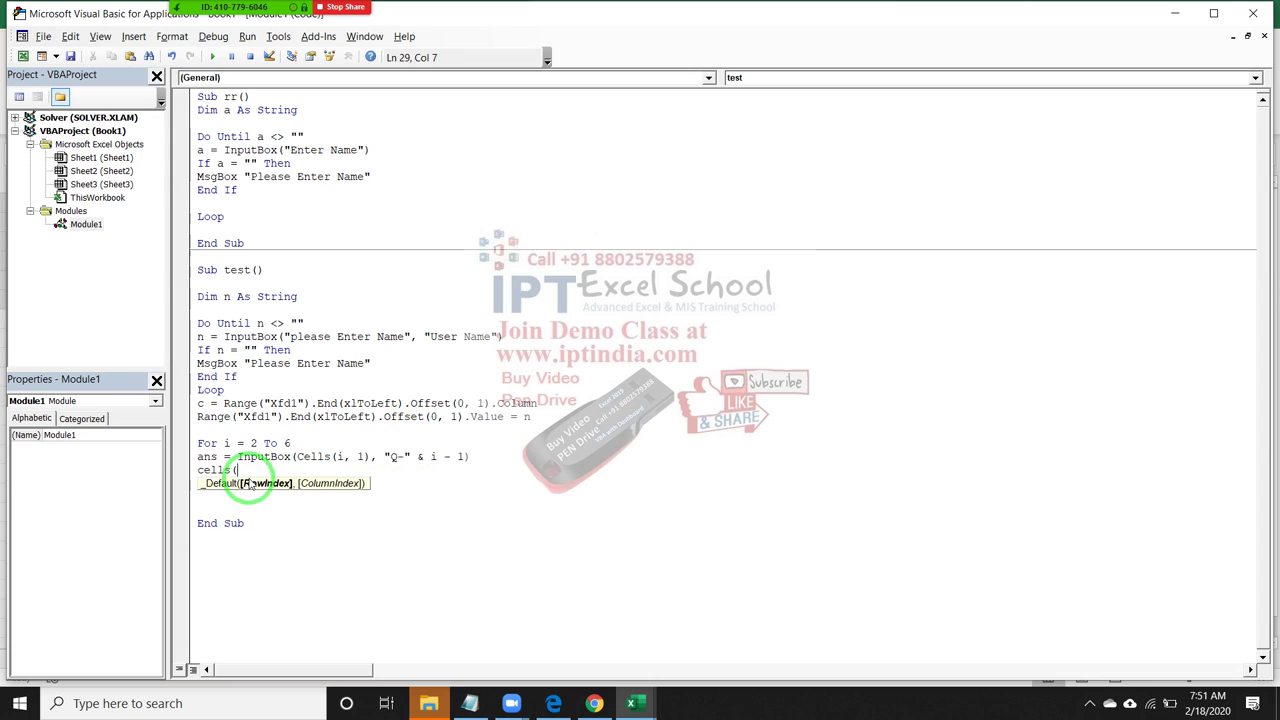
type("i,")
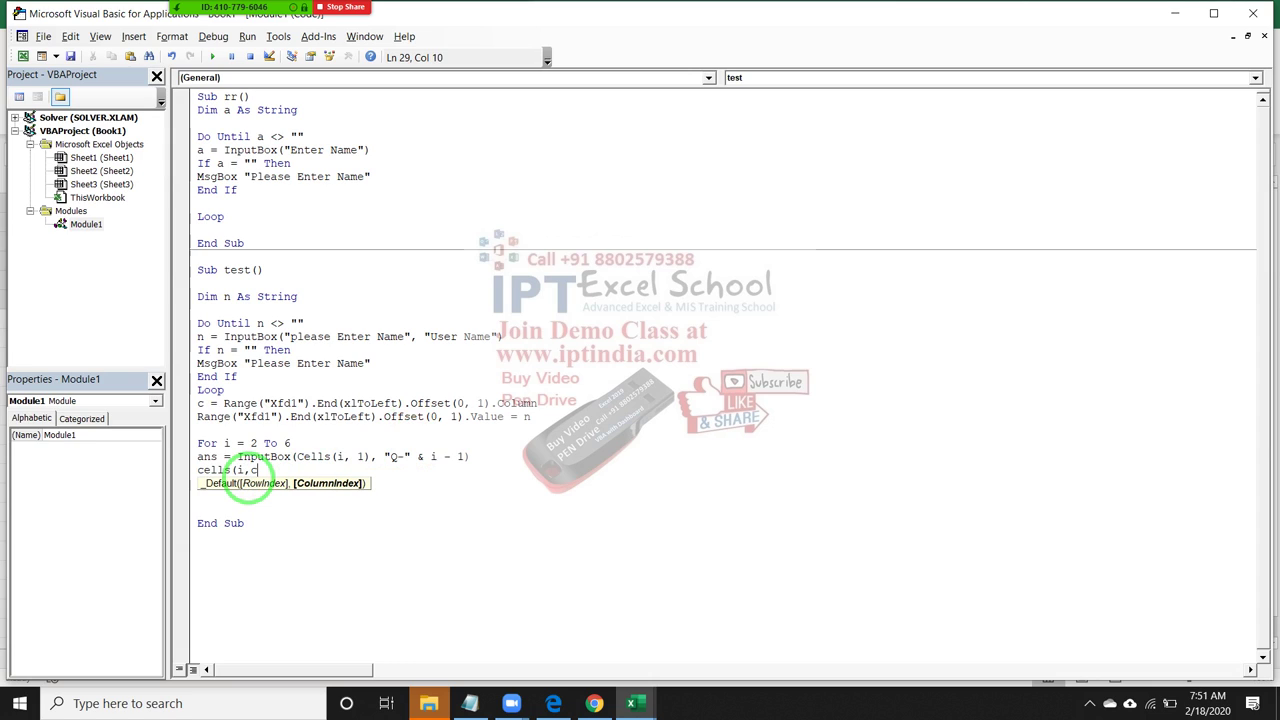
type("c).va")
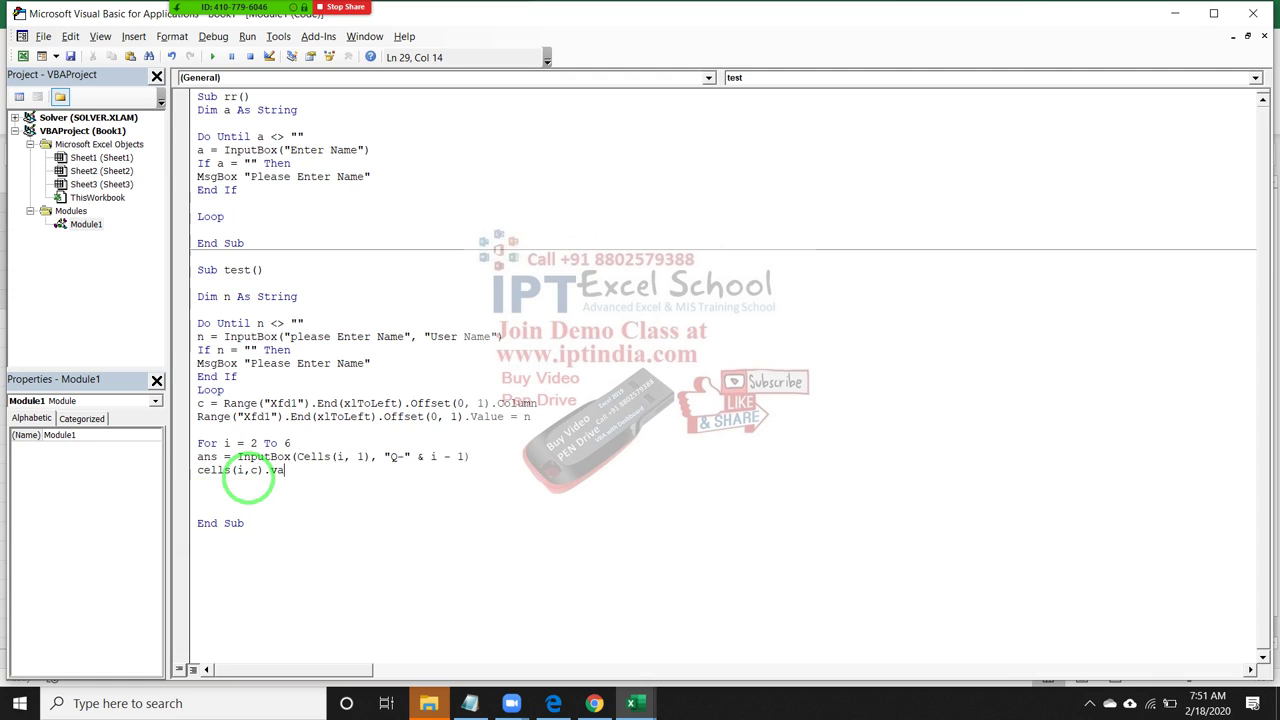
type("lue= ")
type("an")
type("s")
key("Return")
type("next")
type("i")
key("Up")
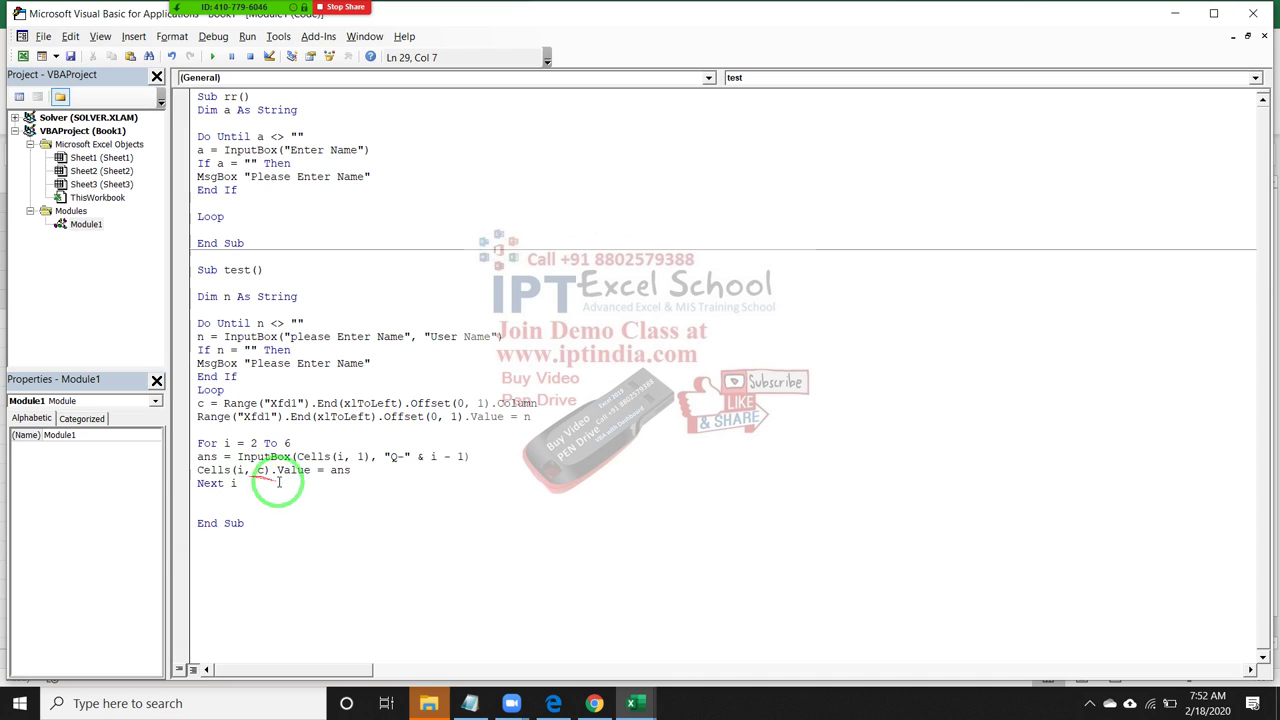
left_click(280, 505)
Run the test macro and enter a user name in the User Name prompt
left_click(213, 57)
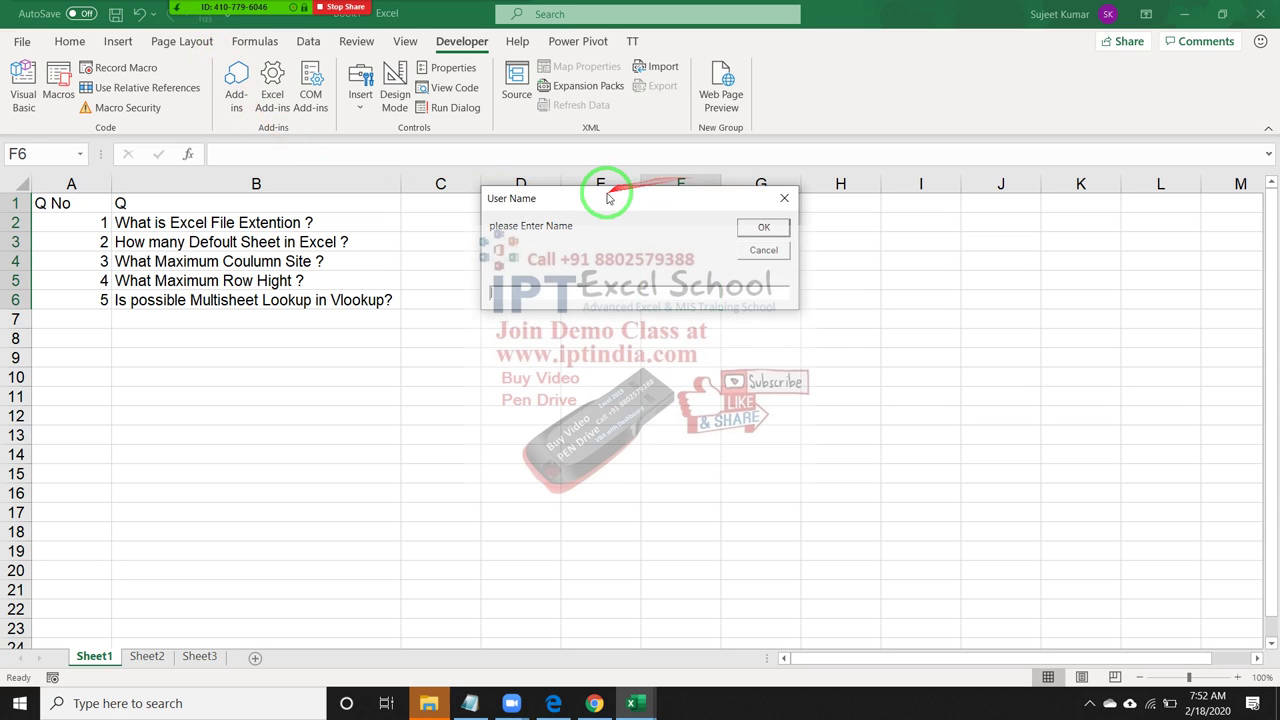
left_click_drag(607, 198, 540, 333)
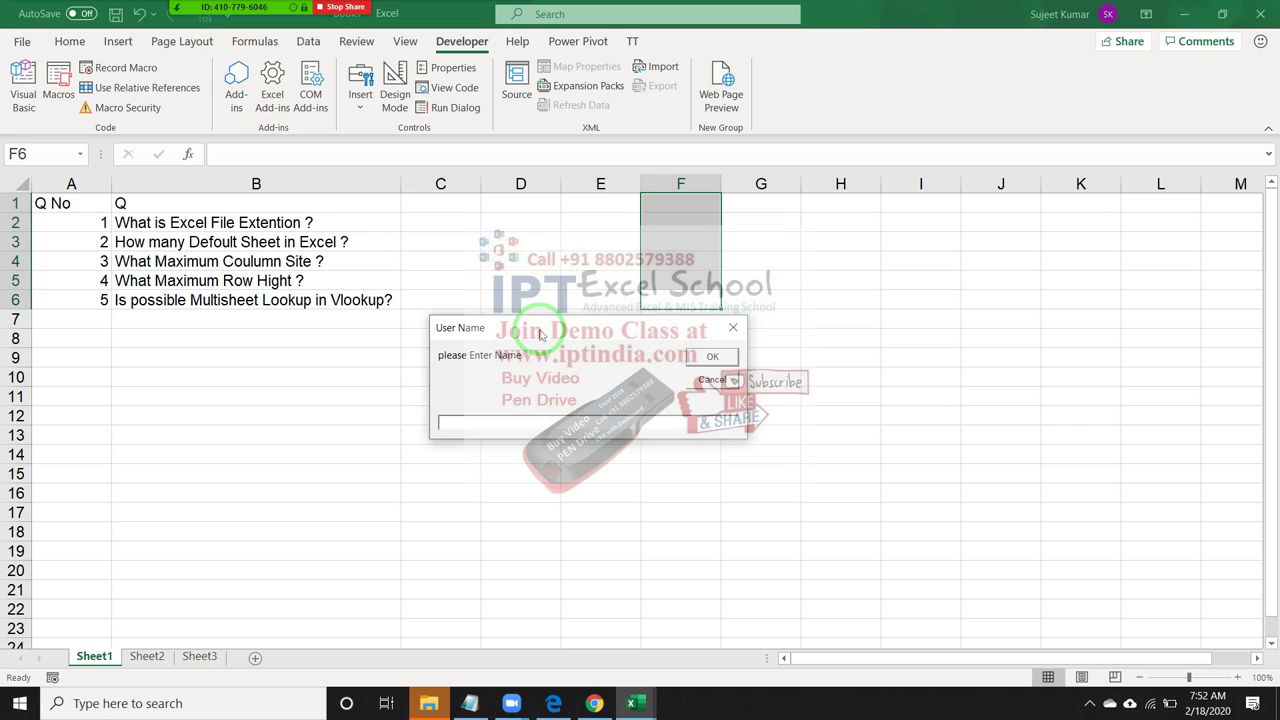
type("Ravi")
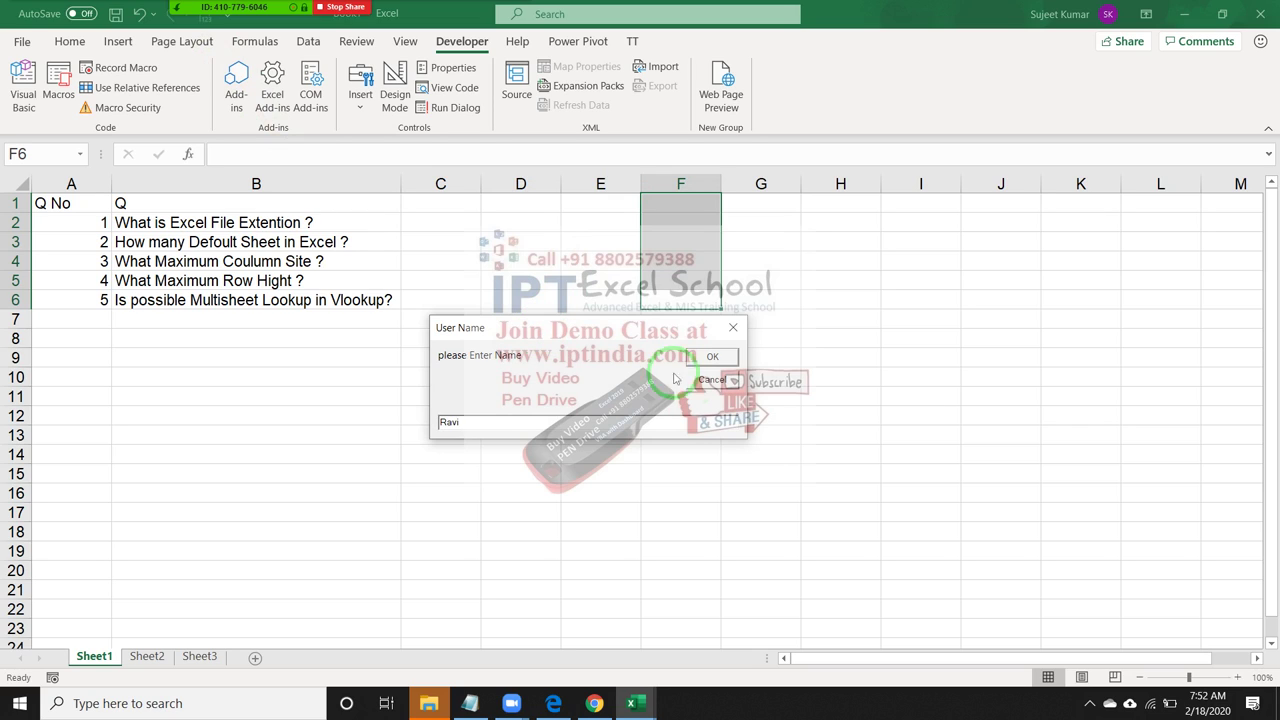
left_click(710, 356)
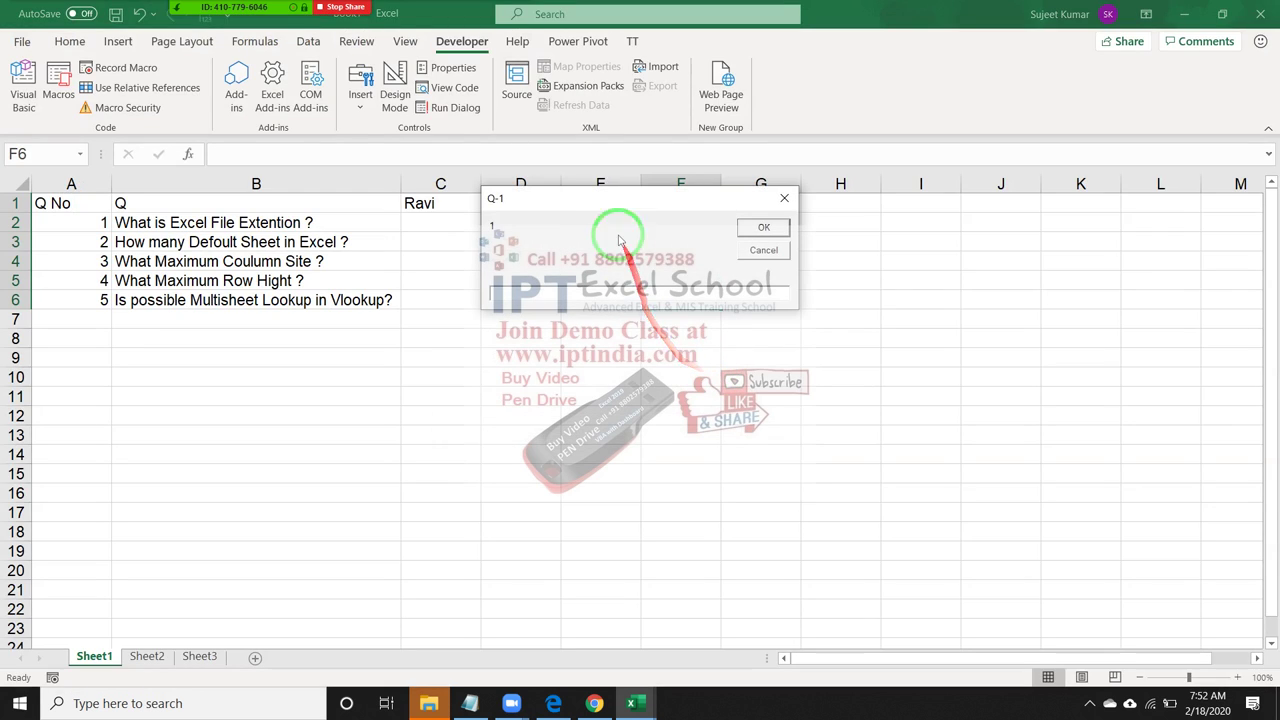
Cancel the Q-1 through Q-5 question prompts without answering
left_click_drag(605, 209, 605, 248)
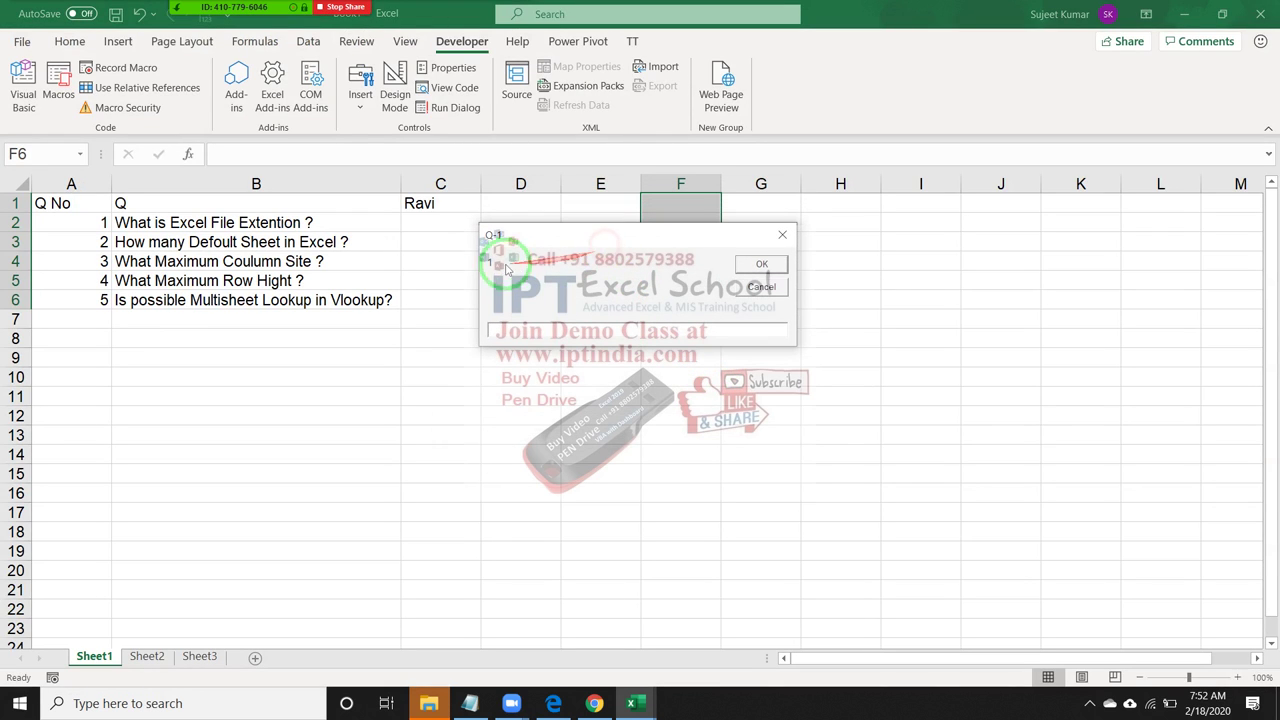
left_click(775, 293)
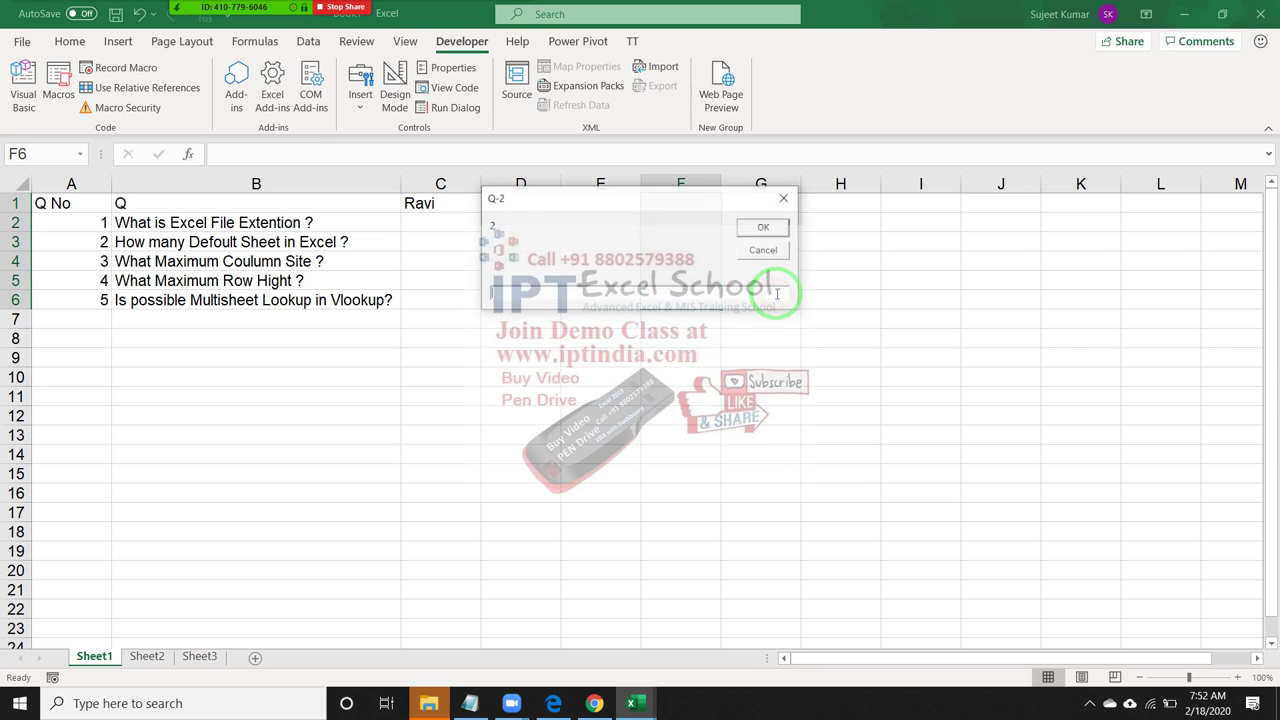
left_click(763, 251)
left_click(765, 252)
left_click(764, 251)
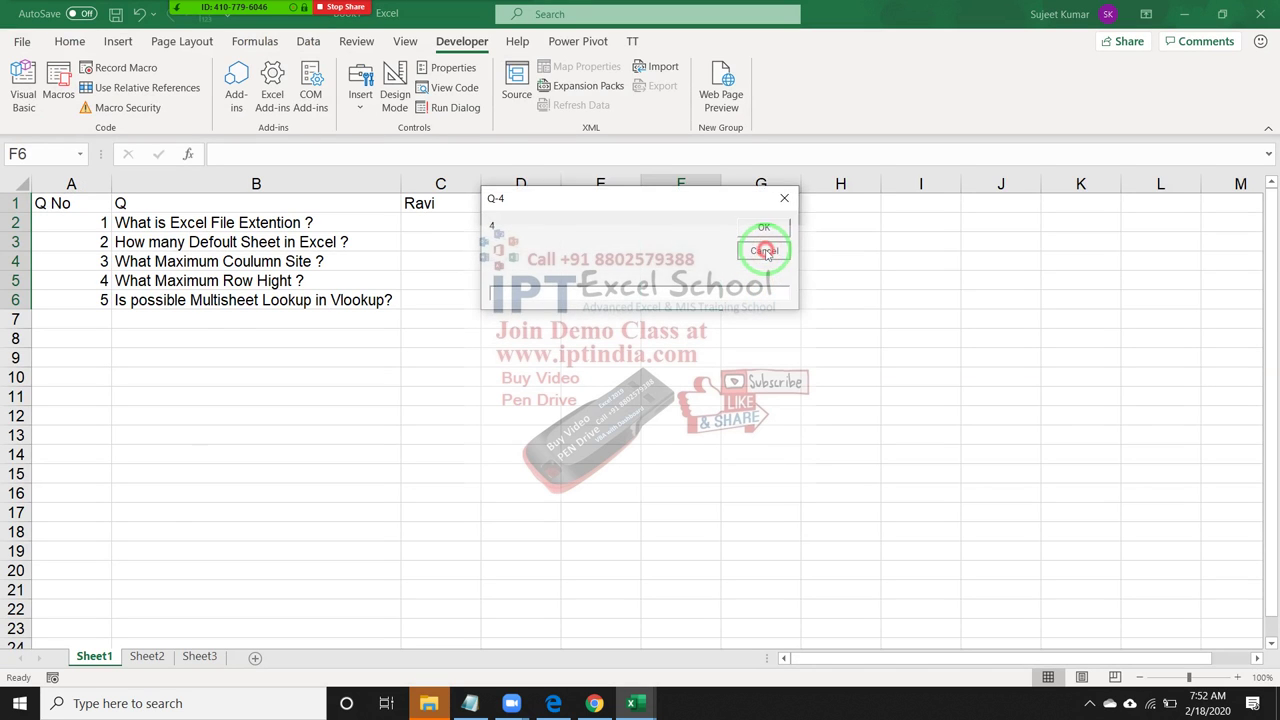
left_click(764, 251)
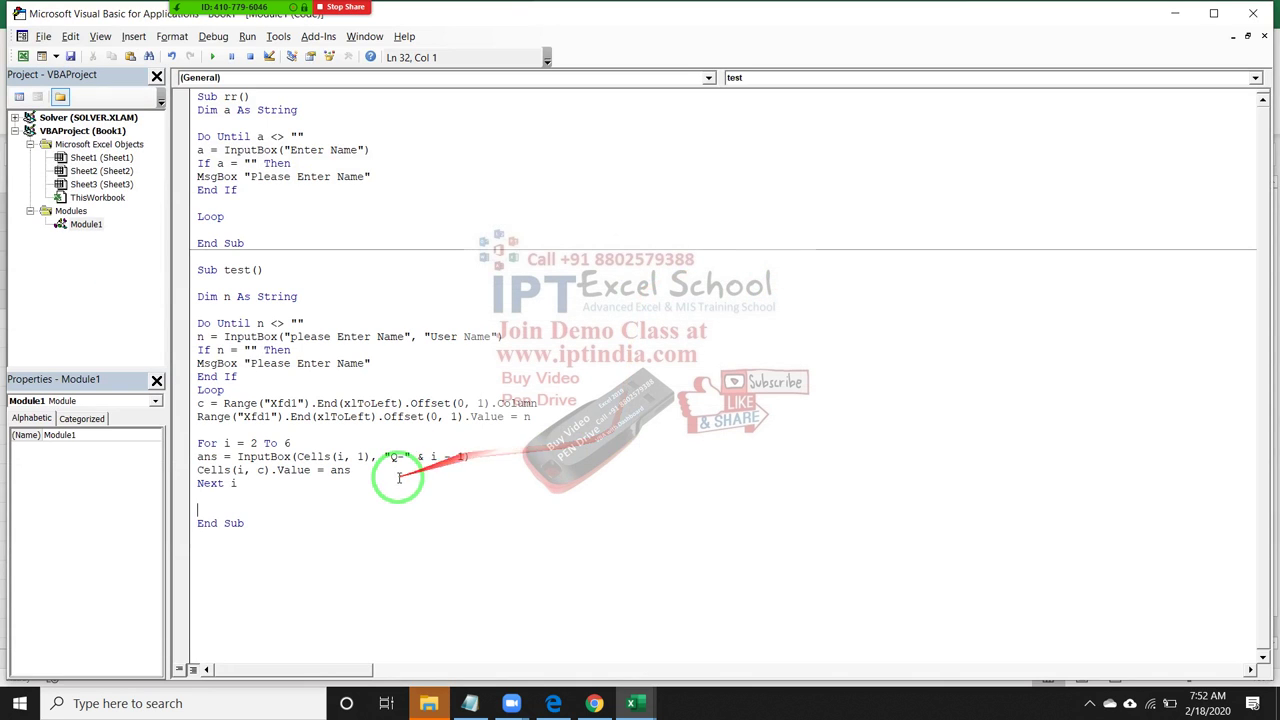
Change Cells(i, 1) to Cells(i, 2) in the answer InputBox, then return to the workbook
left_click(335, 481)
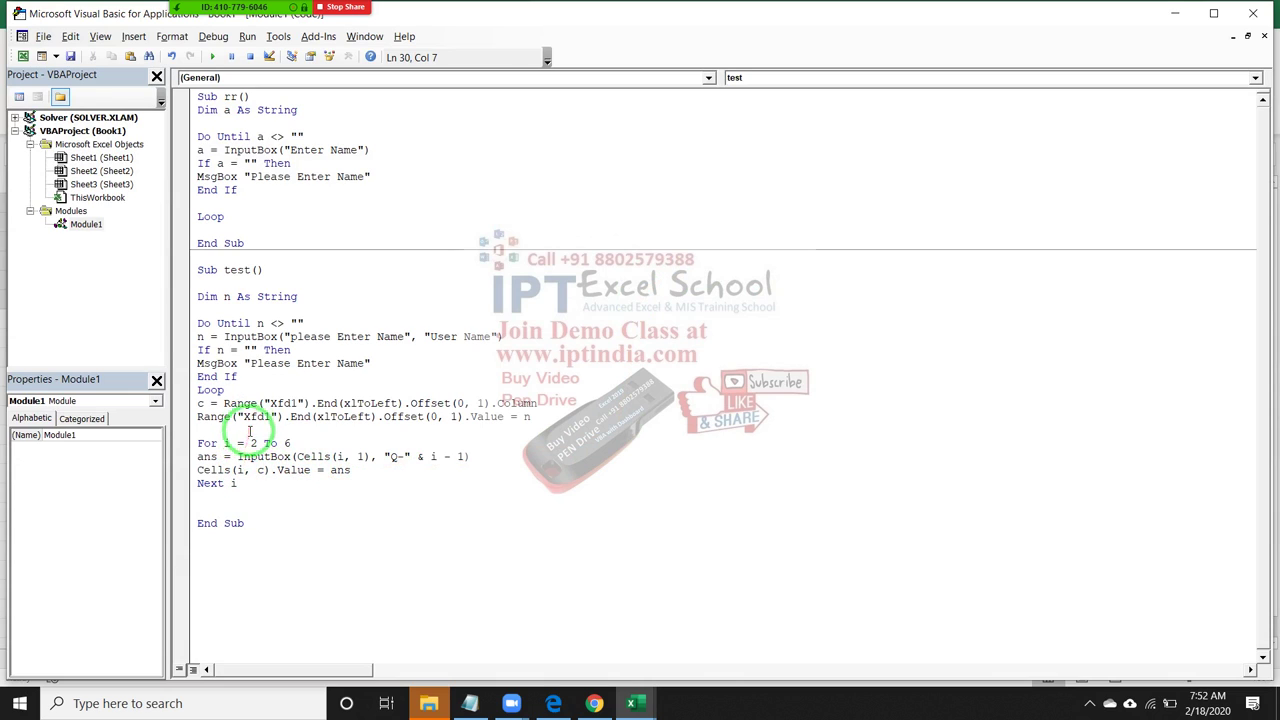
left_click_drag(240, 462, 272, 457)
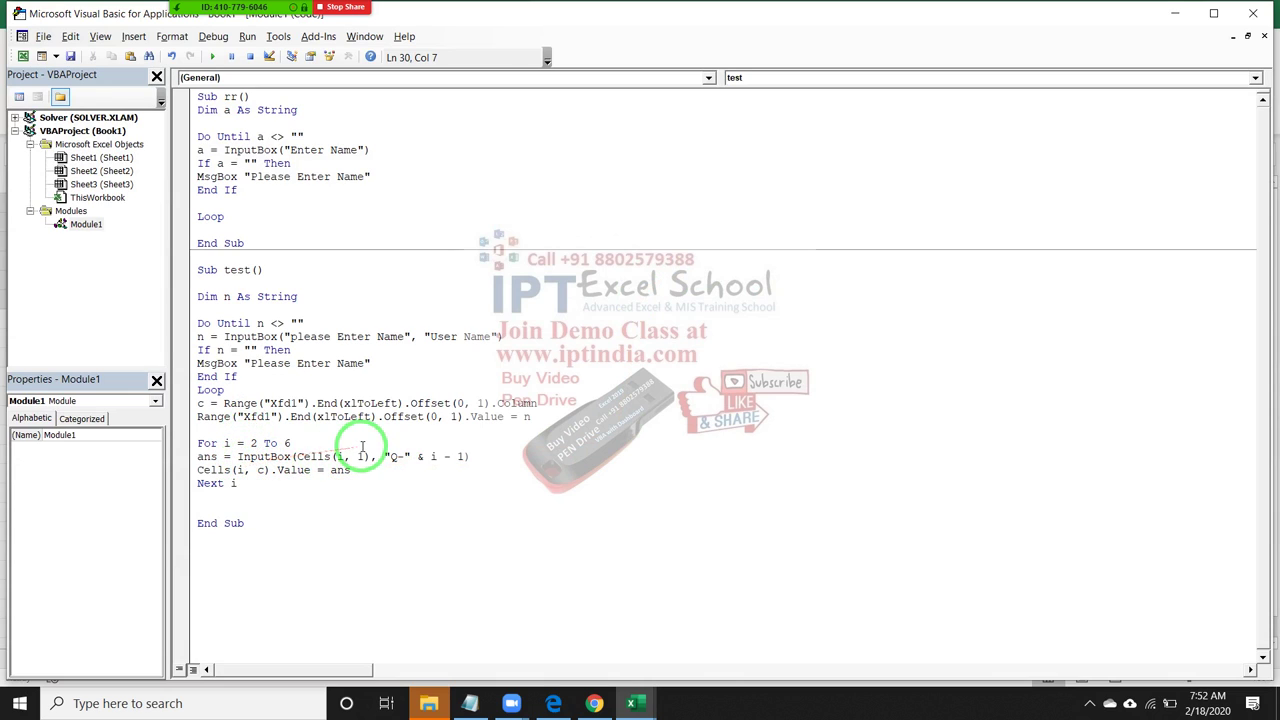
double_click(360, 456)
type("2")
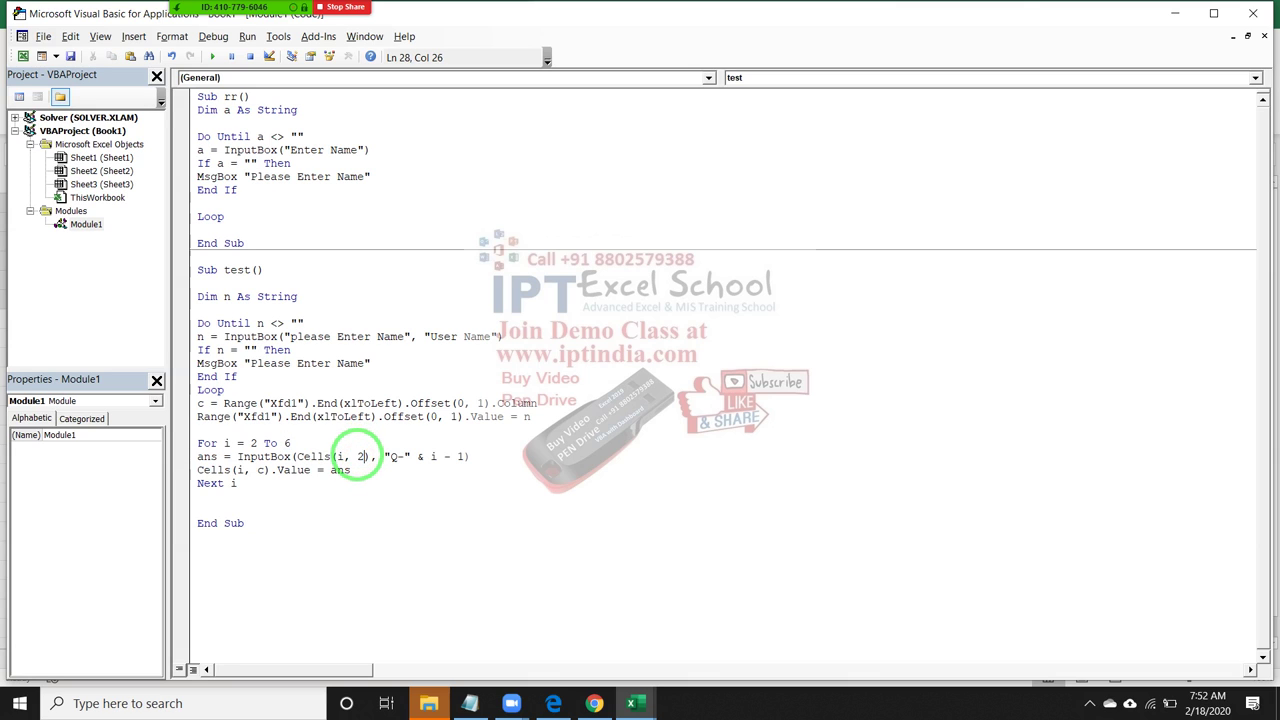
left_click(360, 494)
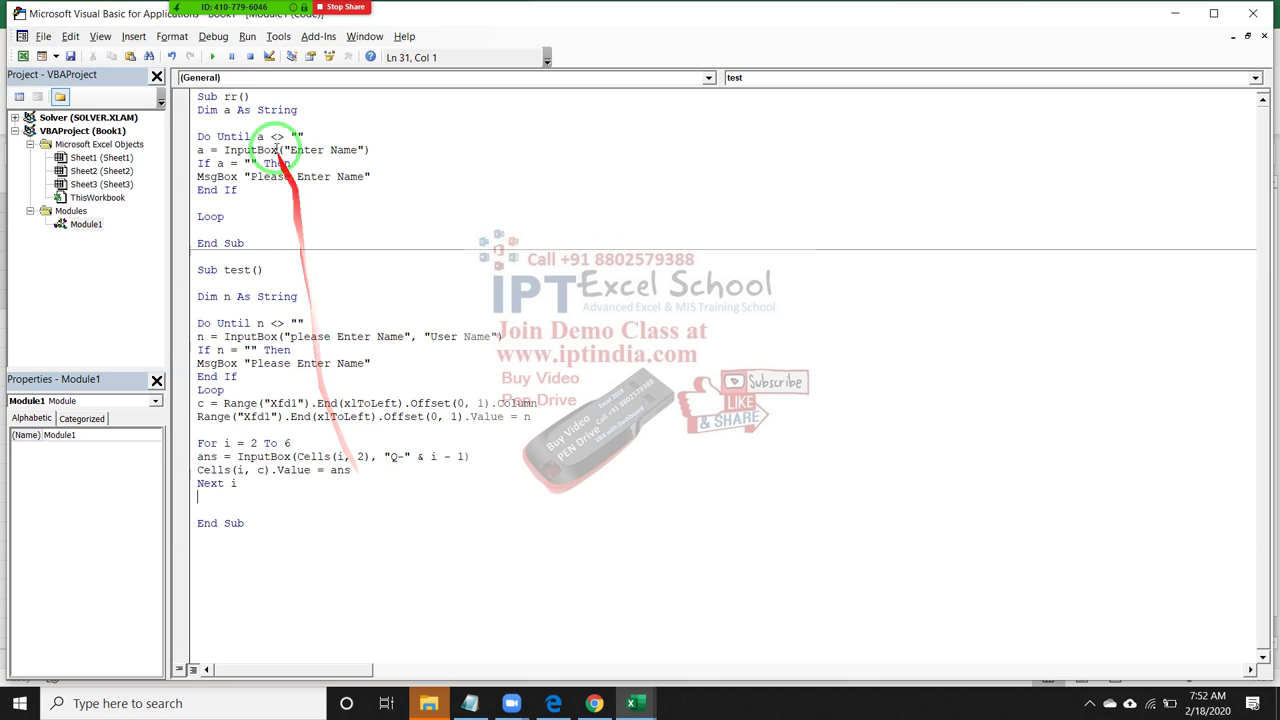
key("alt+Tab")
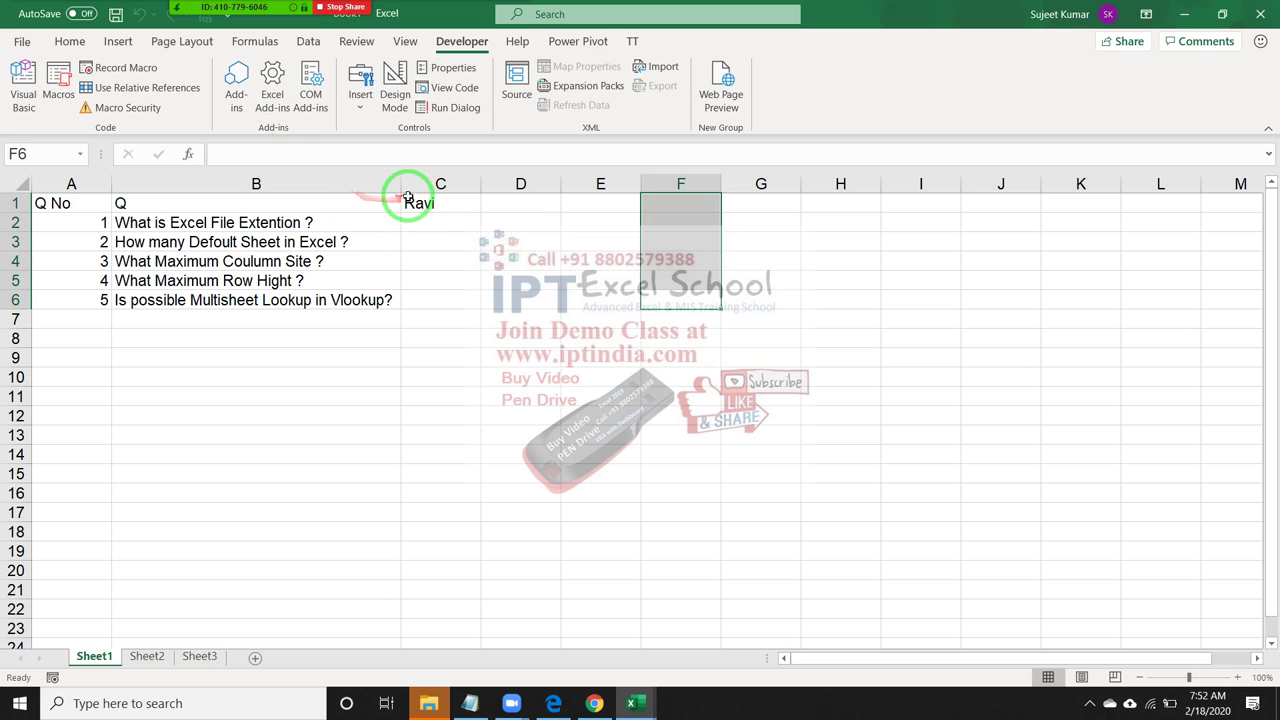
Clear C1, run the test macro, and enter the user's name
left_click(408, 199)
key("Delete")
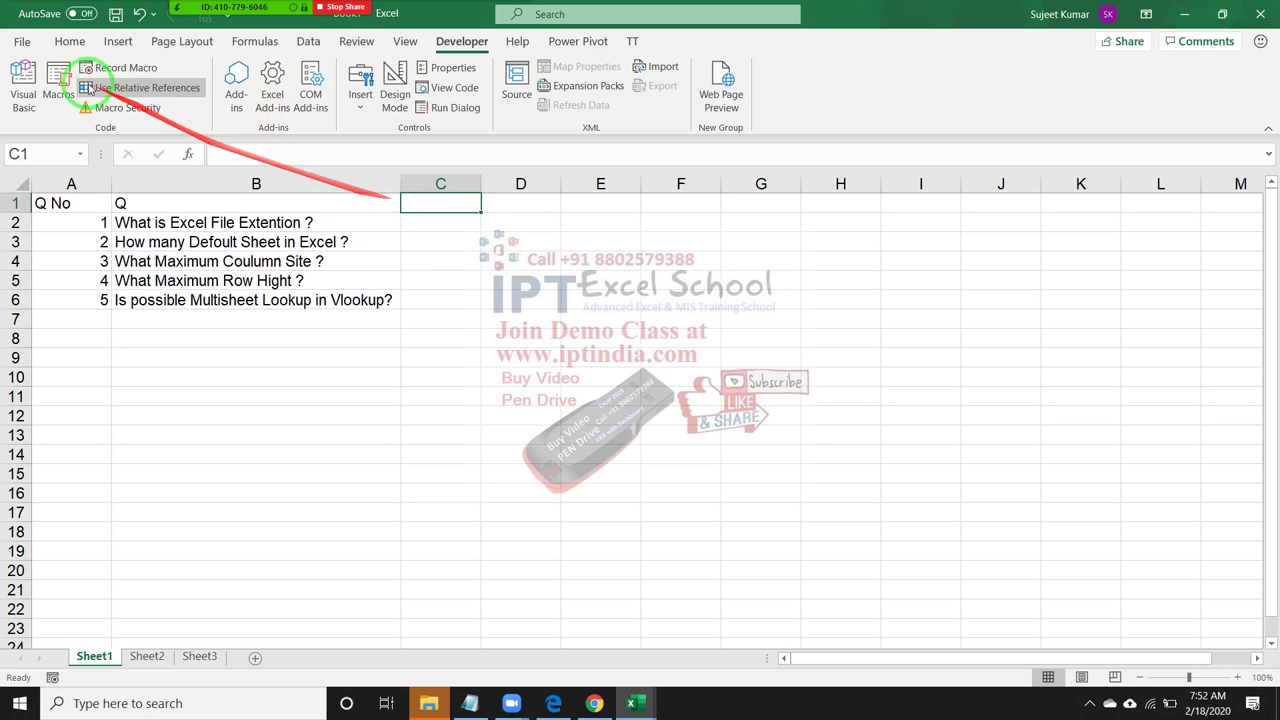
left_click(58, 85)
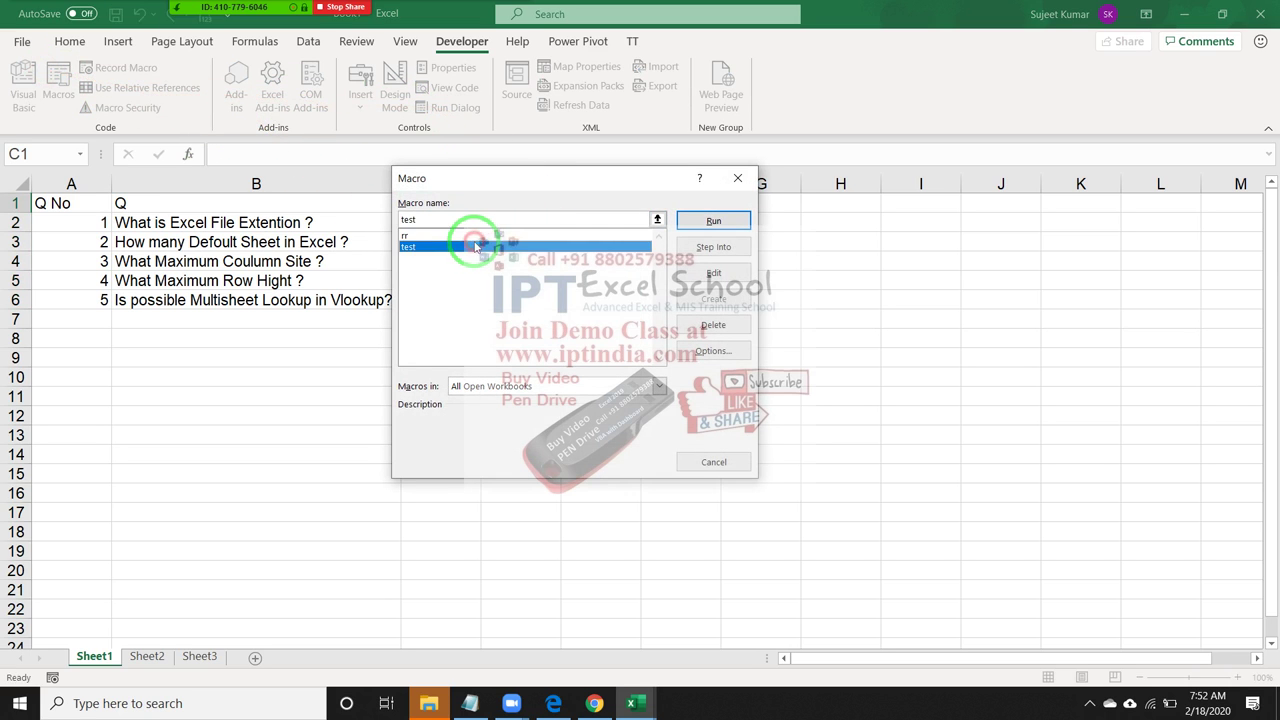
left_click(735, 222)
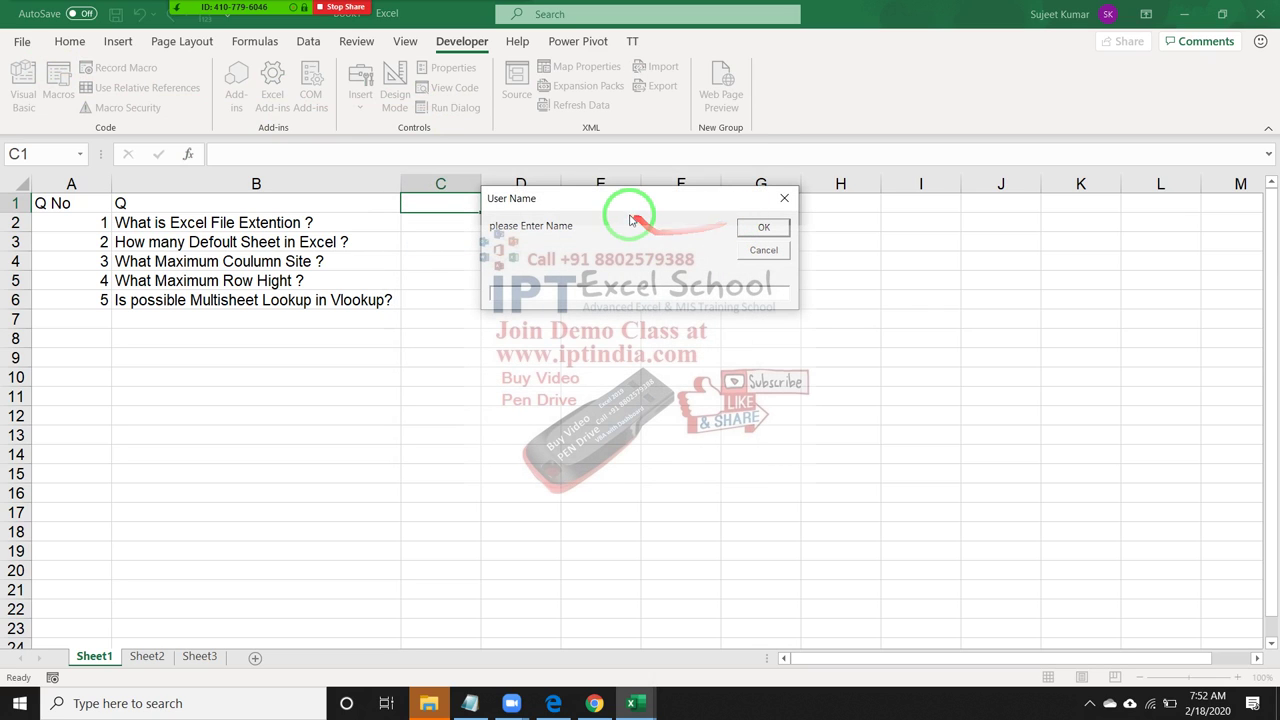
type("Ravi")
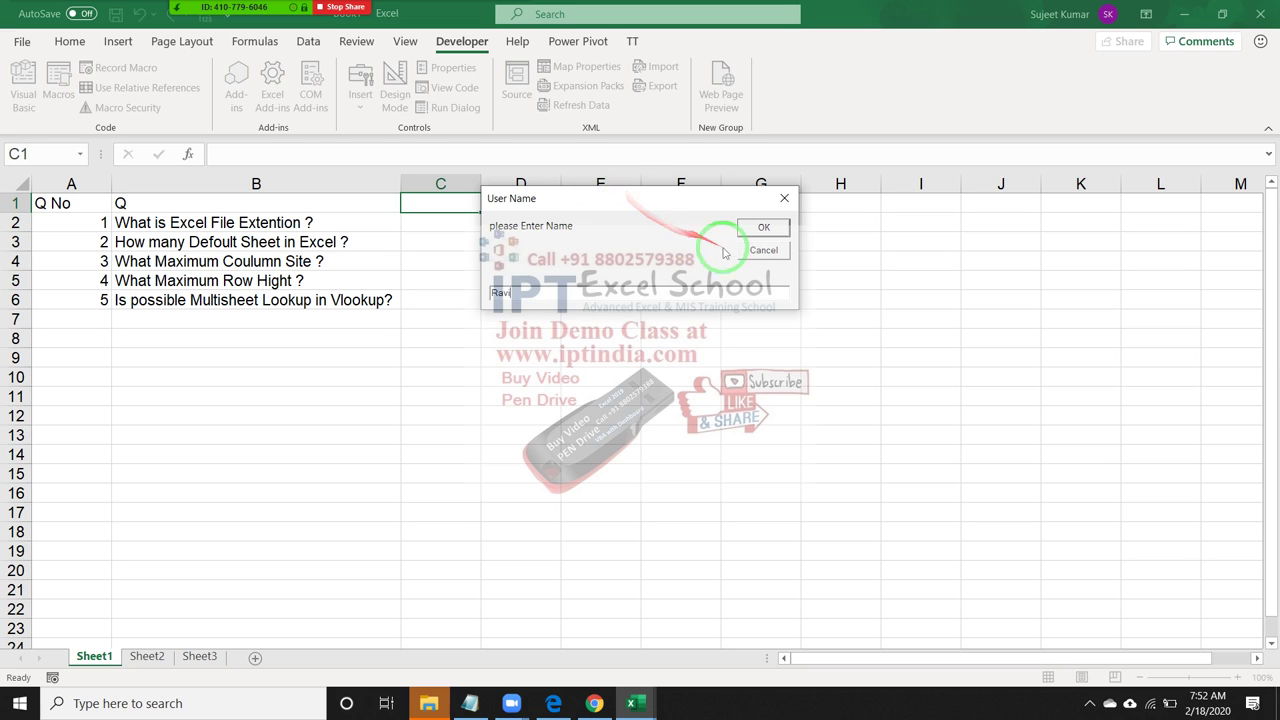
left_click(758, 226)
Answer question 1 with .xlsx, correcting the initially typed Xlsx
left_click_drag(612, 205, 612, 263)
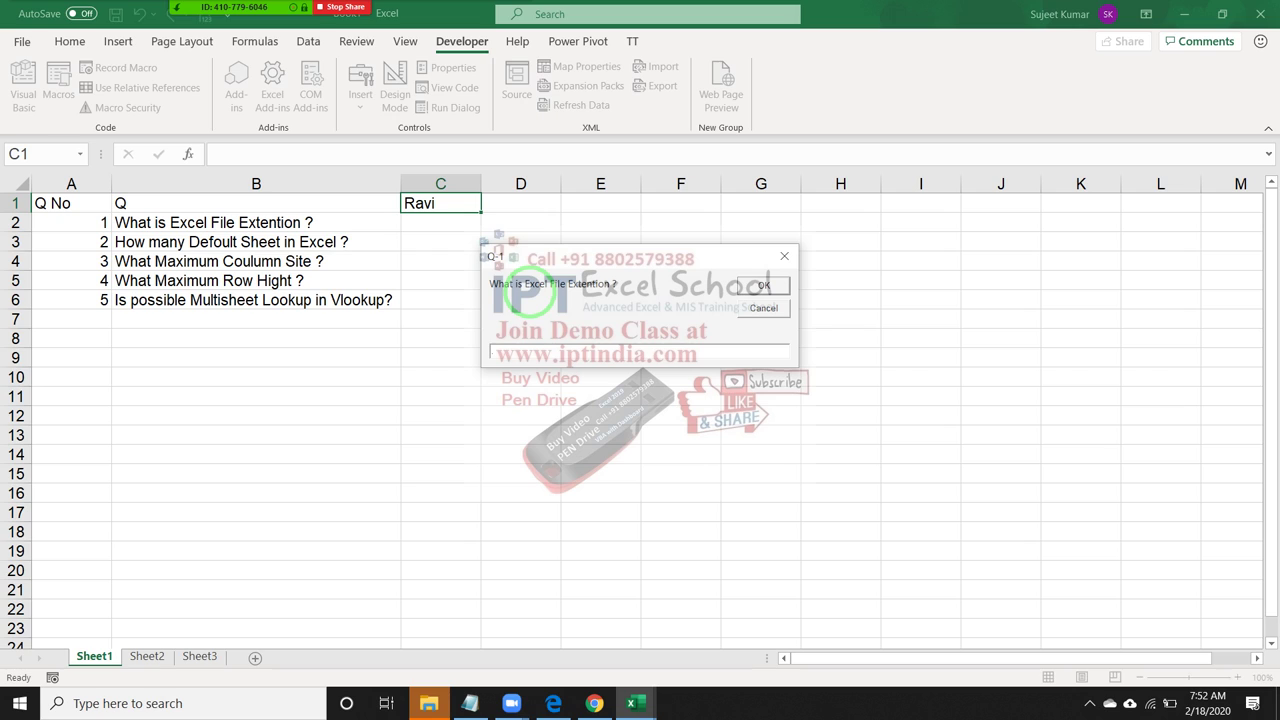
type("Xlsx")
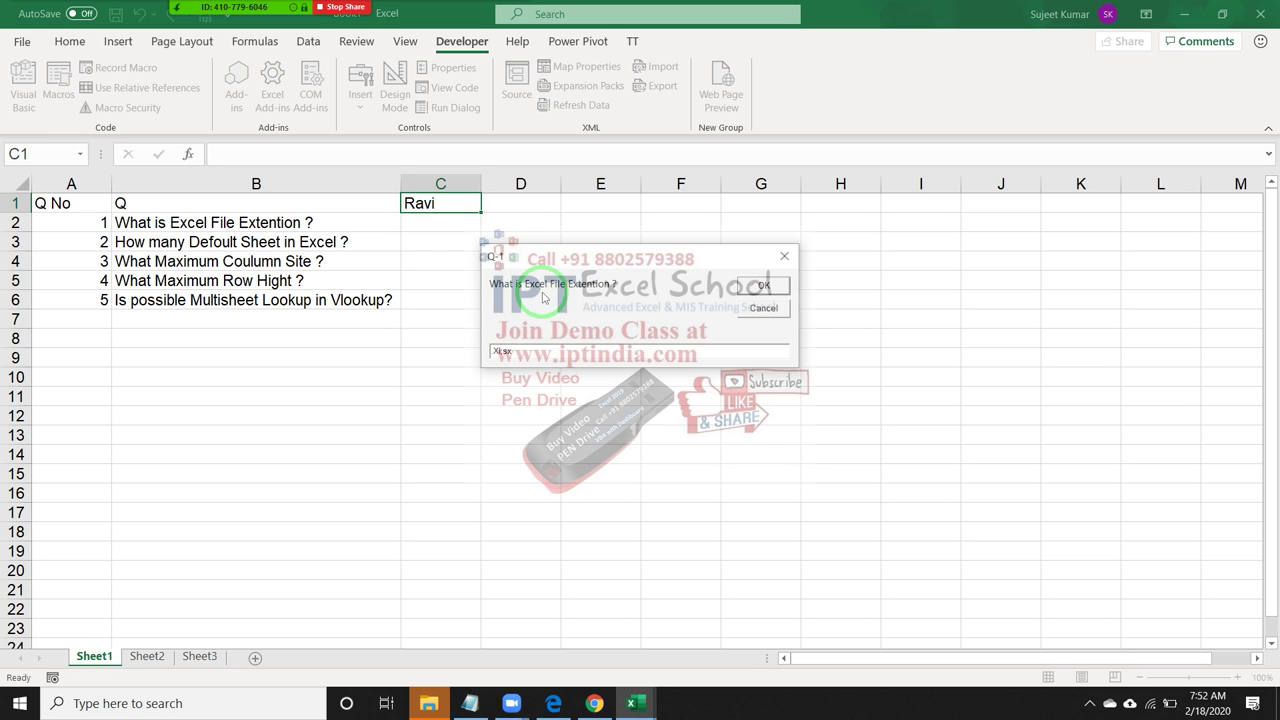
key("BackSpace")
key("BackSpace")
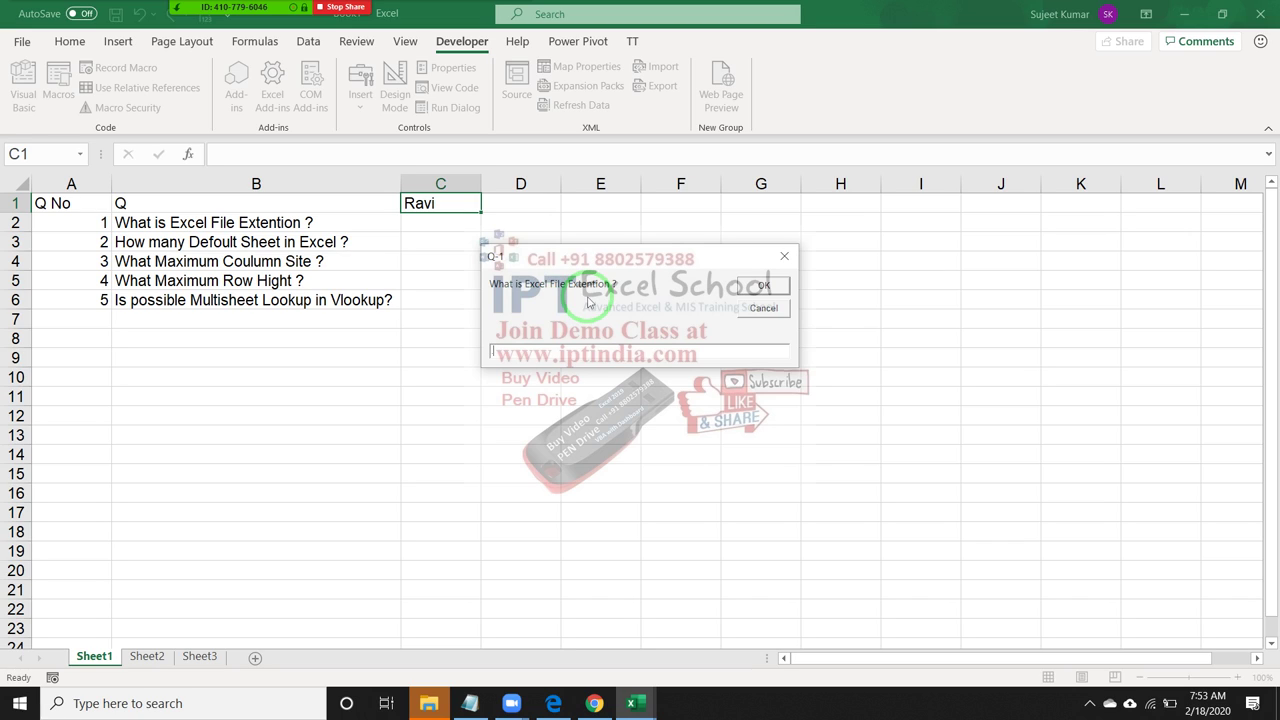
type("Xl")
key("BackSpace")
key("BackSpace")
type("xls")
type("x")
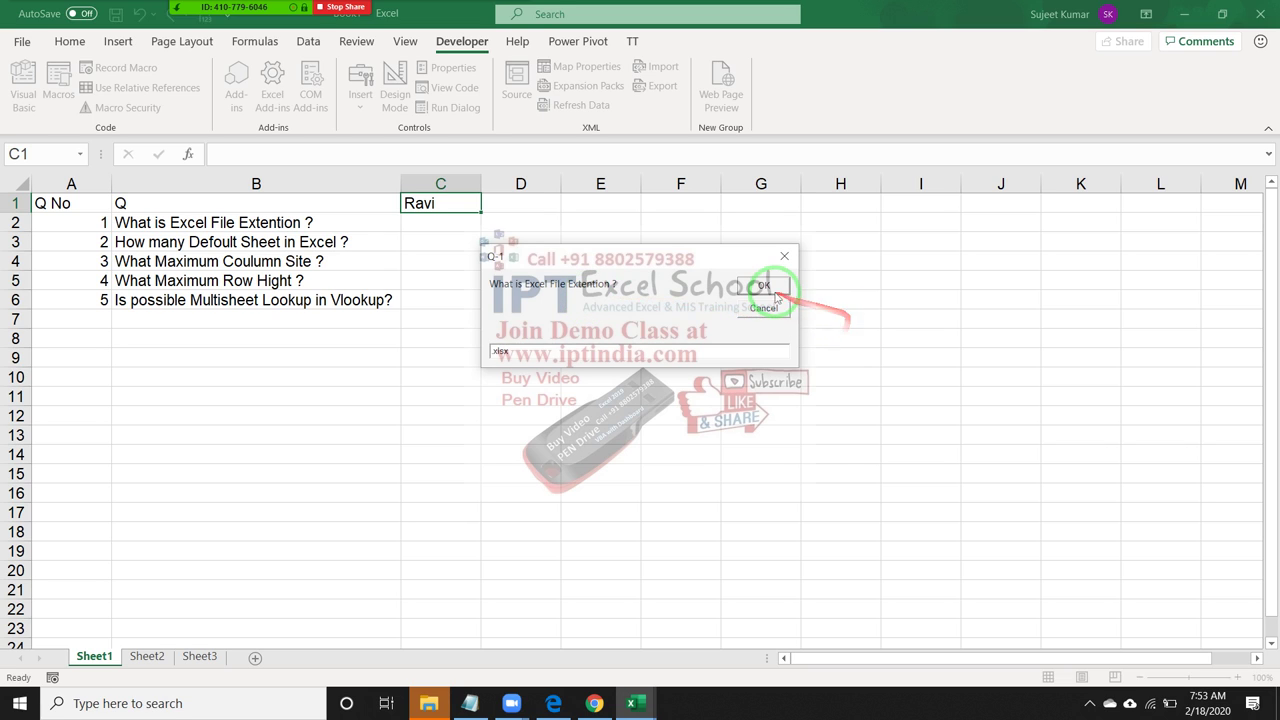
left_click(762, 285)
Answer questions 2–5 with 3, 255, 409 and Yes, then return to the VBA code
left_click_drag(640, 197, 645, 285)
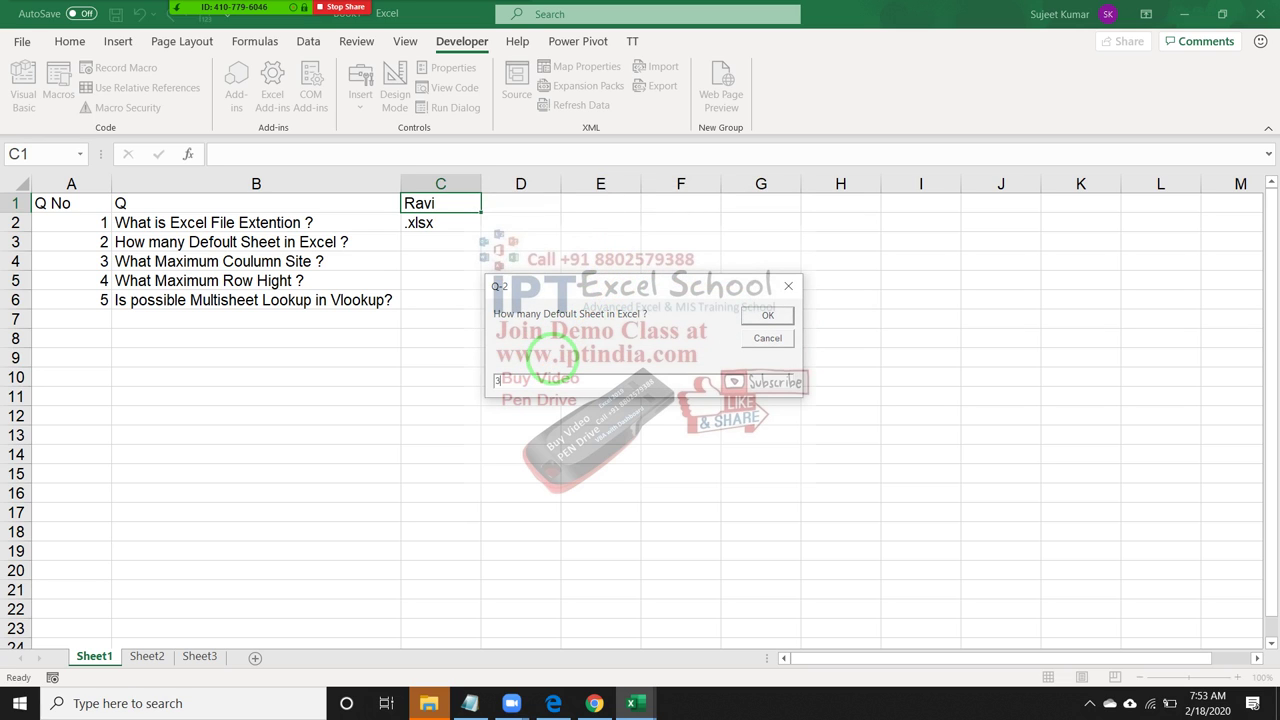
type("3")
left_click(767, 315)
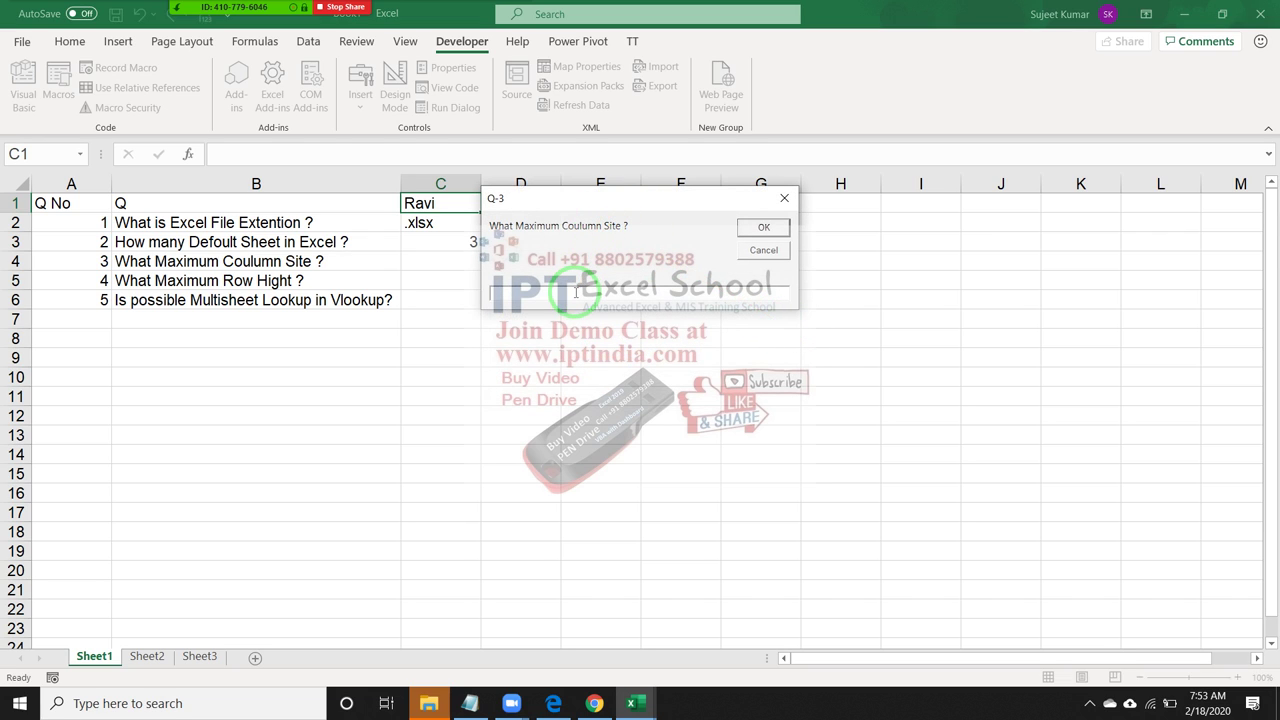
type("255")
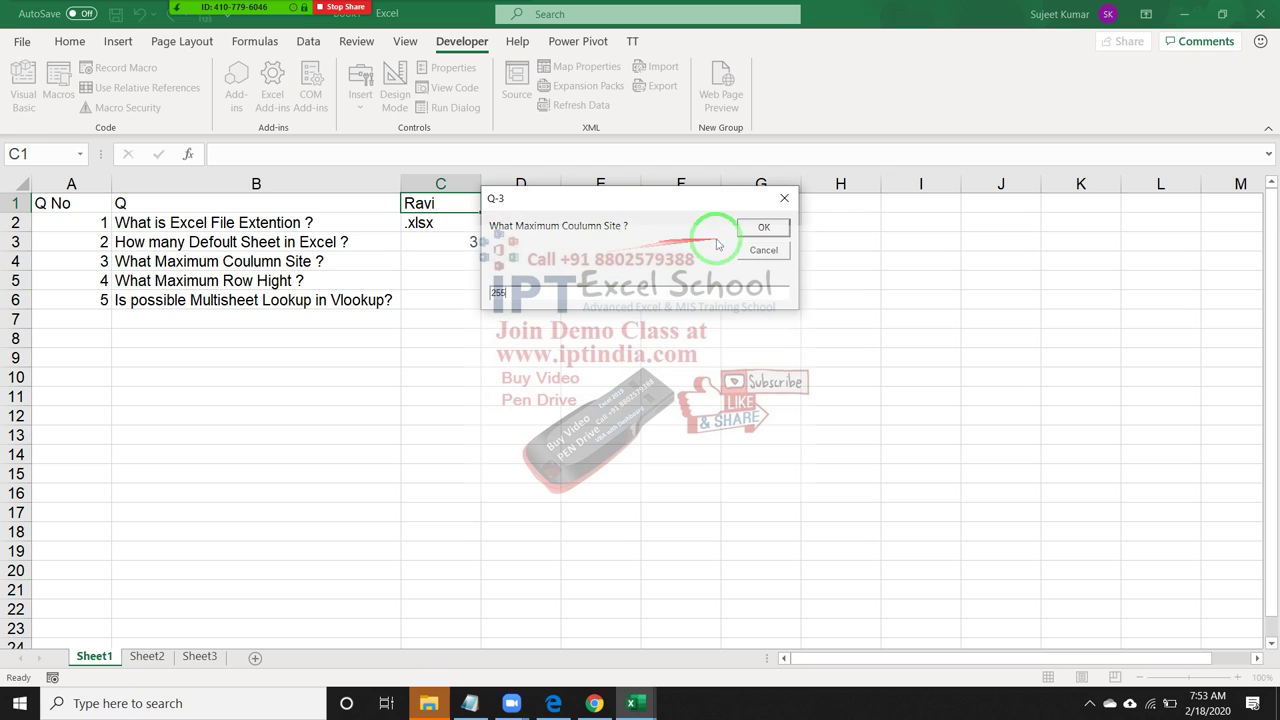
left_click(763, 227)
type("4")
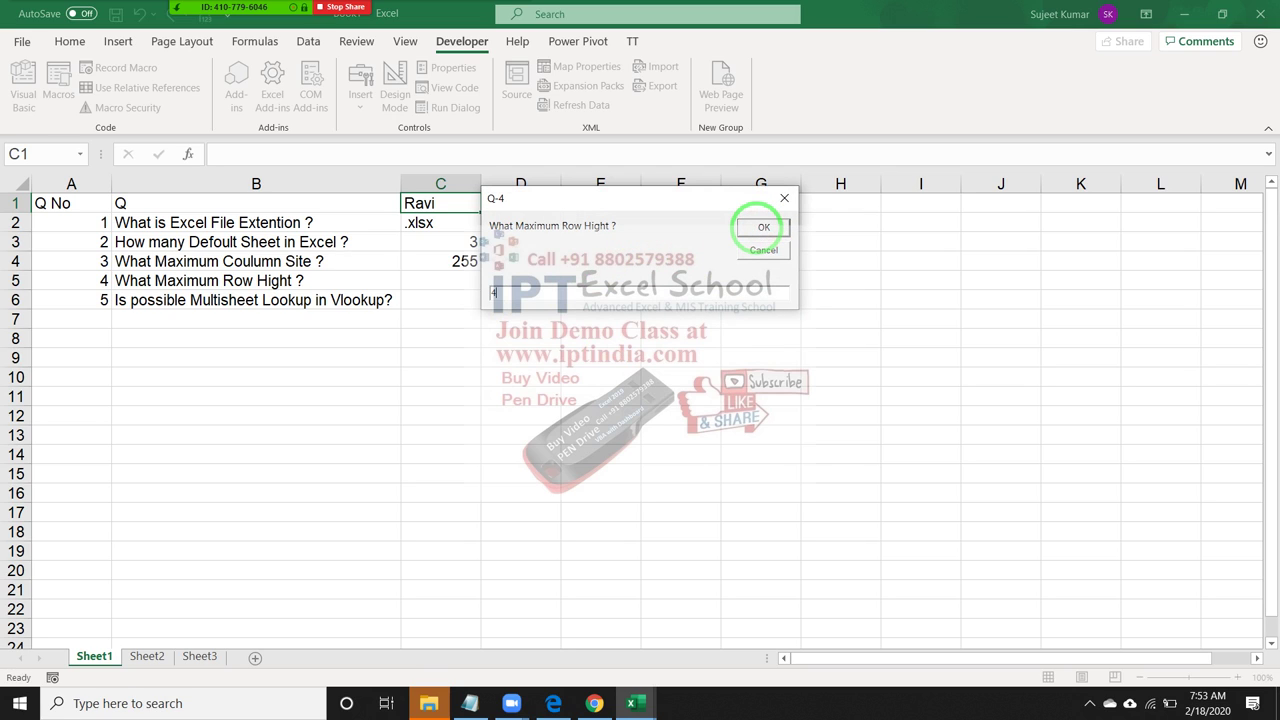
type("09")
left_click(743, 231)
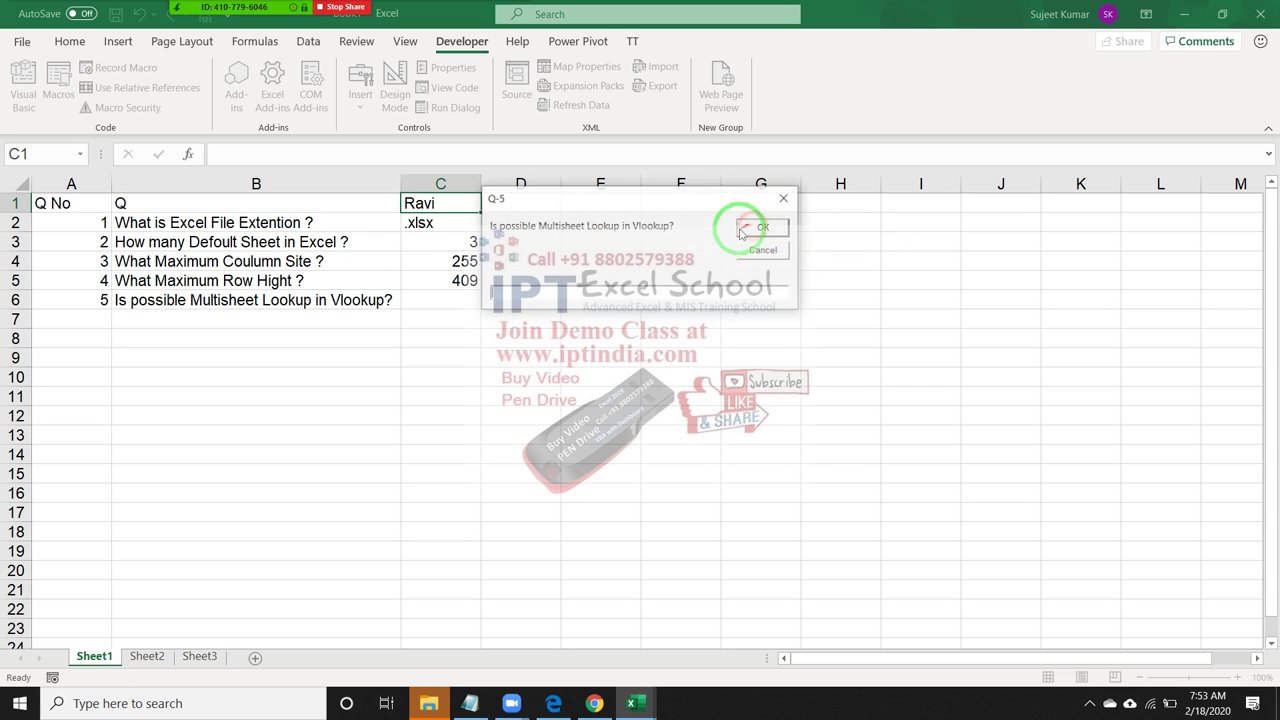
left_click(585, 296)
type("Yes")
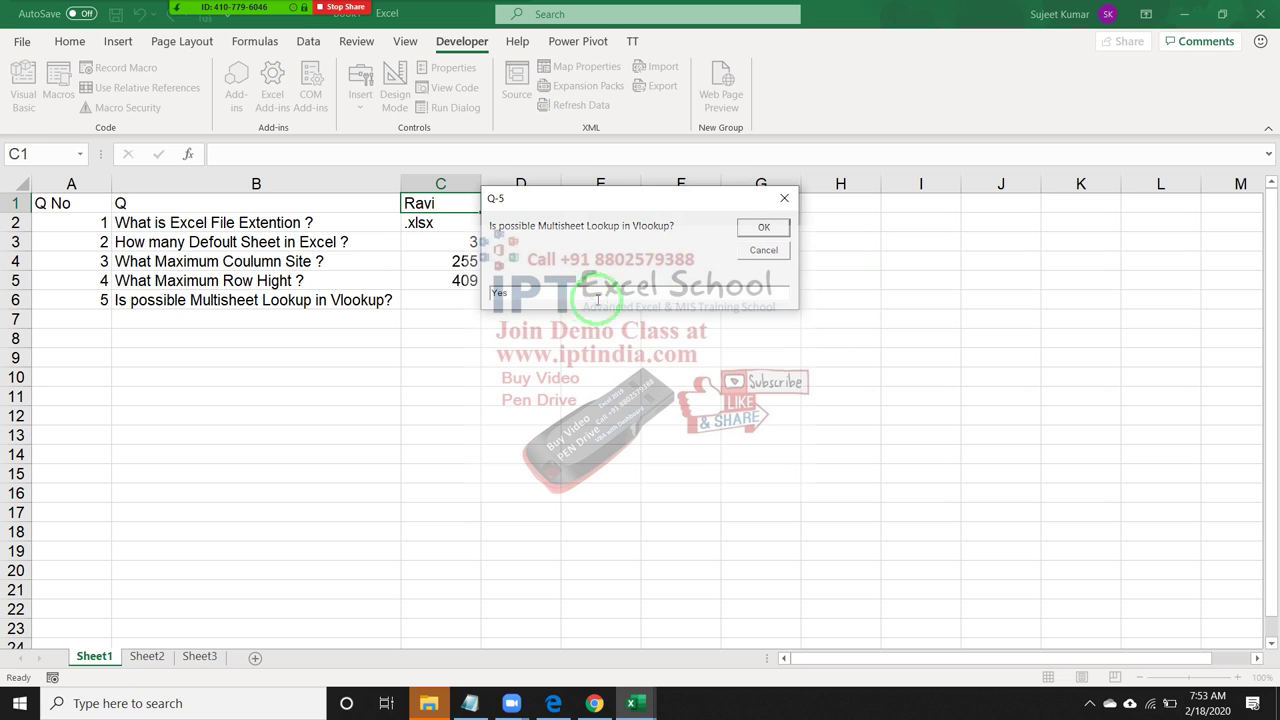
left_click(748, 229)
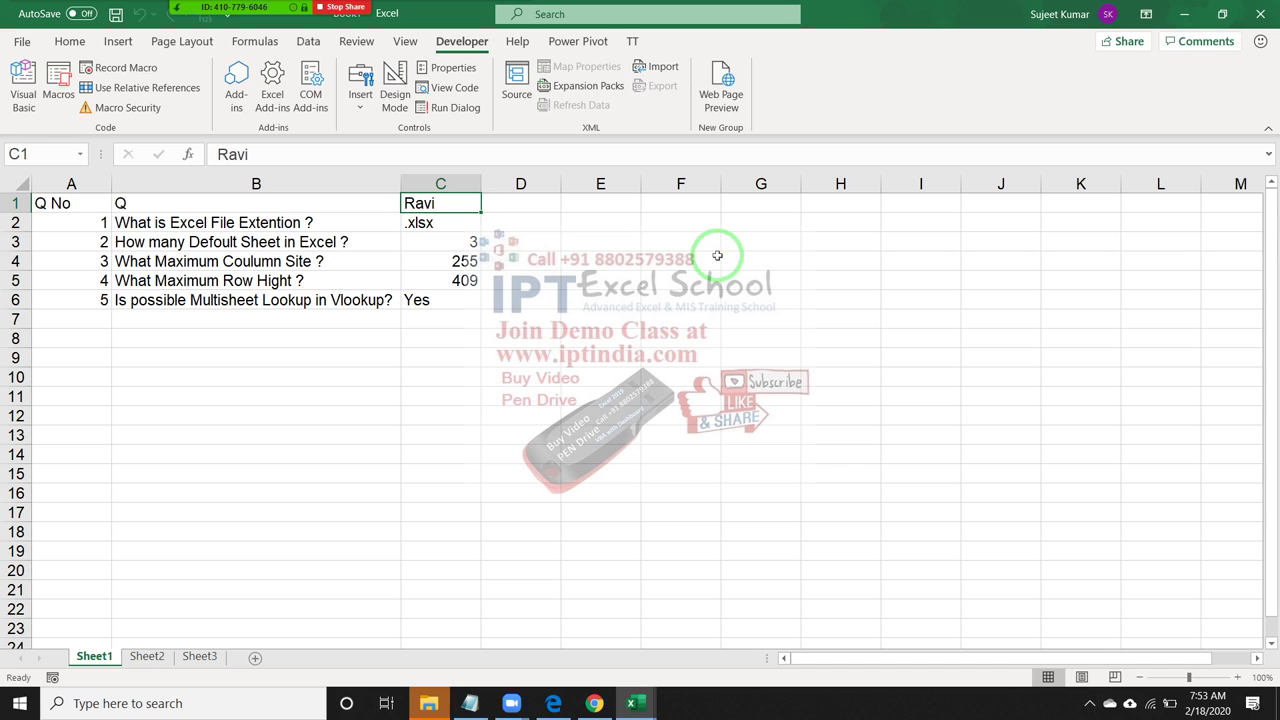
key("alt+F11")
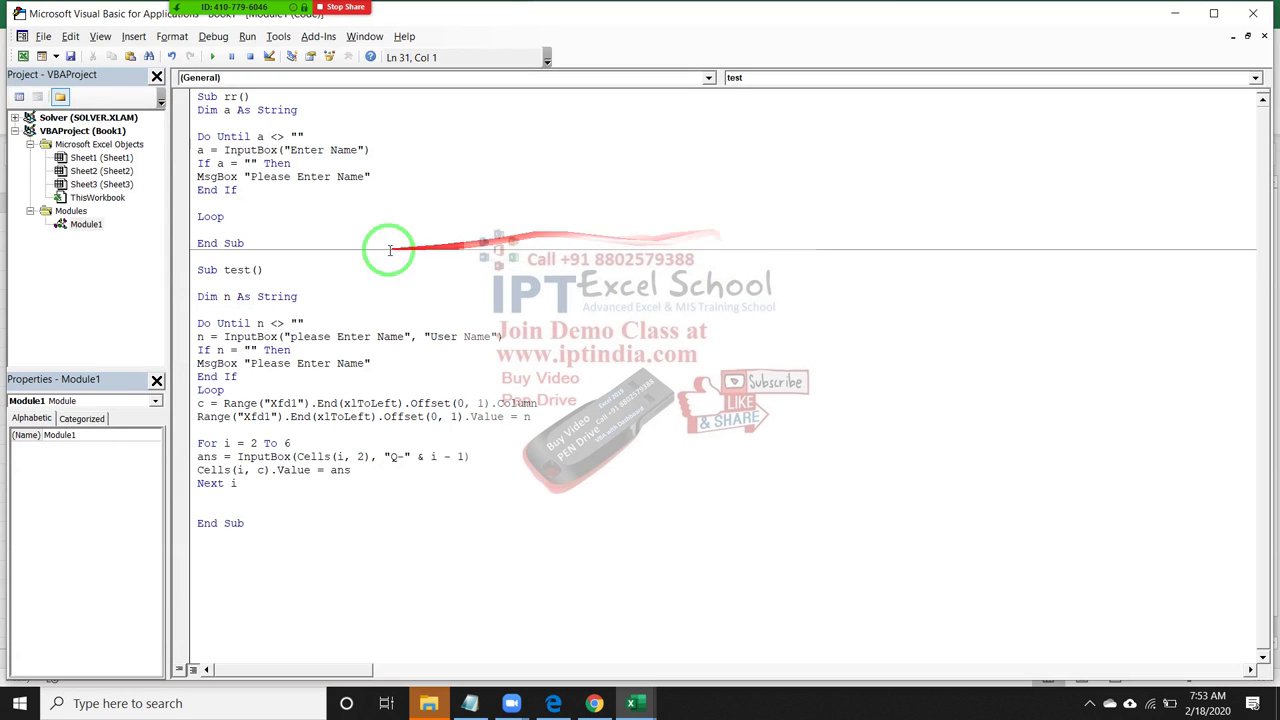
Rerun the quiz macro from the VBA editor and enter a second user's name
left_click_drag(365, 410, 290, 150)
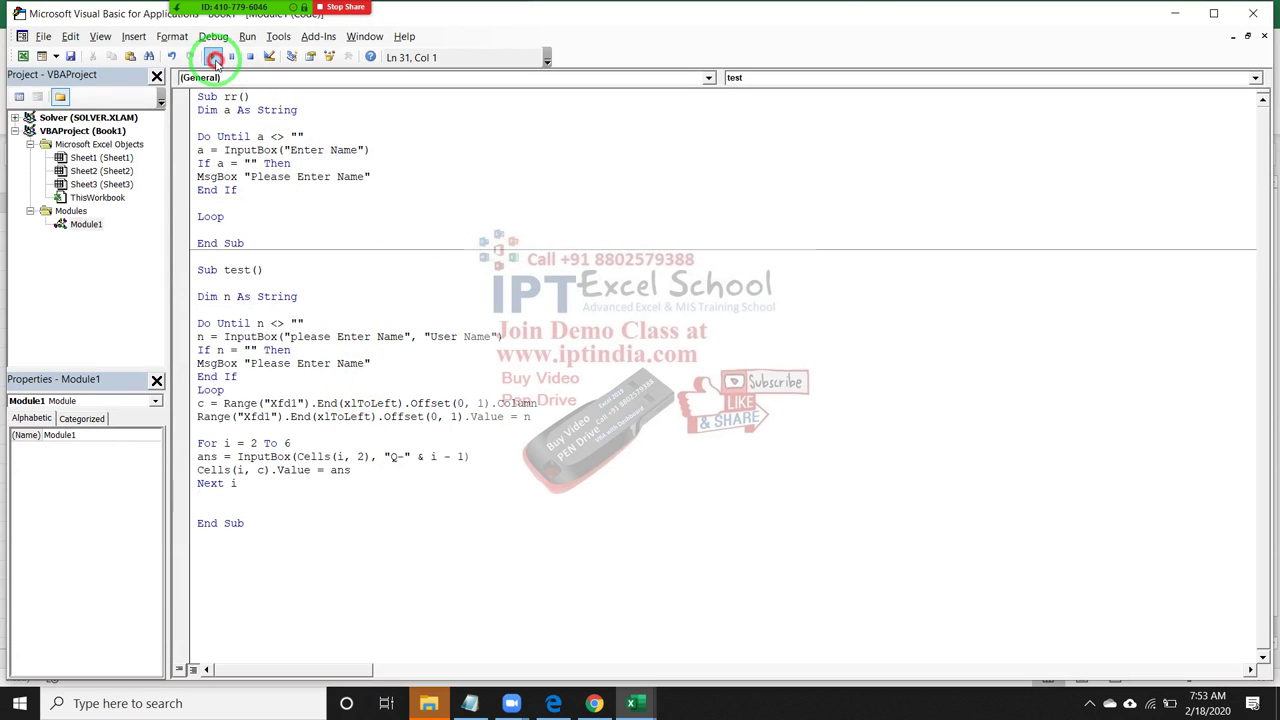
left_click(212, 57)
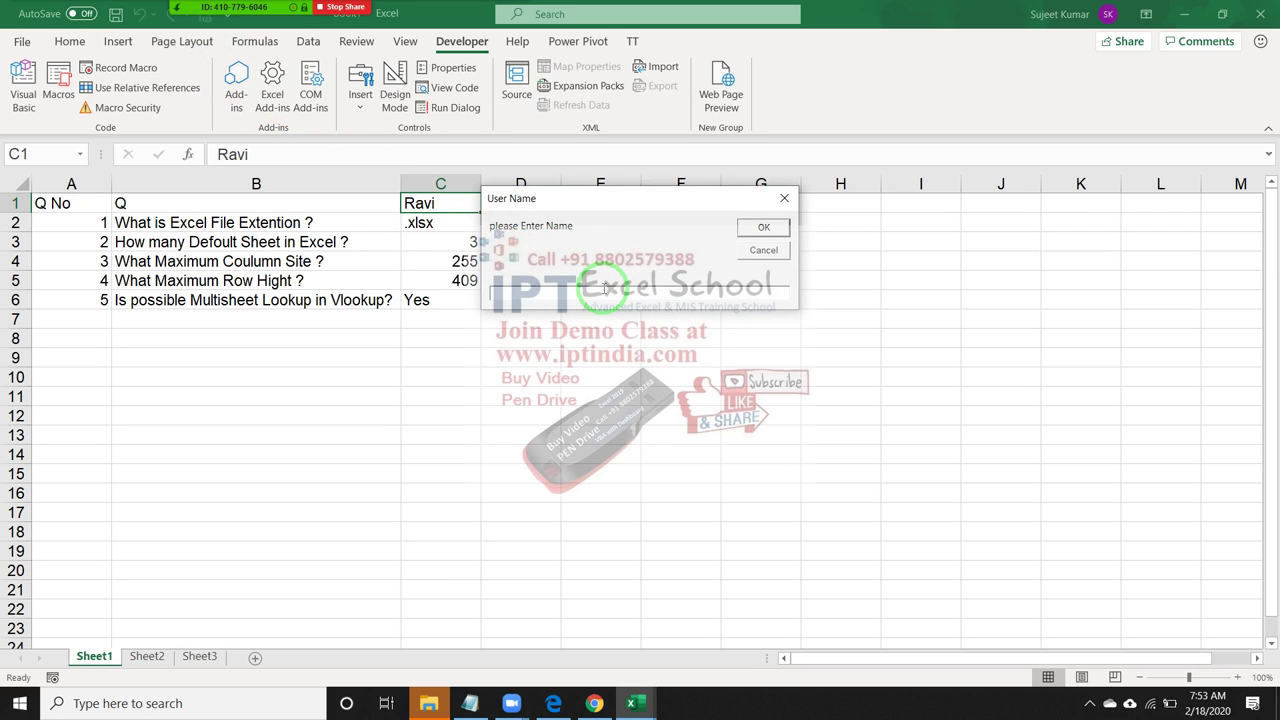
type("u")
left_click(766, 231)
Submit answers asd, 44, 52, 552 and no, then view them in column D
left_click(677, 355)
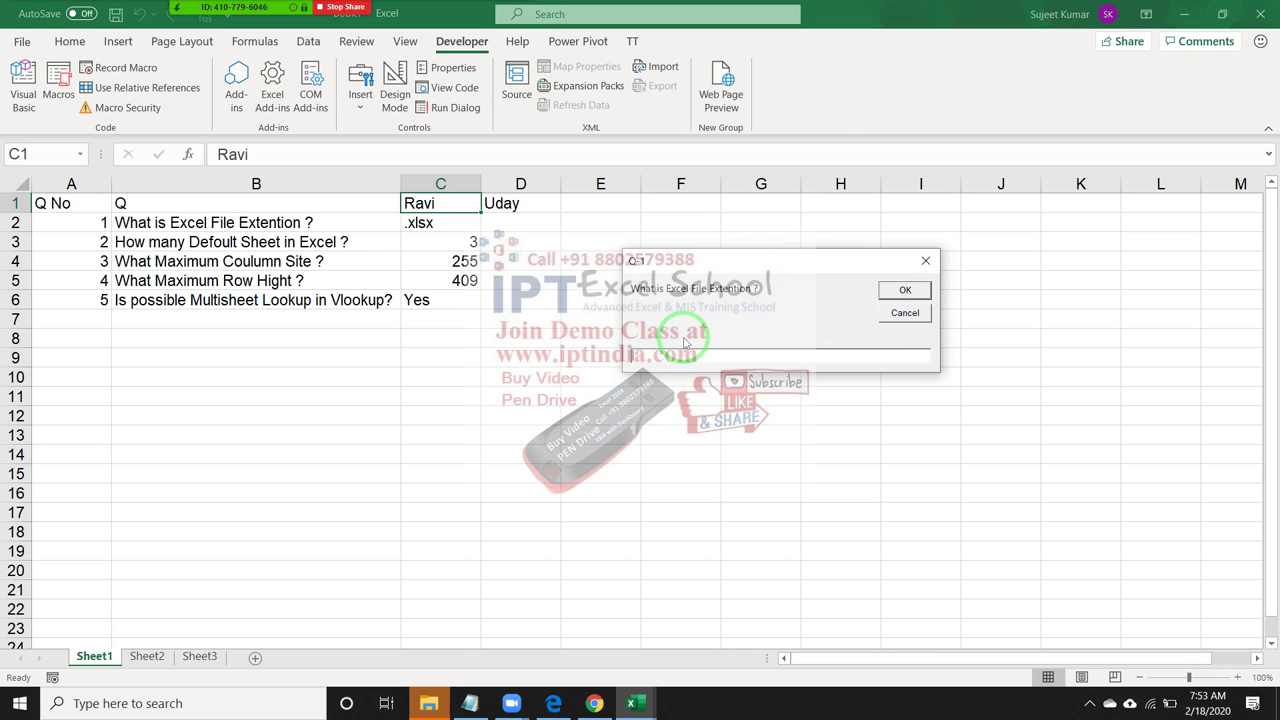
type("asd")
key("Return")
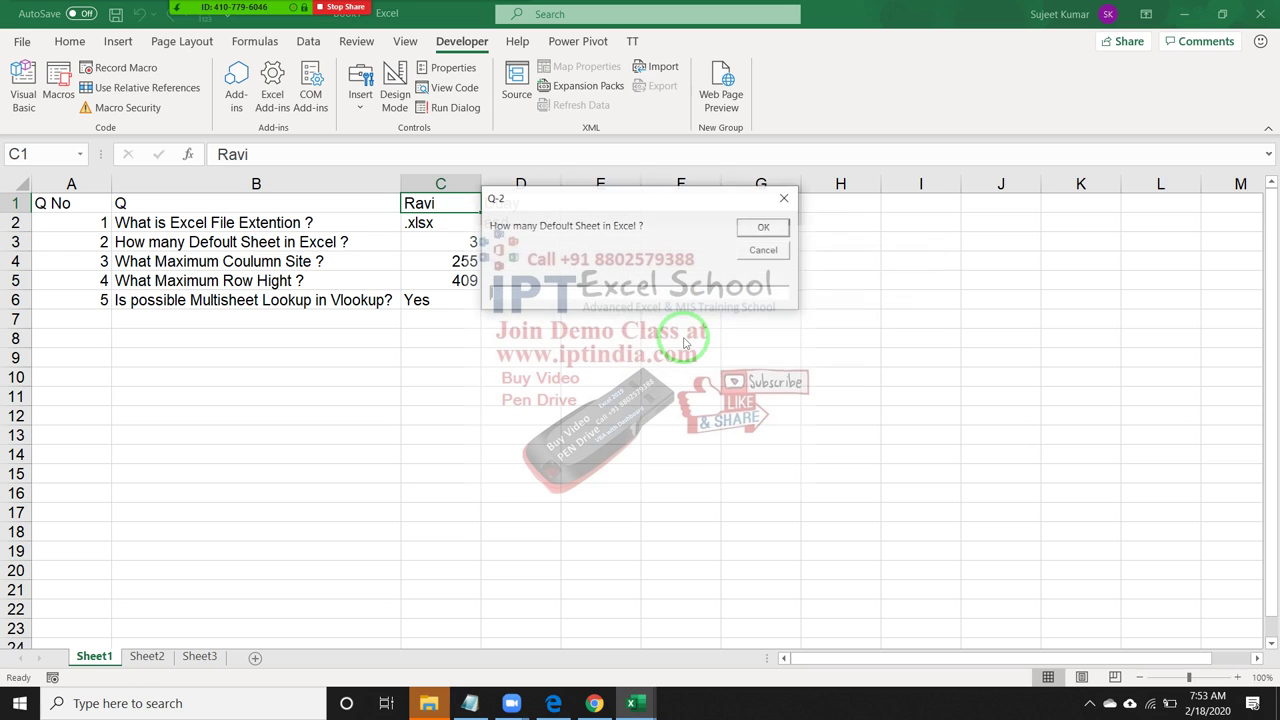
type("44")
key("Return")
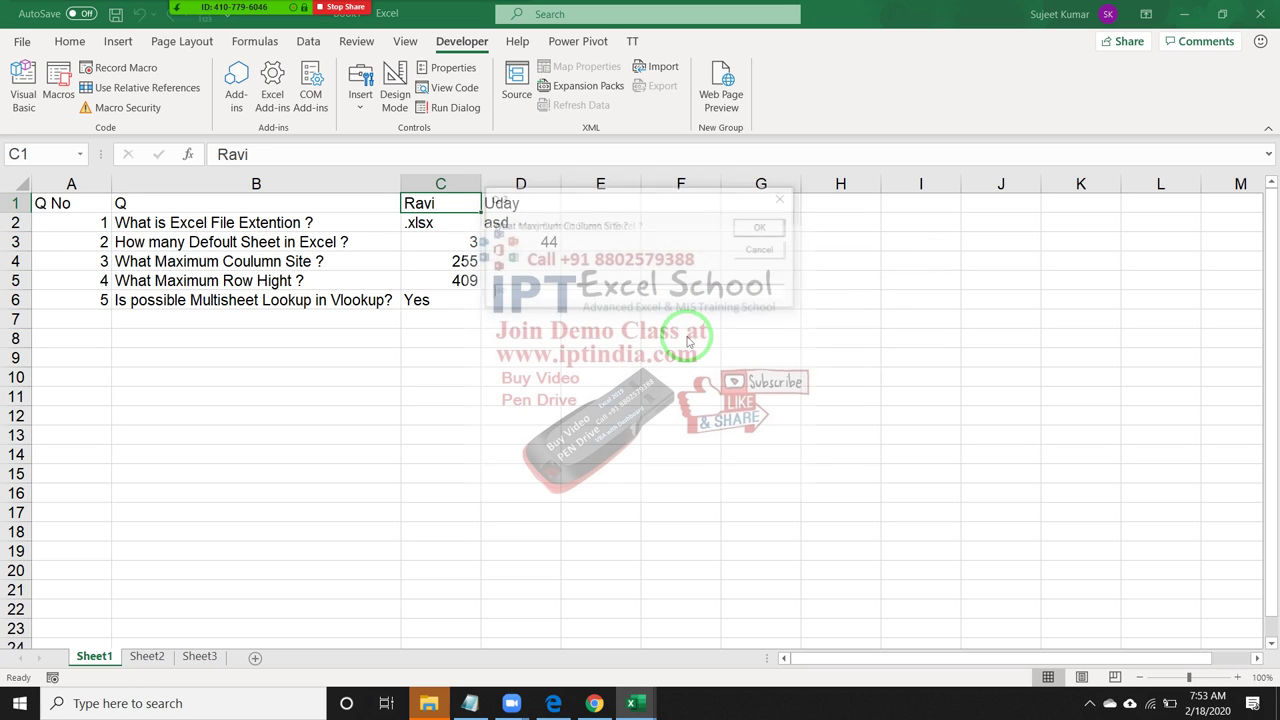
type("s")
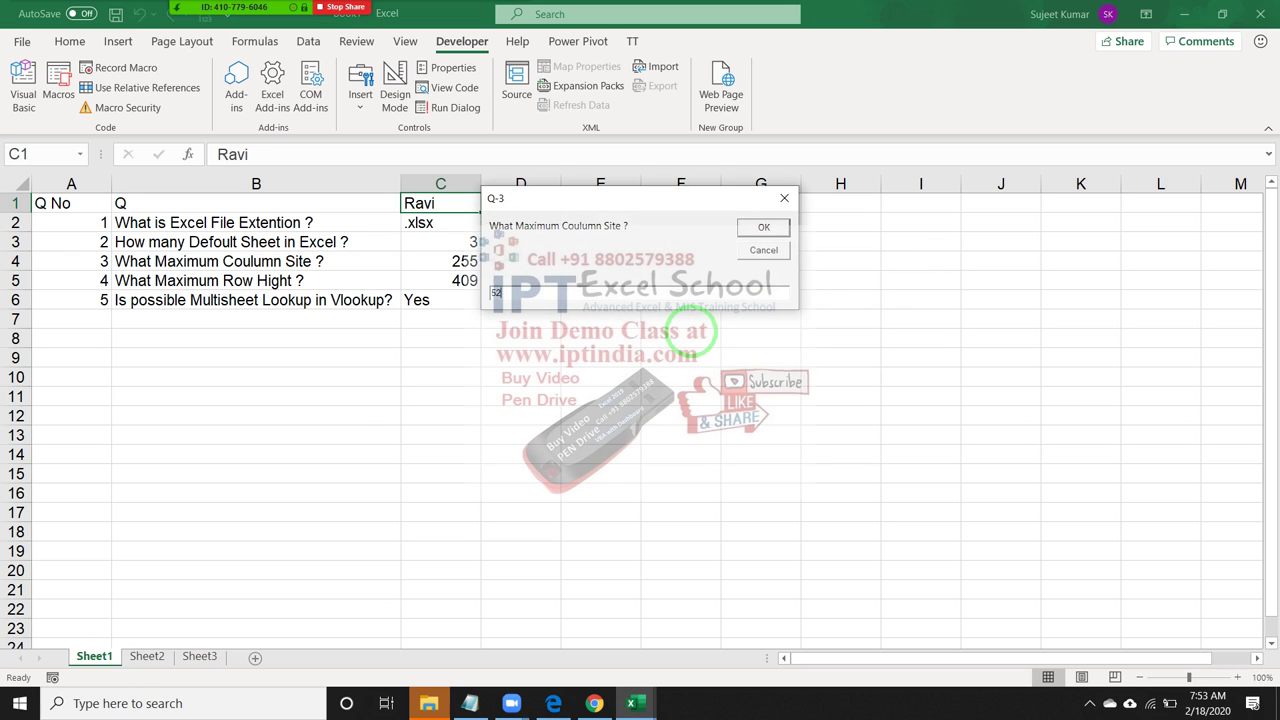
key("Return")
type("409")
key("Return")
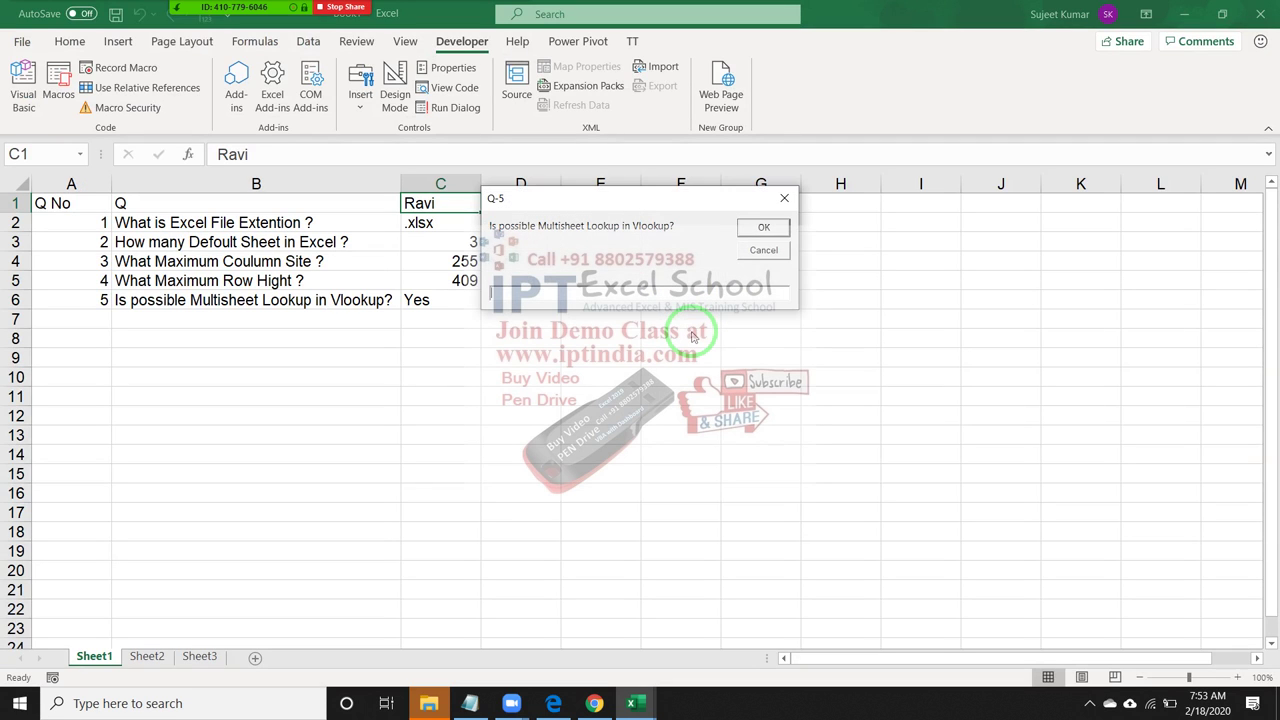
type("no")
key("Return")
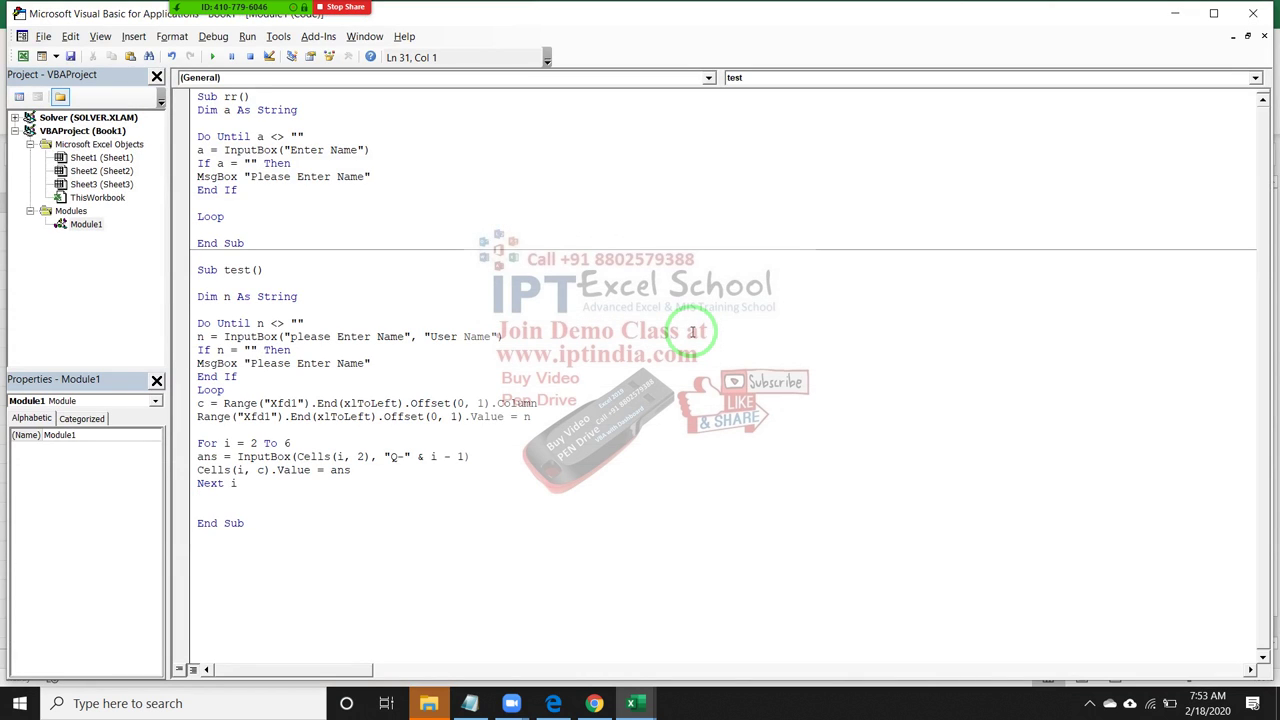
key("alt+F11")
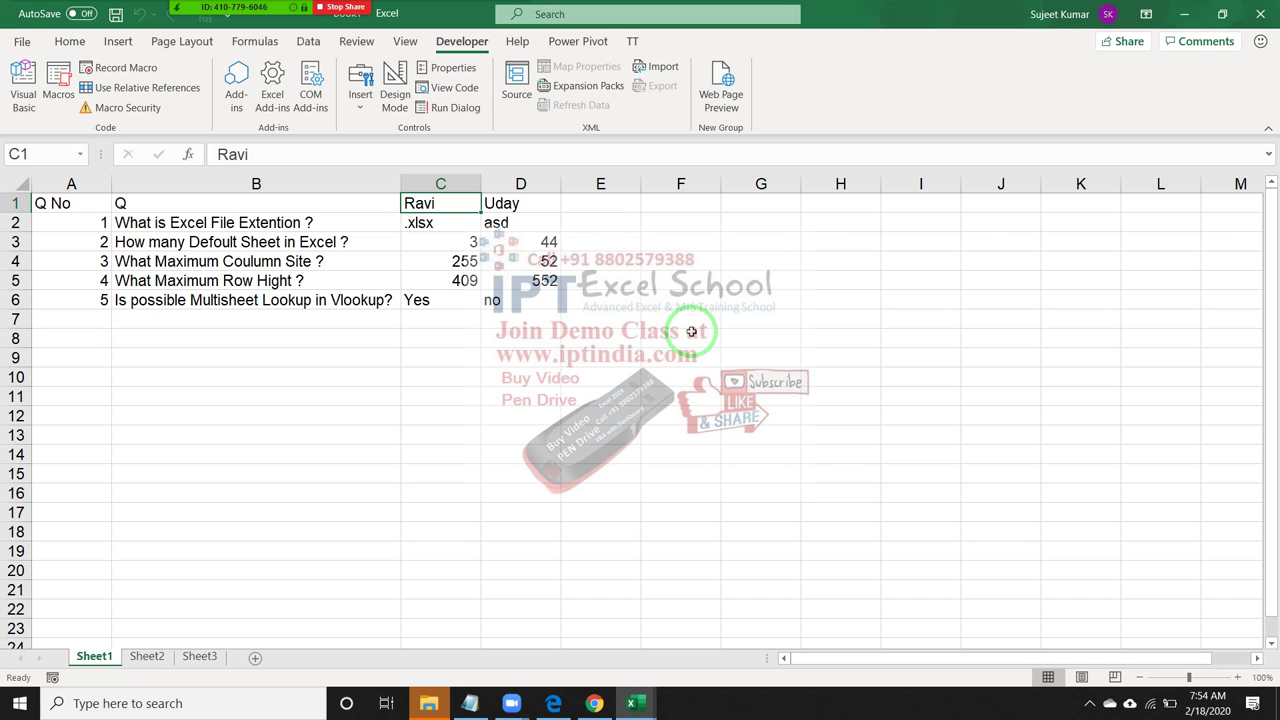
Run the test quiz macro from the VBA editor
key("alt+F11")
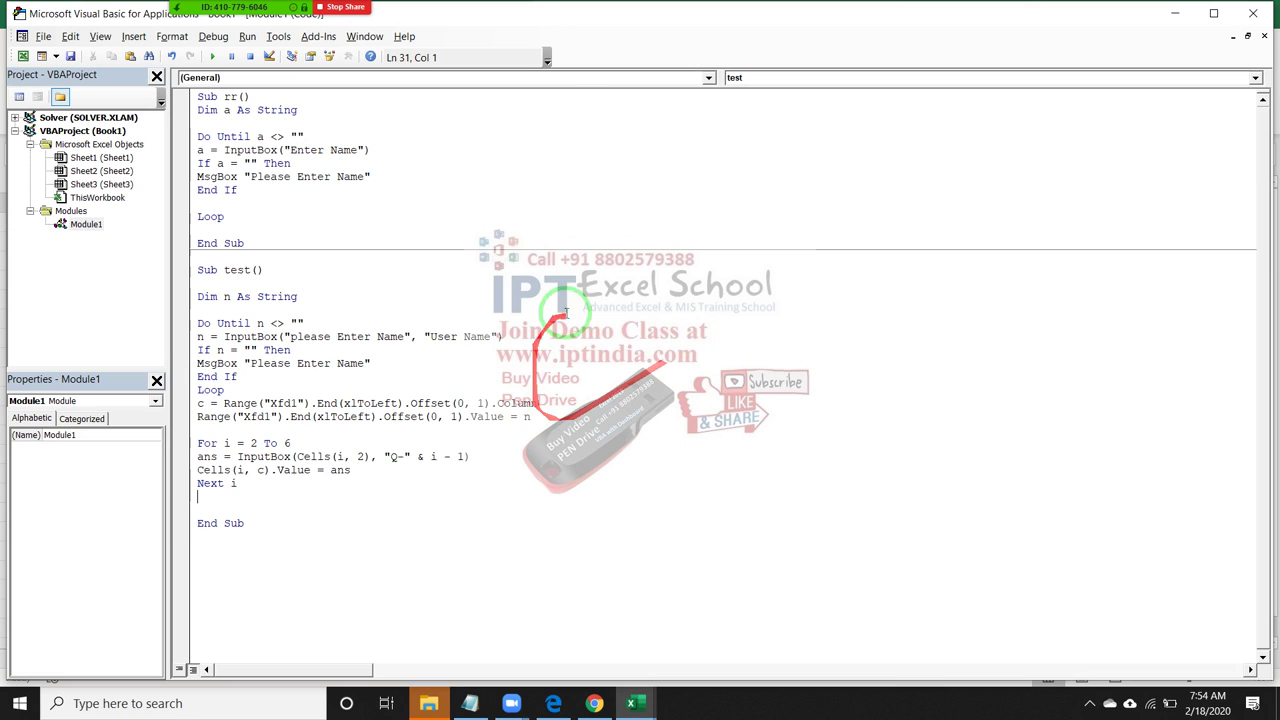
left_click(225, 443)
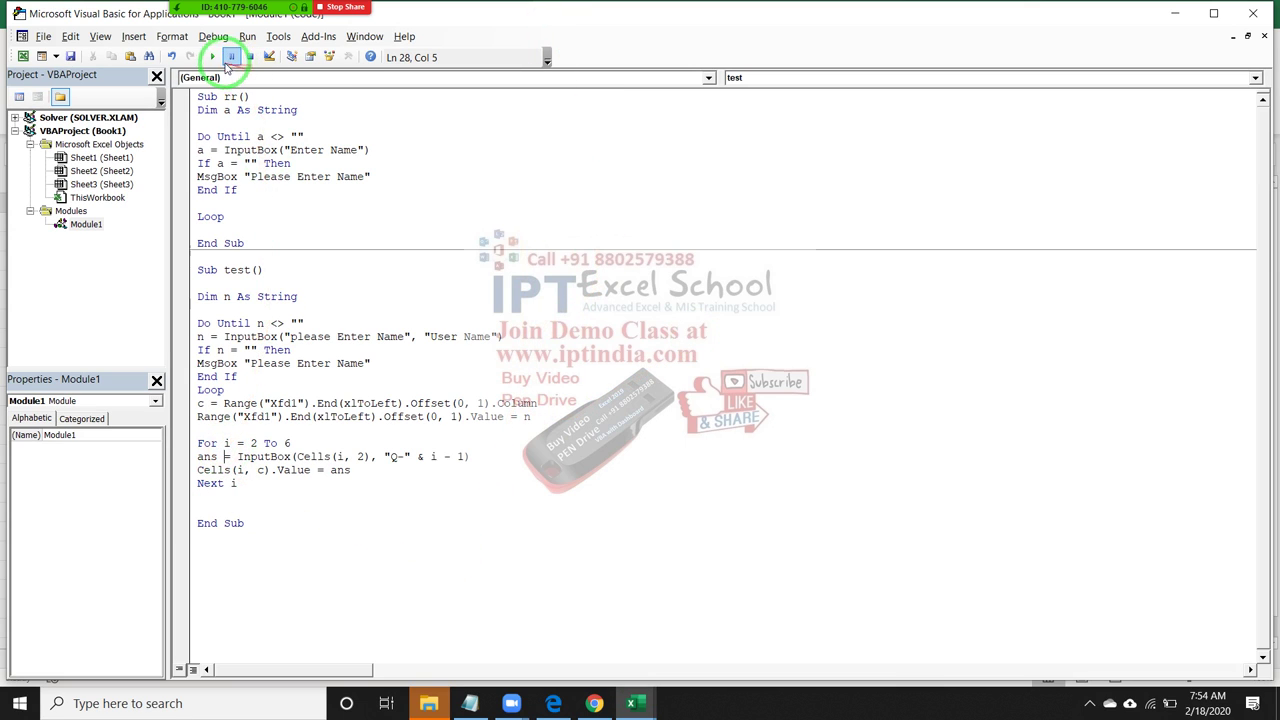
left_click(212, 56)
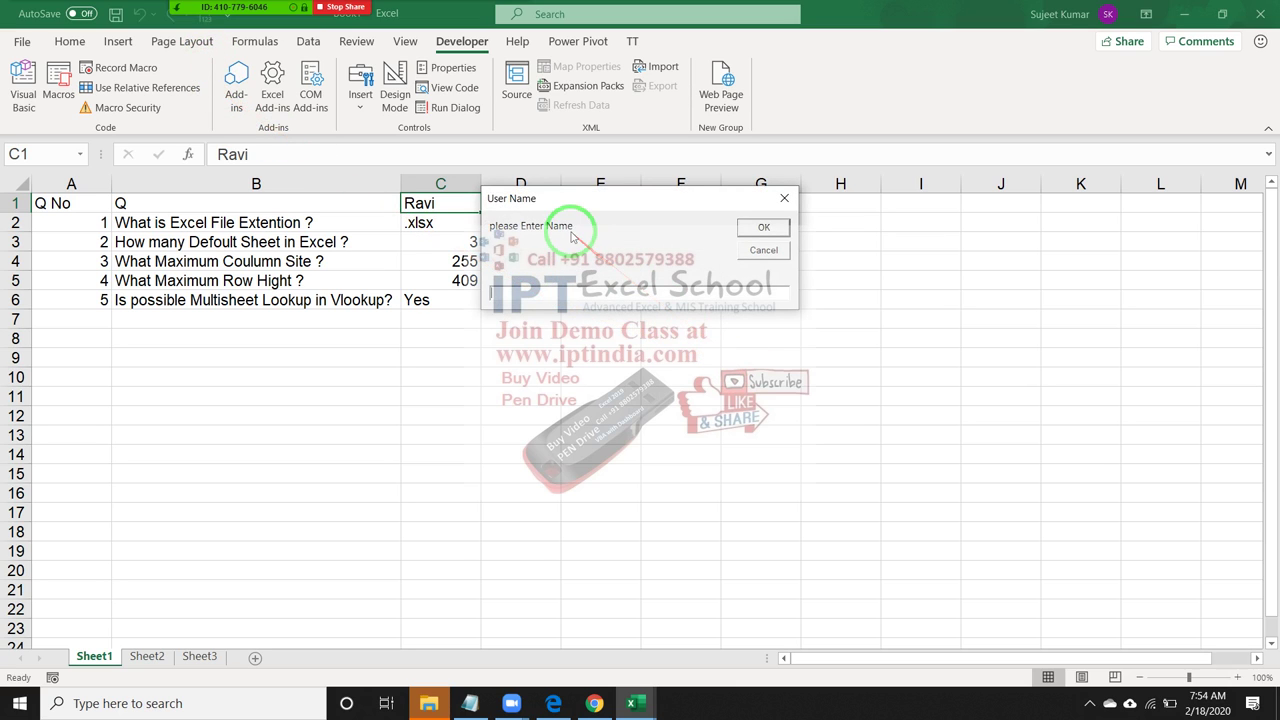
Cancel the empty user name, acknowledge the warning, and enter a user name
left_click(786, 251)
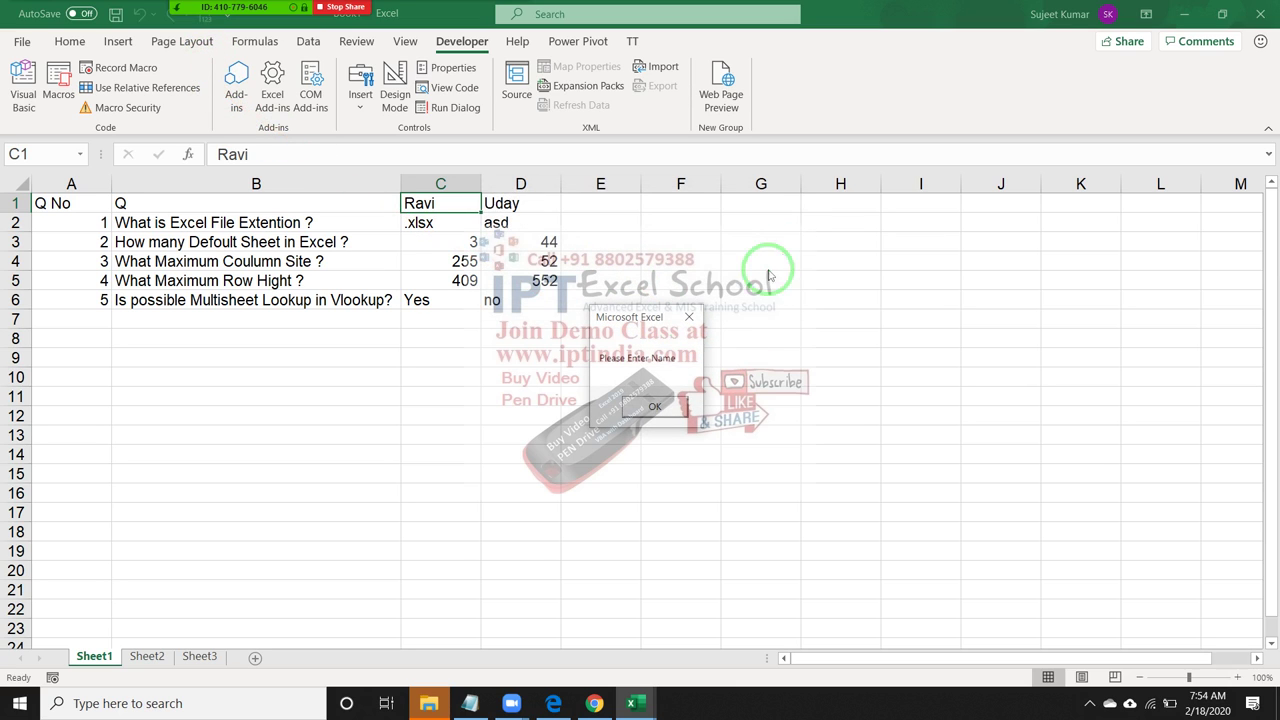
left_click(658, 410)
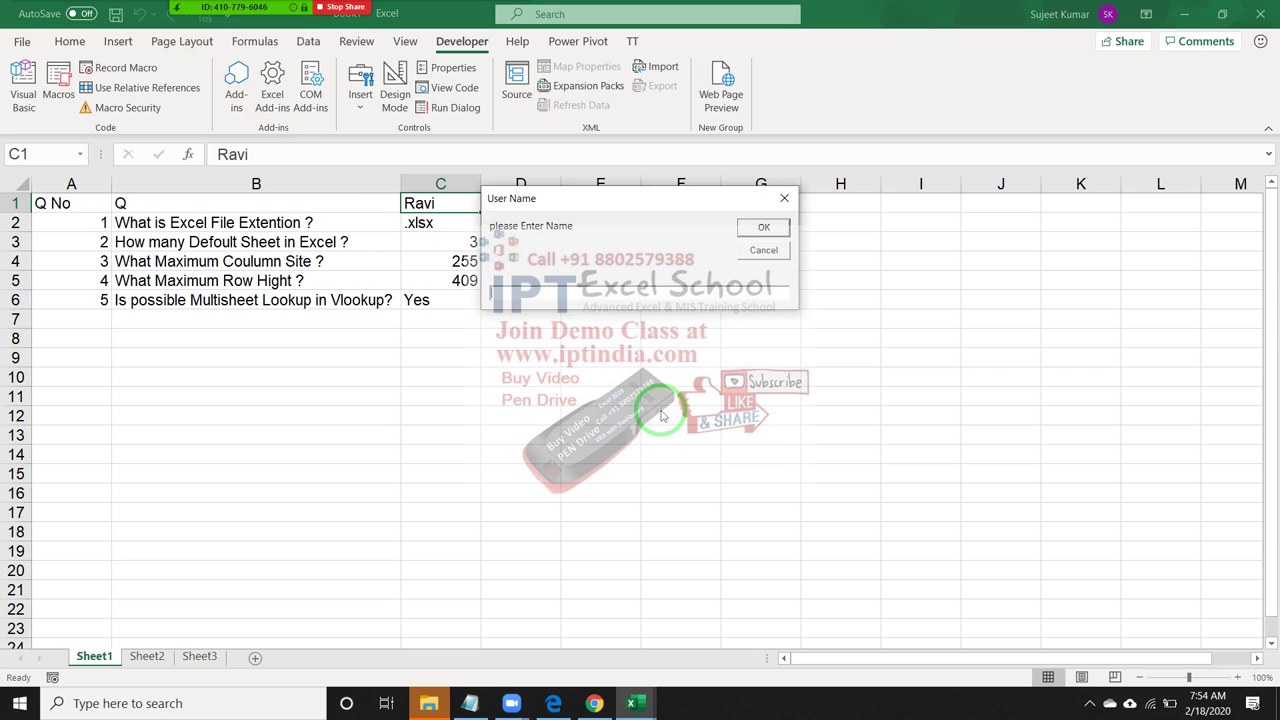
type("as")
key("Return")
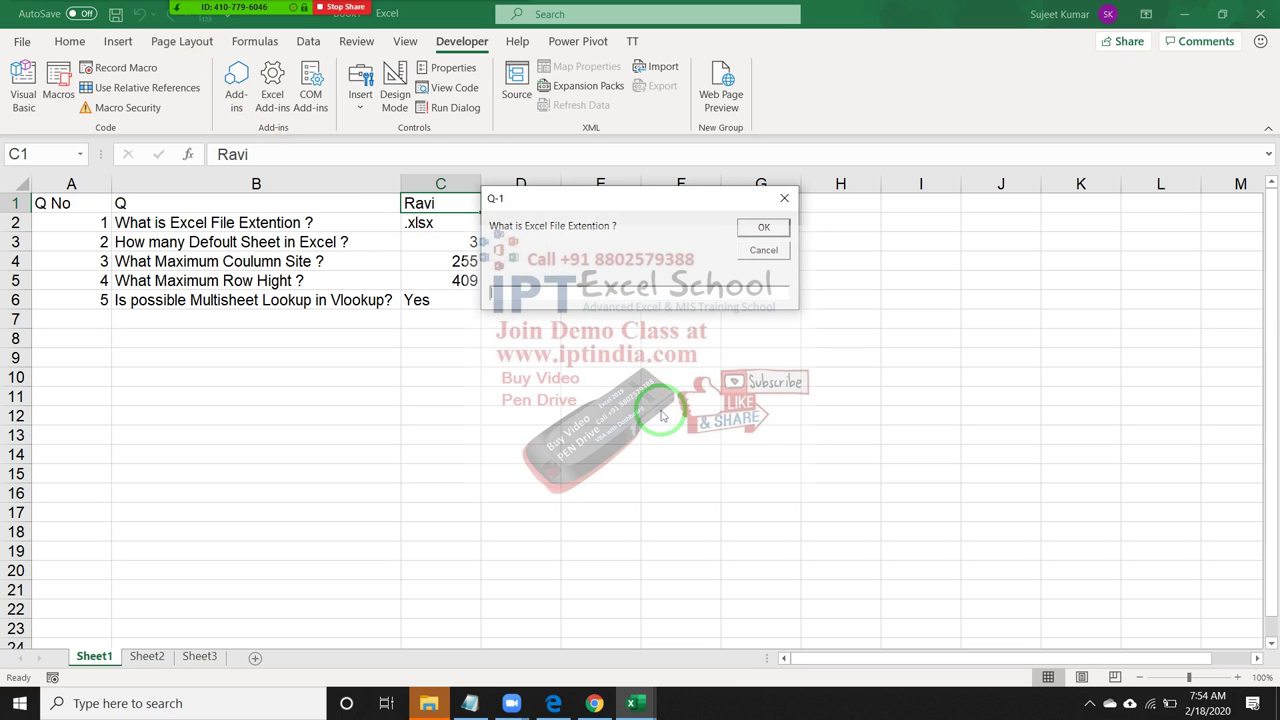
Move the Q-1 file-extension prompt down and right, annotate it, and focus its answer box
left_click_drag(657, 198, 817, 248)
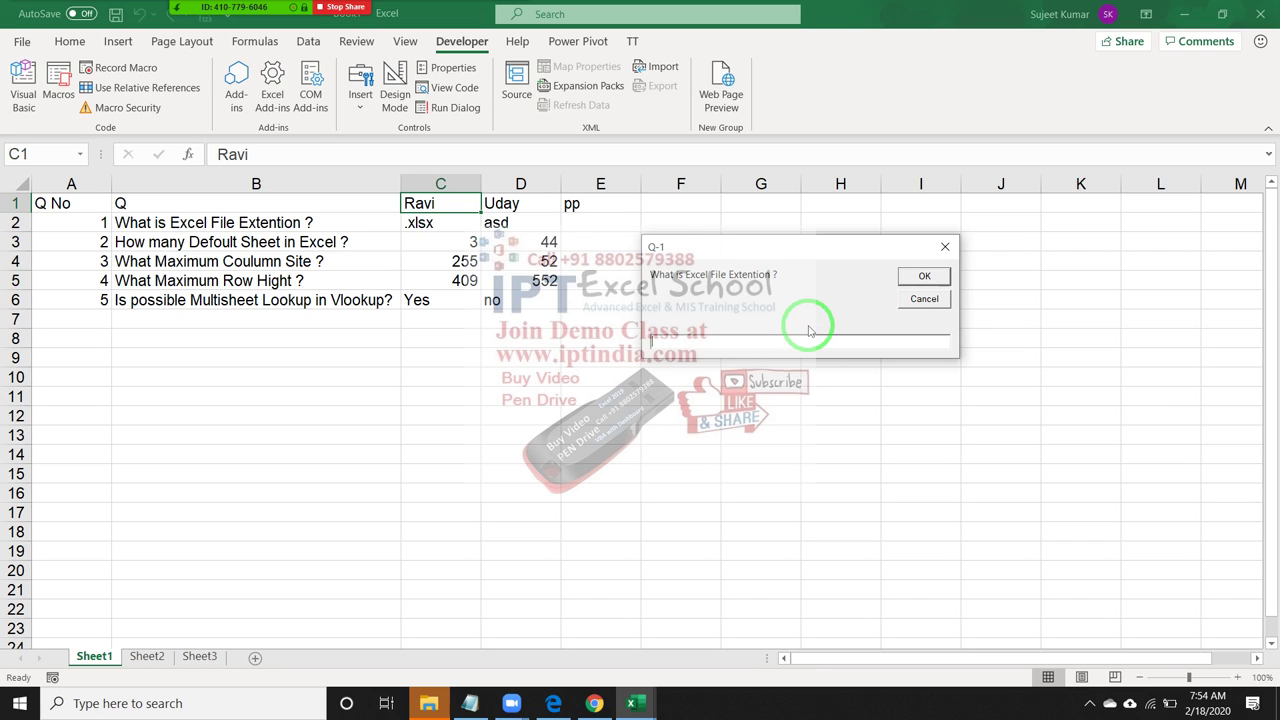
mouse_move(760, 326)
left_mouse_down()
mouse_move(780, 305)
mouse_move(955, 345)
left_mouse_up()
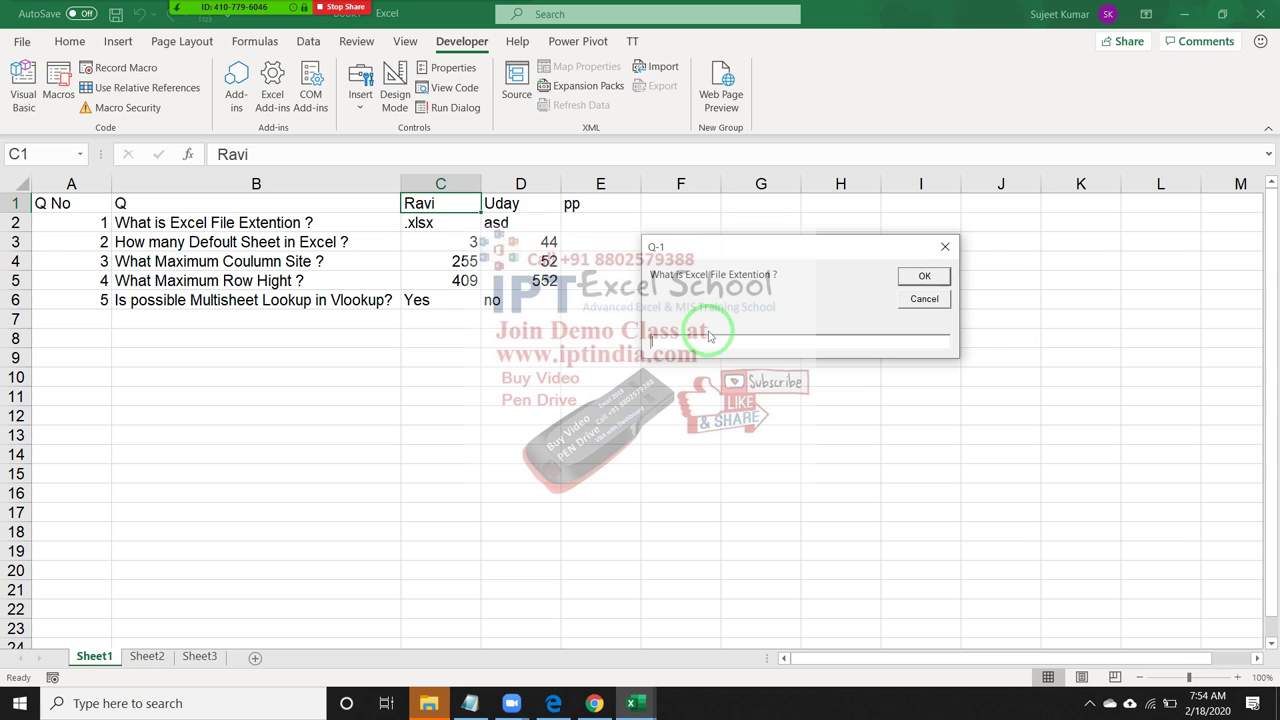
left_click_drag(668, 333, 658, 388)
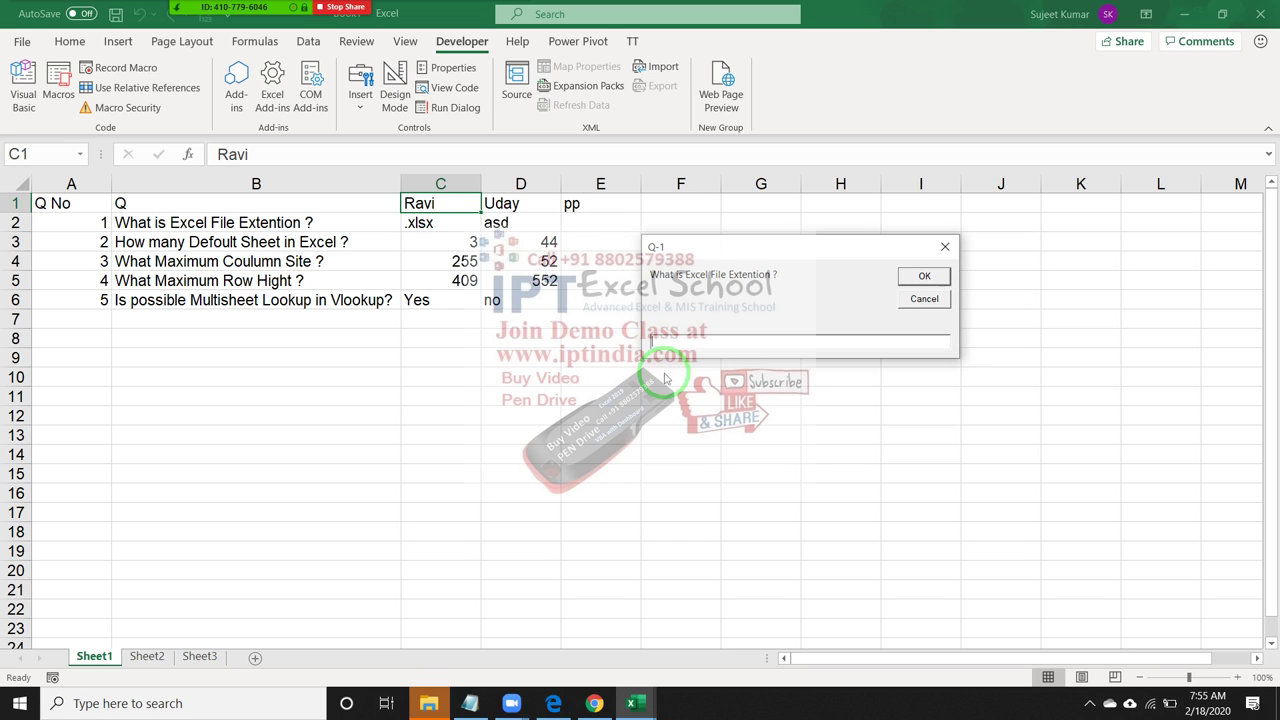
left_click(664, 346)
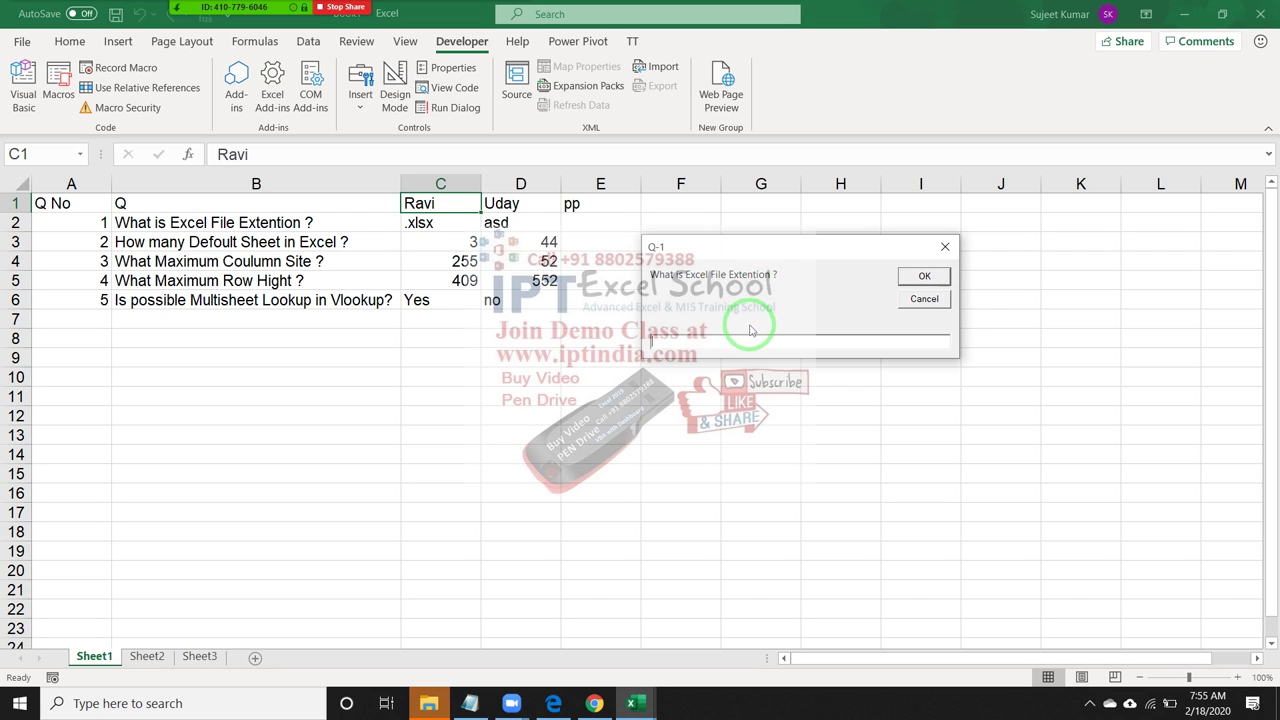
left_click(902, 341)
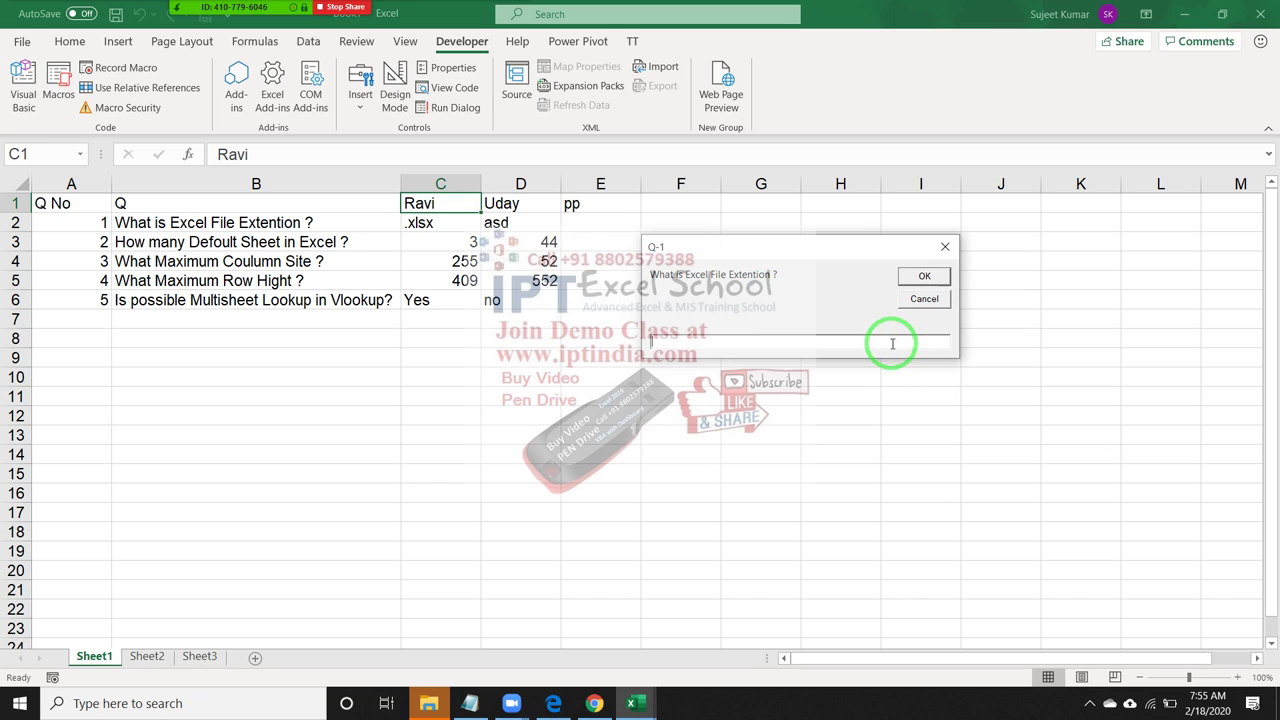
left_click(838, 306)
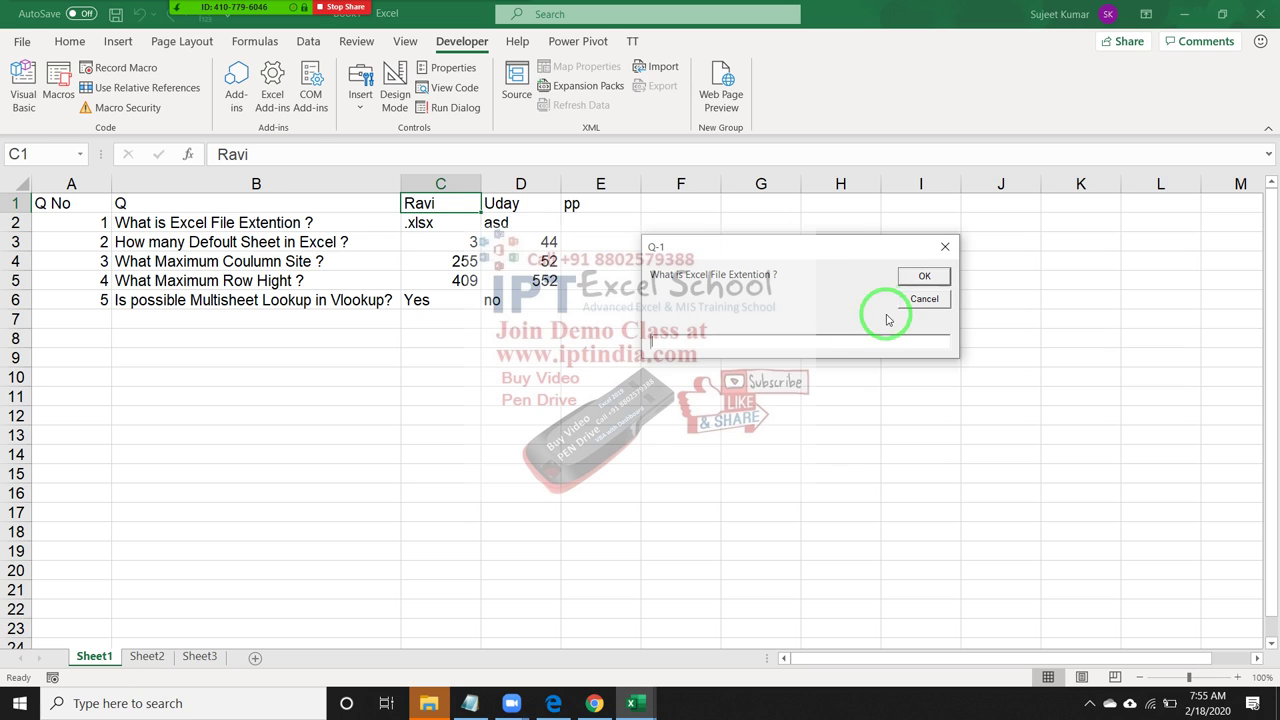
left_click(808, 263)
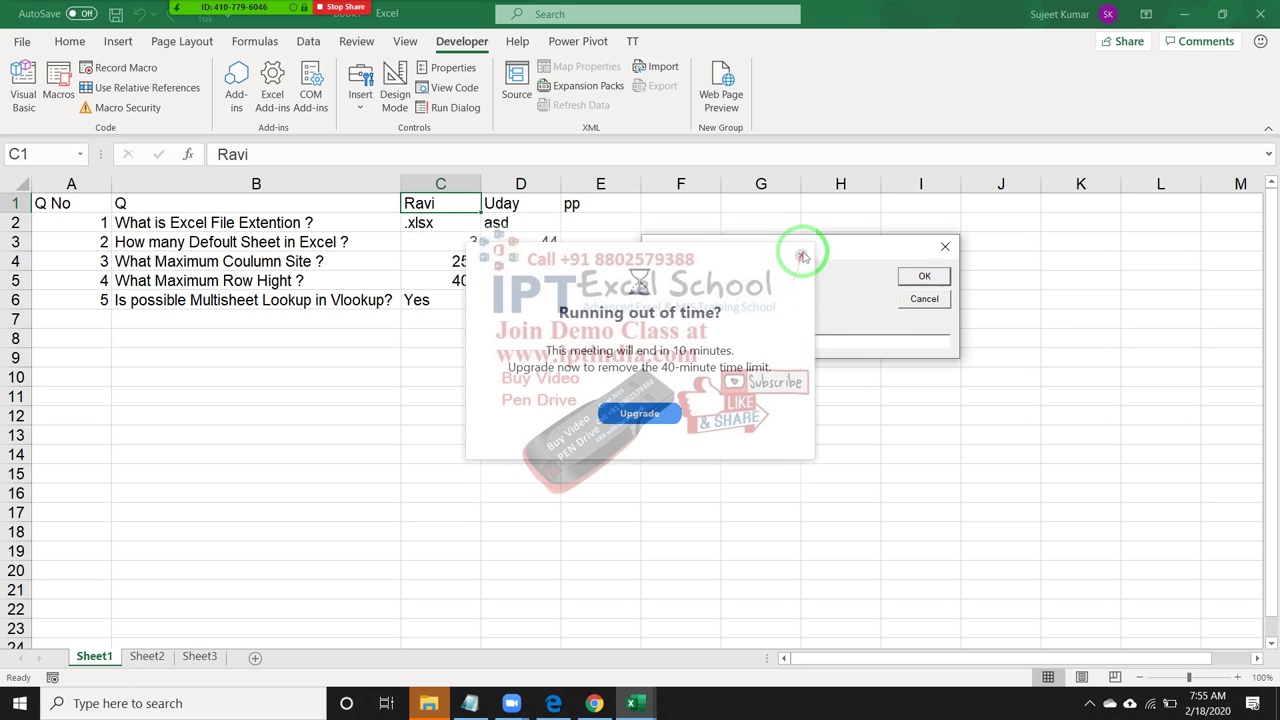
Close the Zoom popup, cancel questions Q-1 through Q-5, then minimize the VBA editor and Excel
left_click(801, 255)
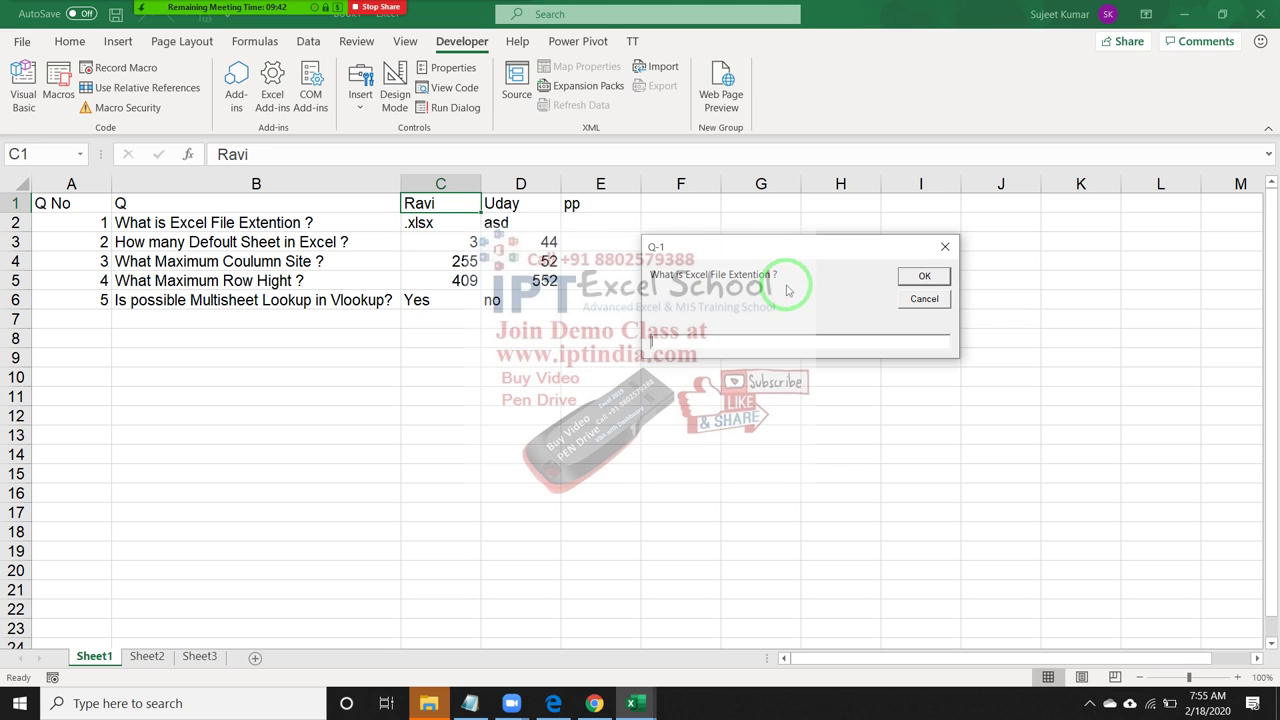
left_click(906, 303)
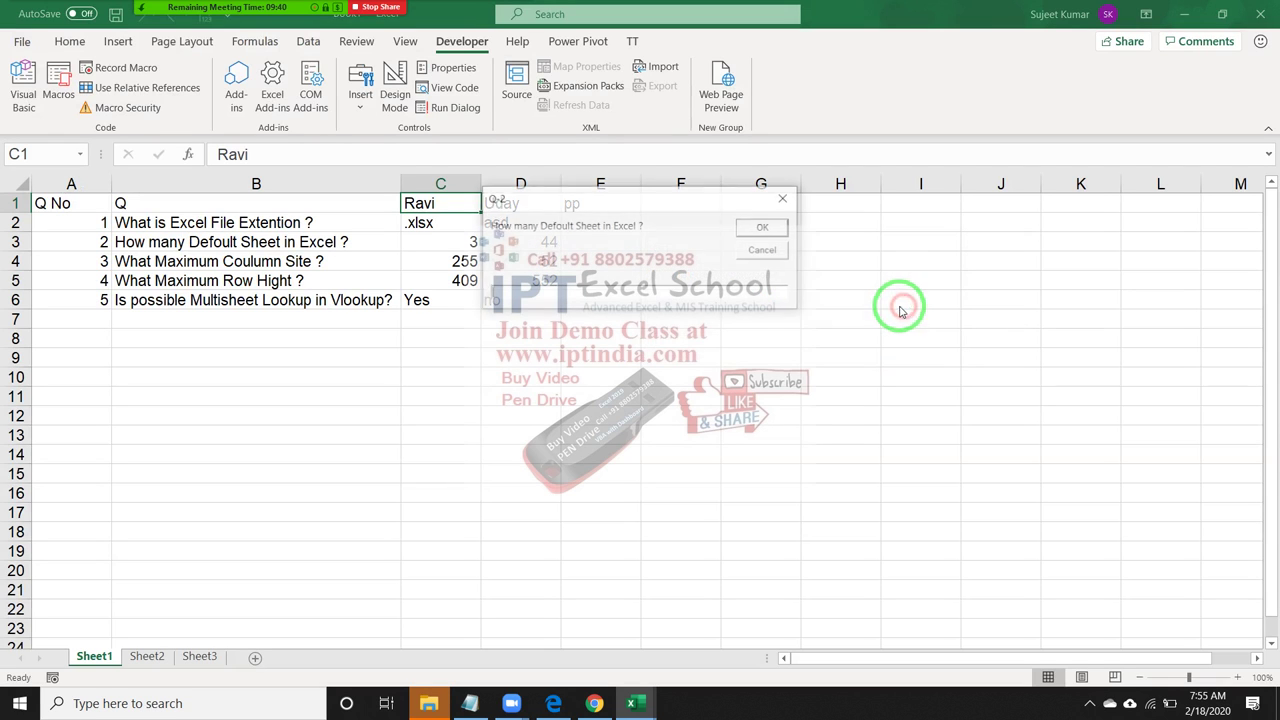
left_click(779, 256)
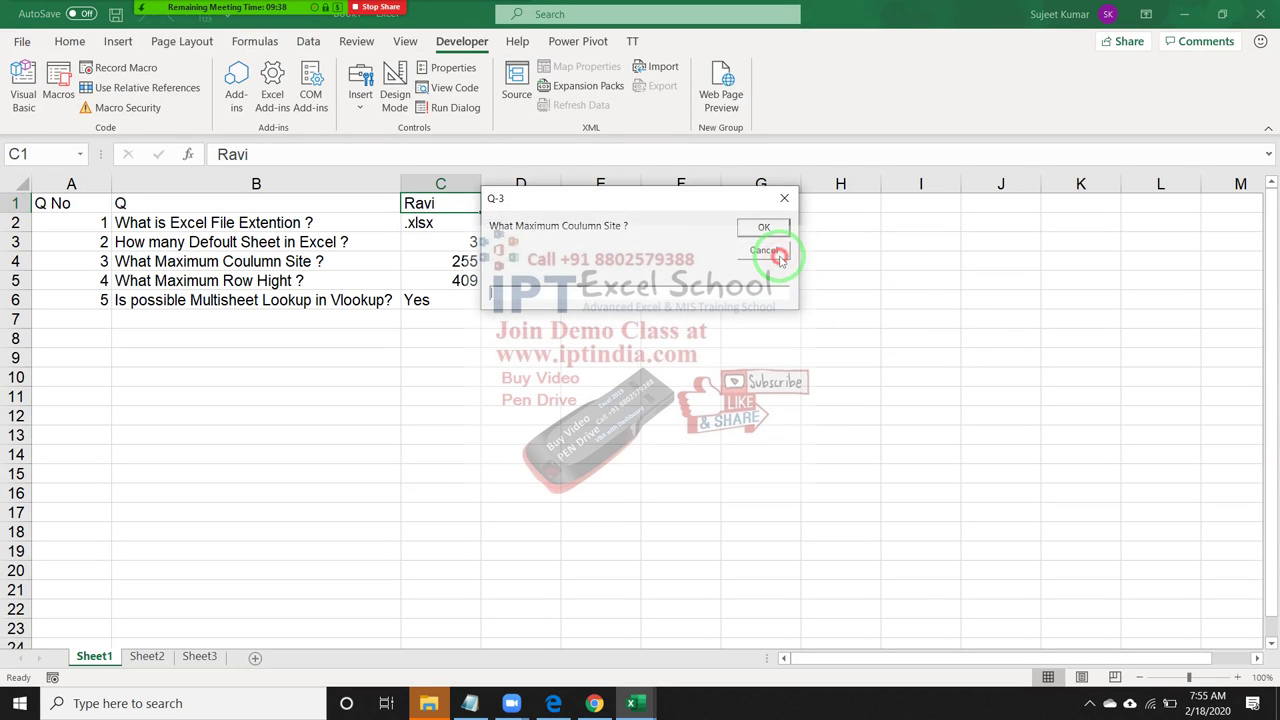
left_click(779, 256)
left_click(779, 256)
left_click(779, 256)
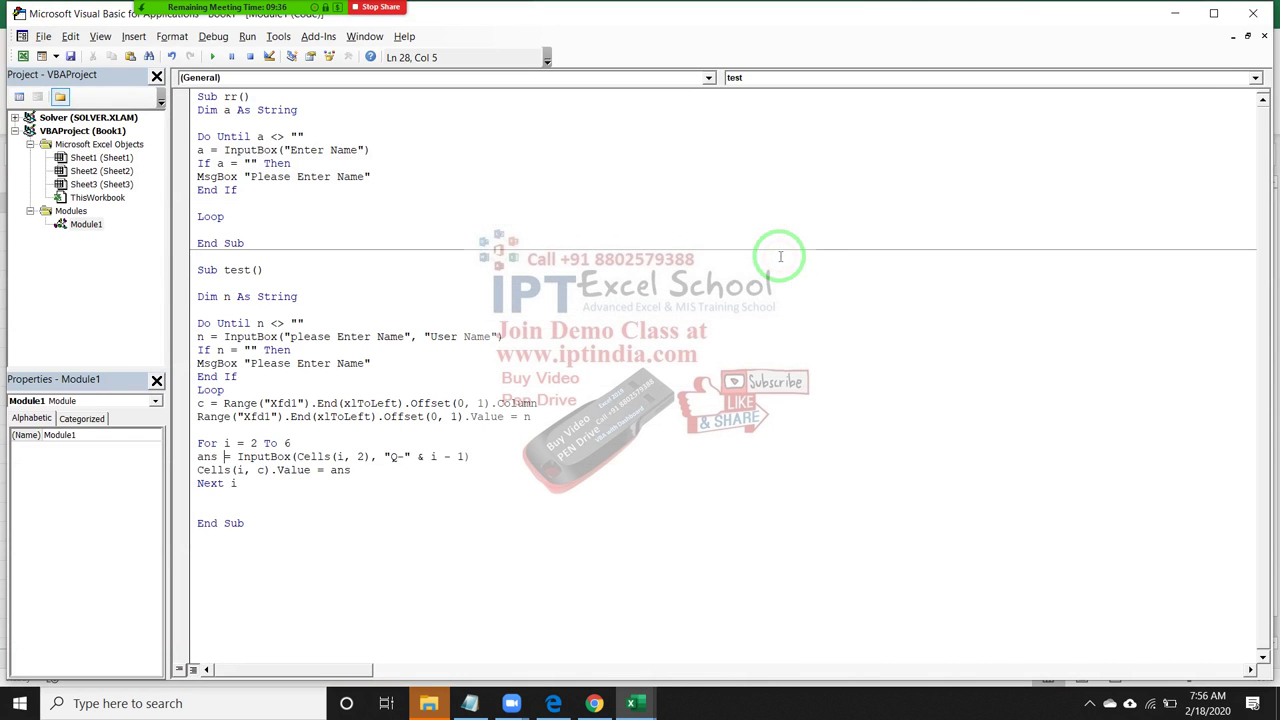
left_click(1183, 12)
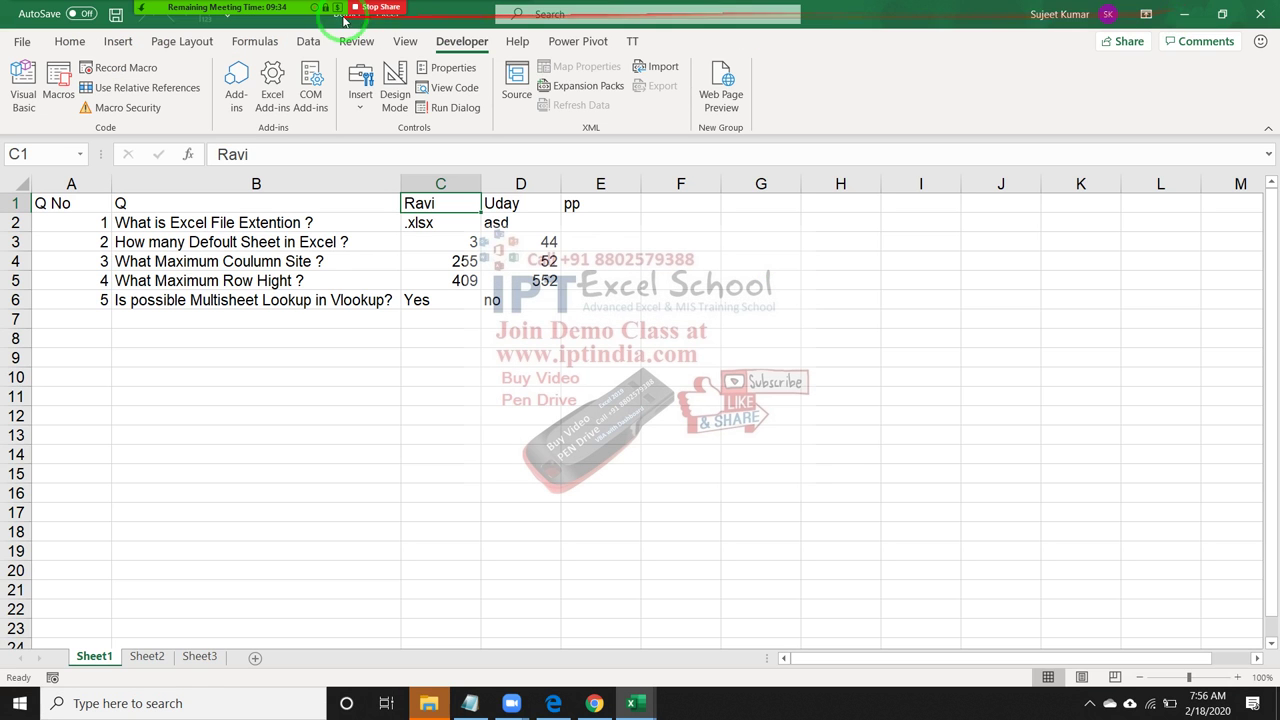
left_click(1181, 12)
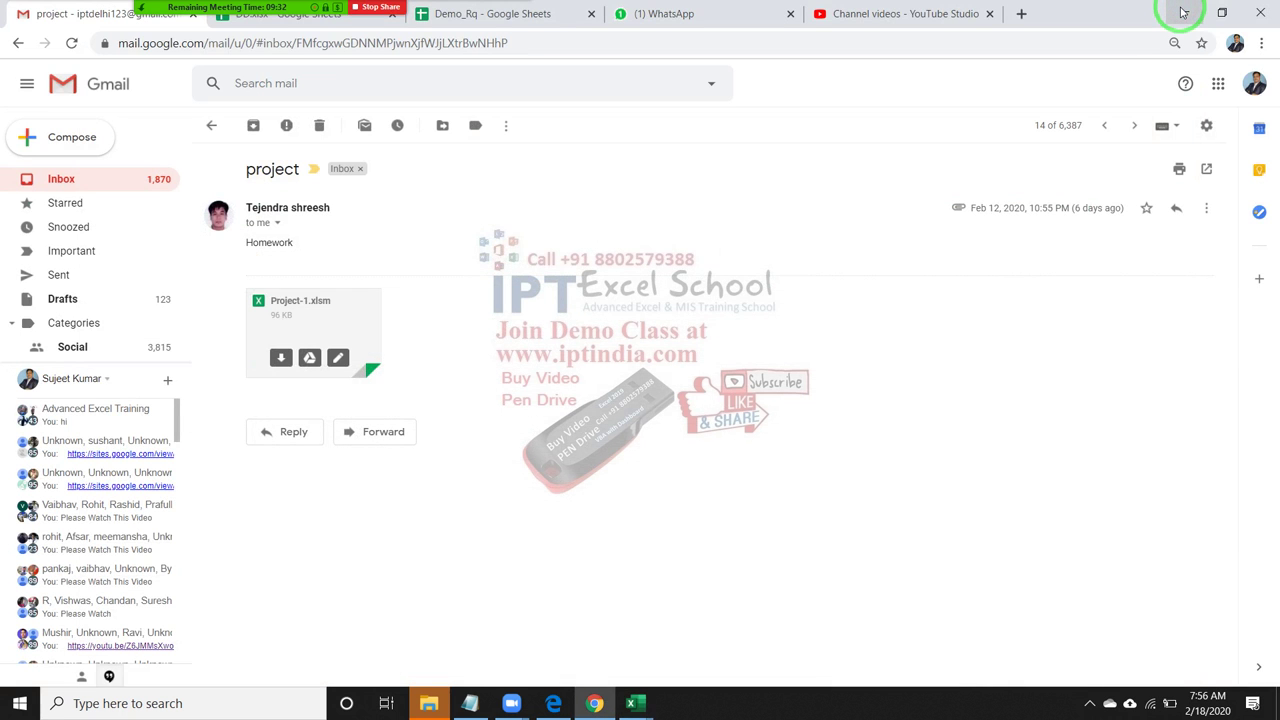